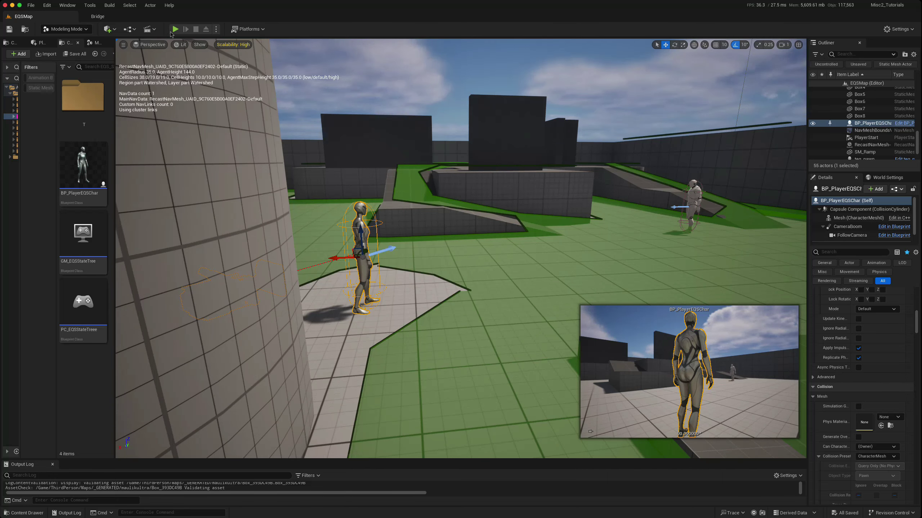
Play-test EQSMap by running the player character across the ground, ramps and platforms to observe the AI character, then end the session.
click(175, 29)
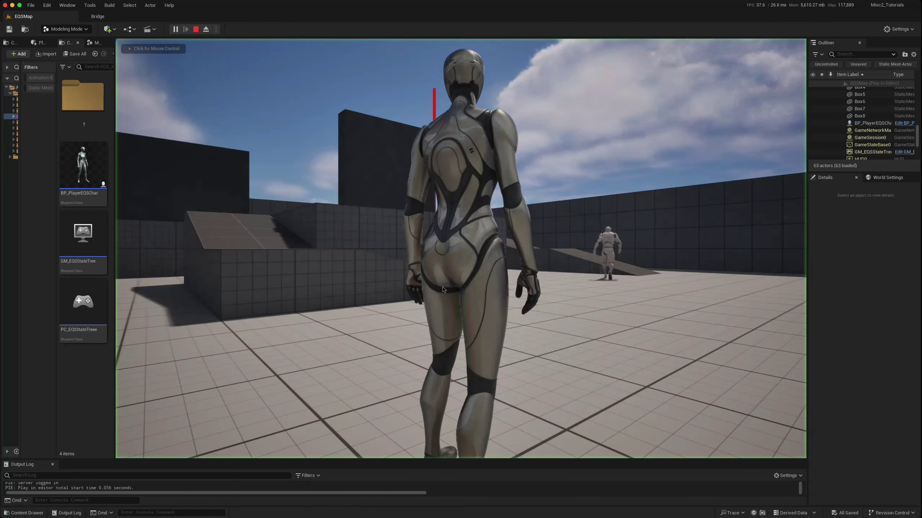
click(443, 289)
key(w)
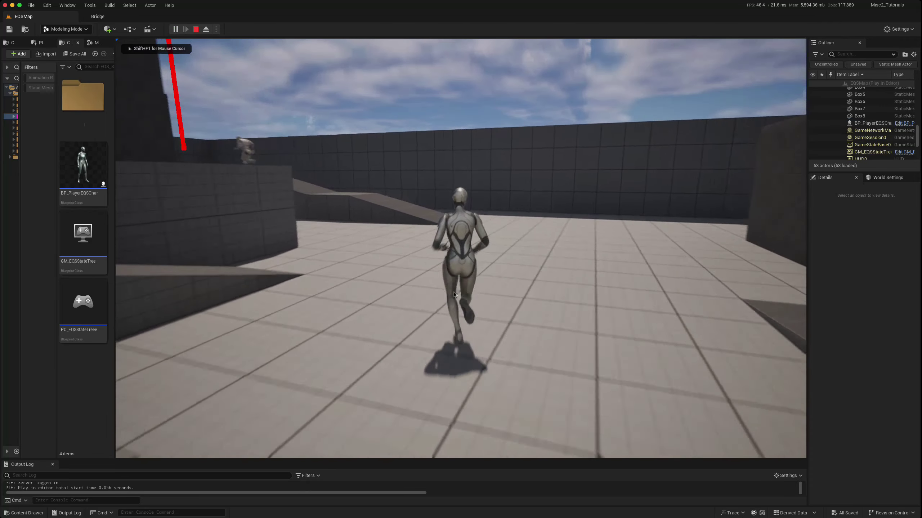
key(w)
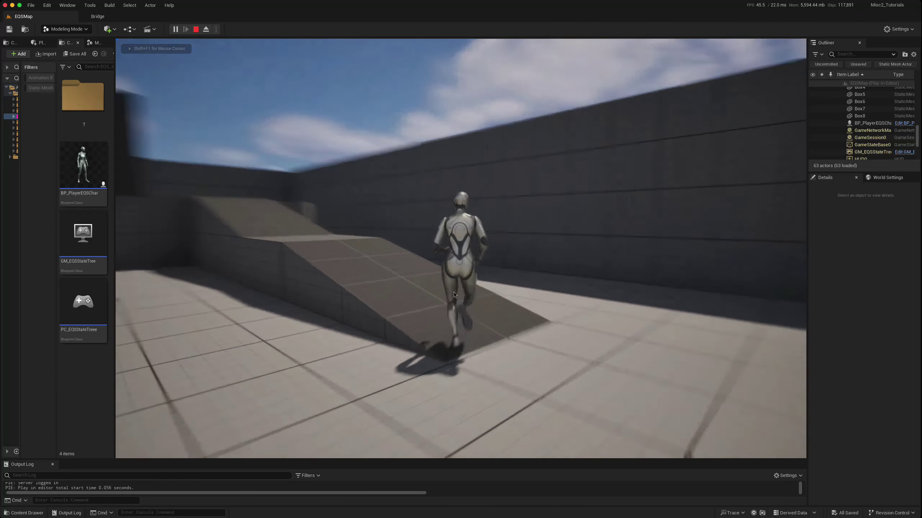
key(w)
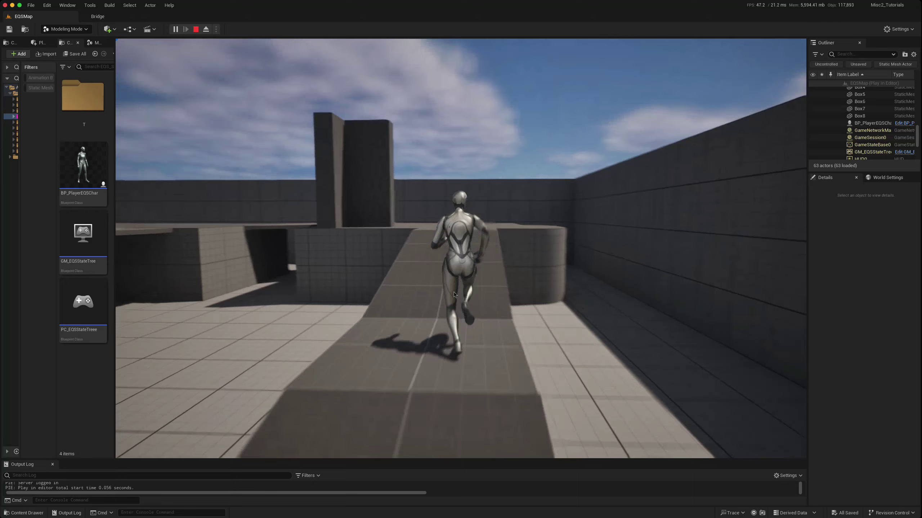
key(w)
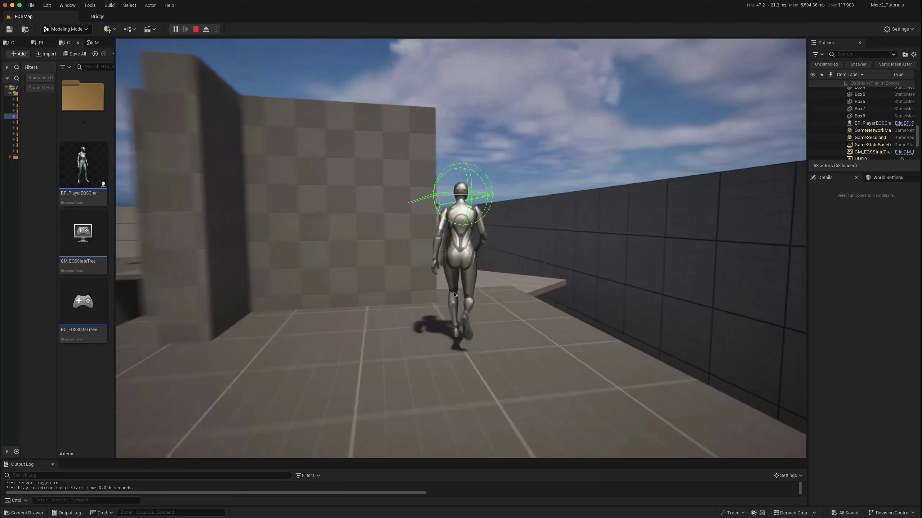
key(w)
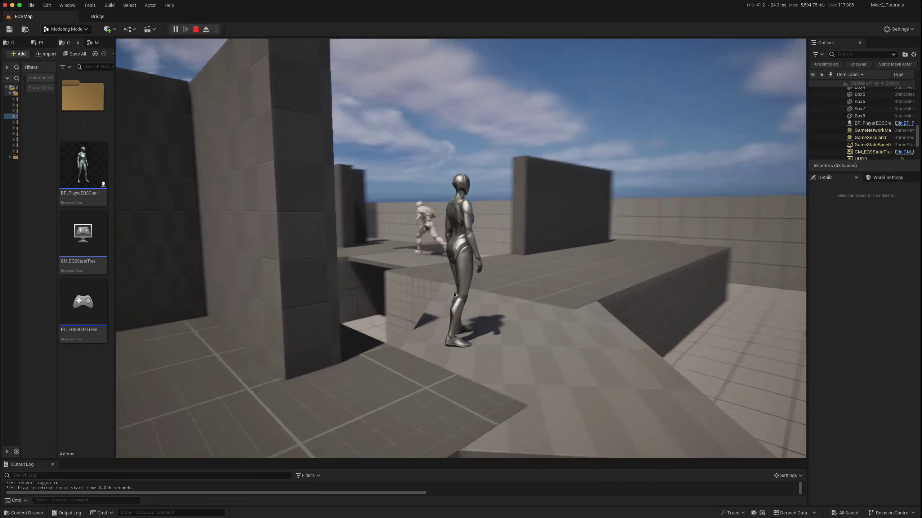
key(w)
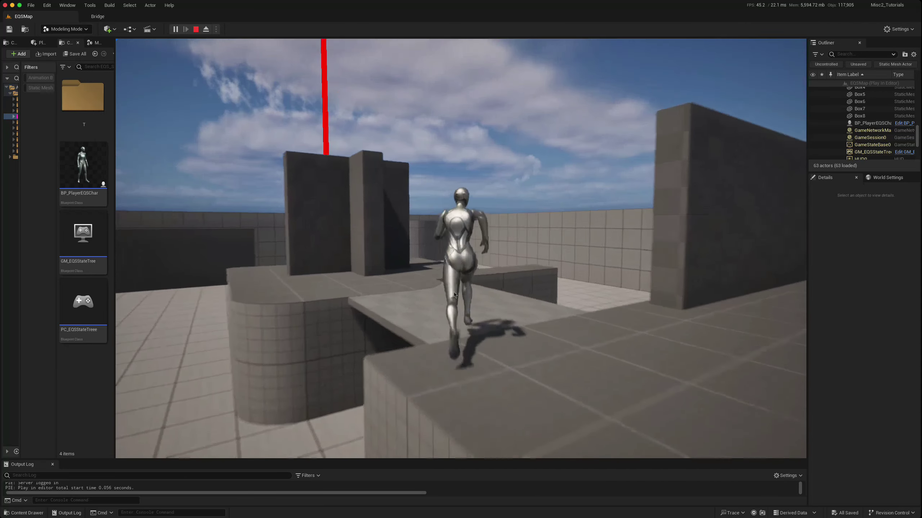
key(w)
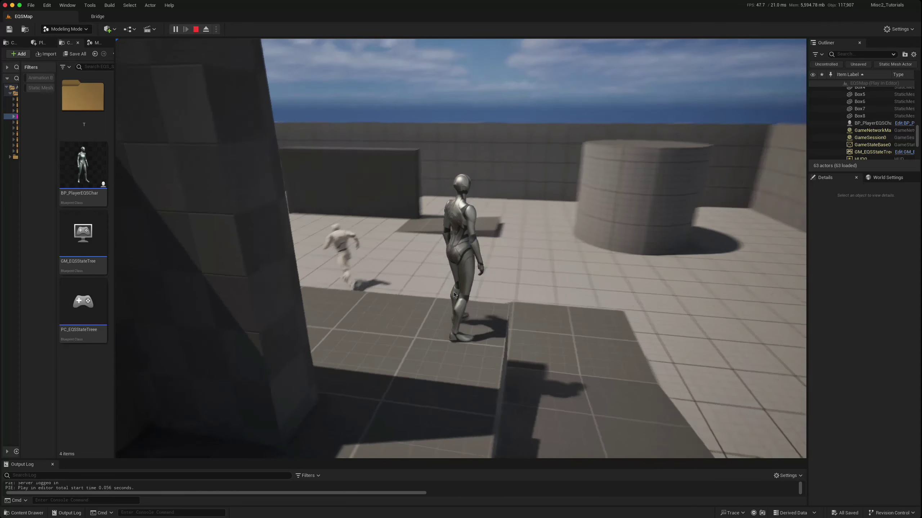
key(w)
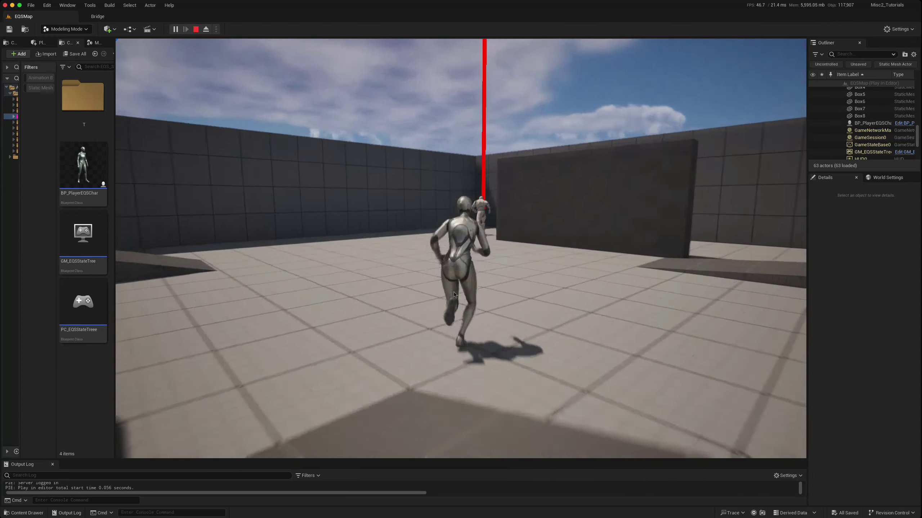
key(w)
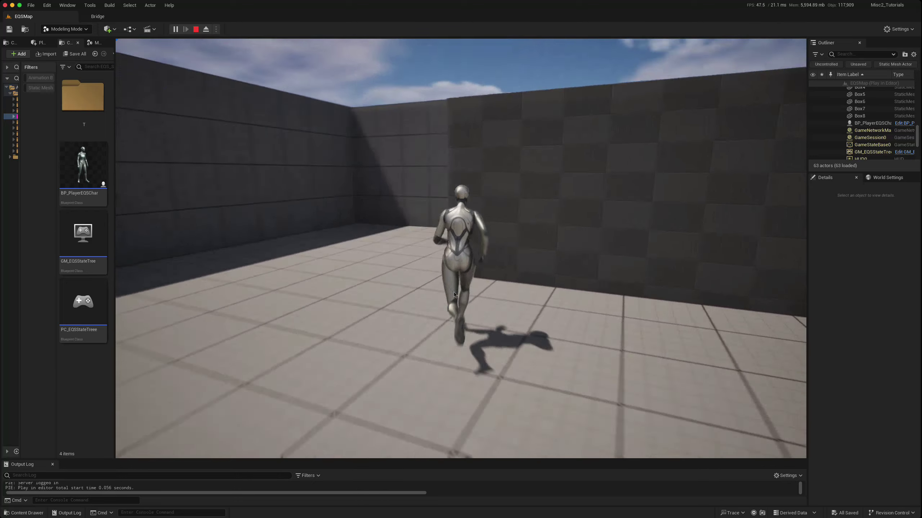
key(w)
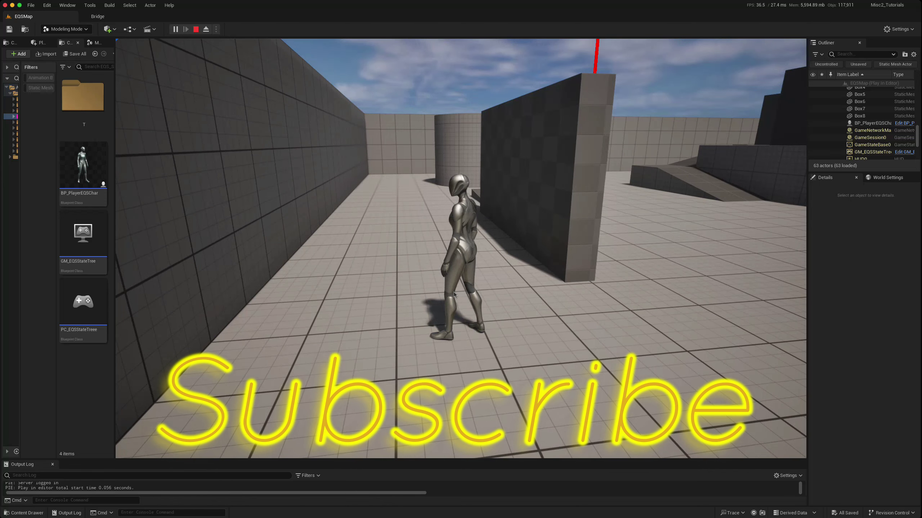
key(Escape)
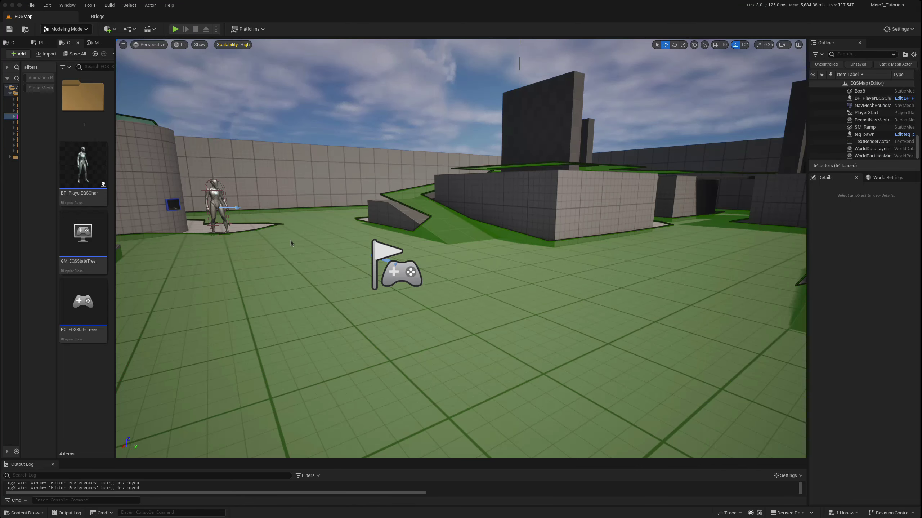
right_click(292, 253)
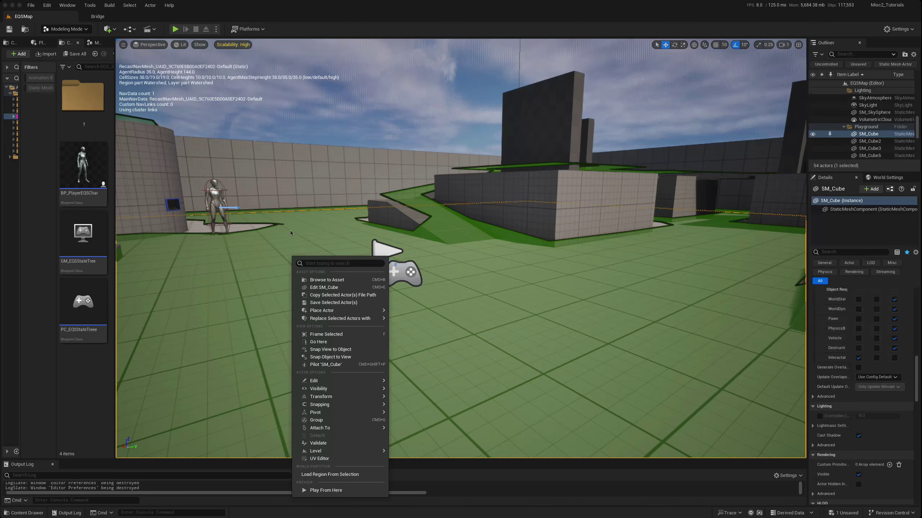
click(317, 201)
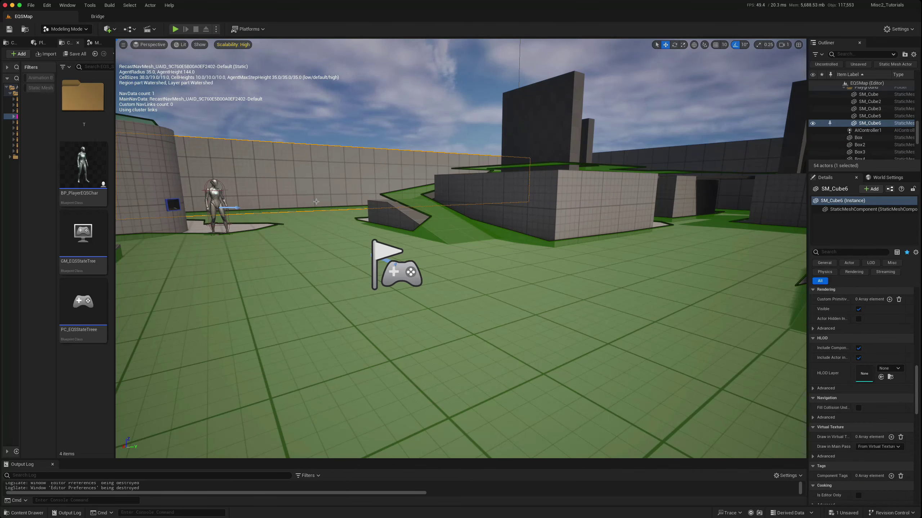
scroll(392, 212, up, 2)
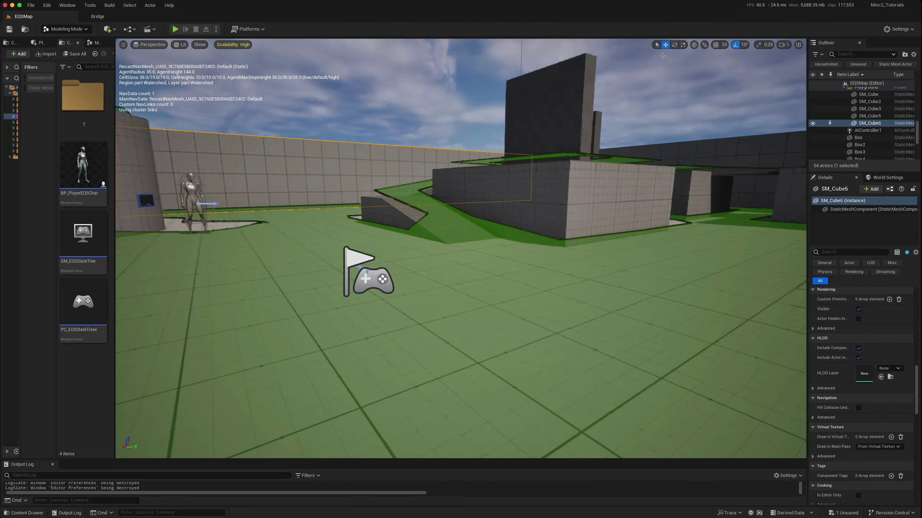
Check the project's plugins by searching for "state tree" and "envir", then close the plugin list.
click(900, 29)
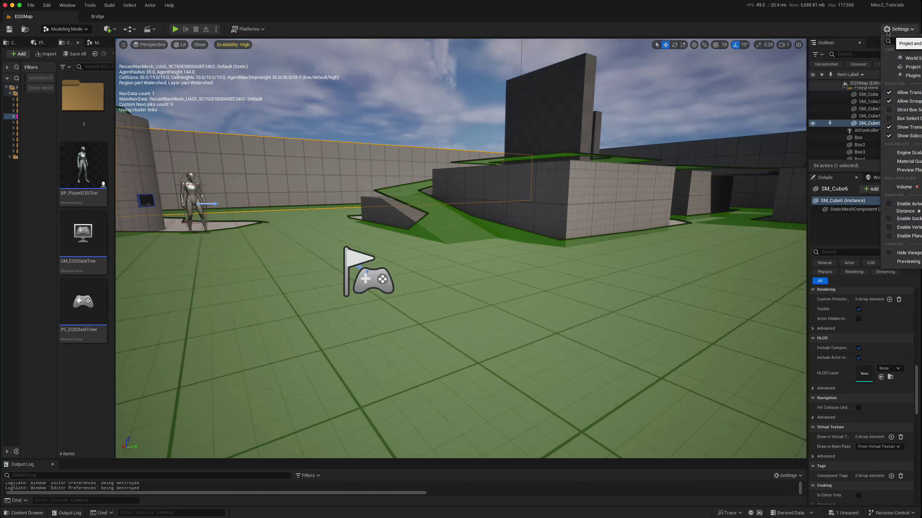
click(905, 76)
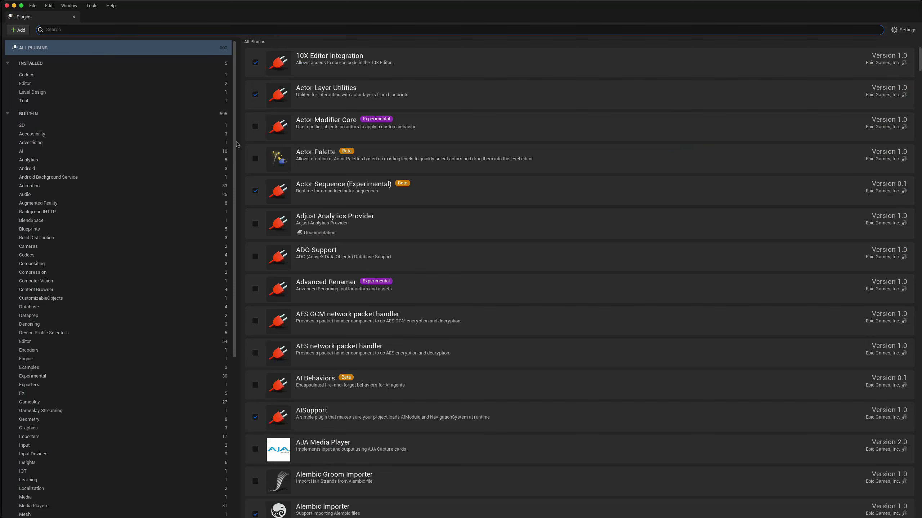
text(state tree)
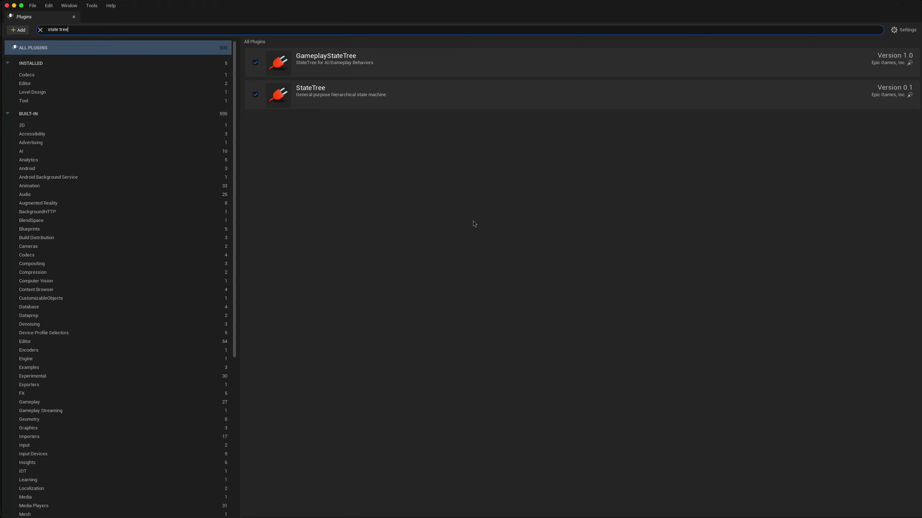
drag(74, 29, 46, 27)
text(envir)
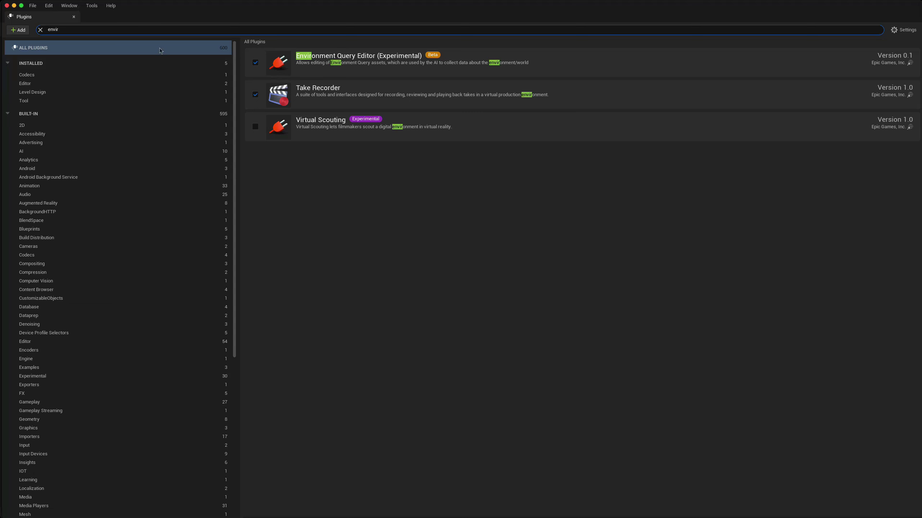
click(73, 16)
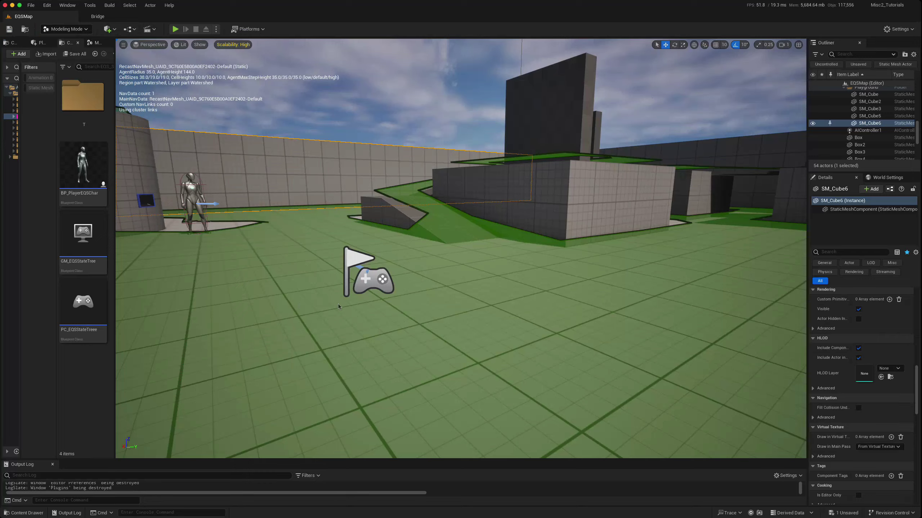
Look over the level from above and search the placeable actors for "nav".
right_drag(411, 298, 459, 310)
key(e)
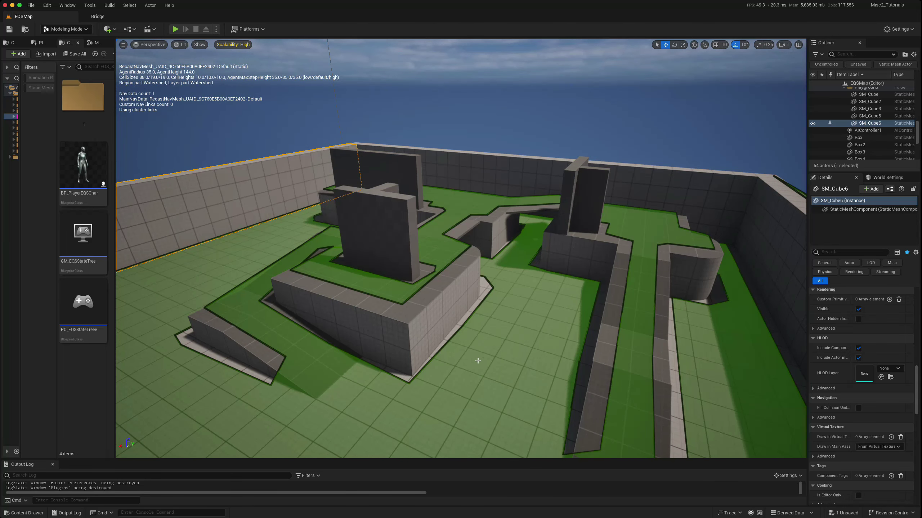
click(469, 335)
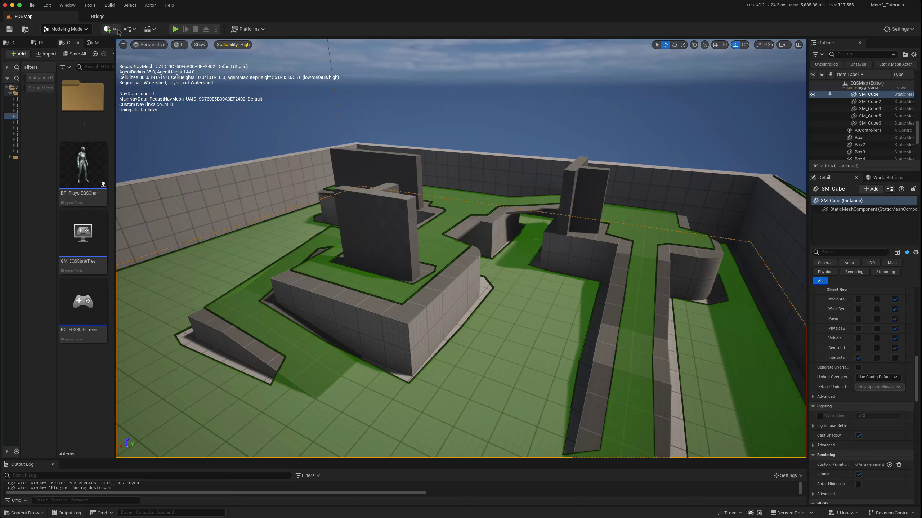
click(109, 29)
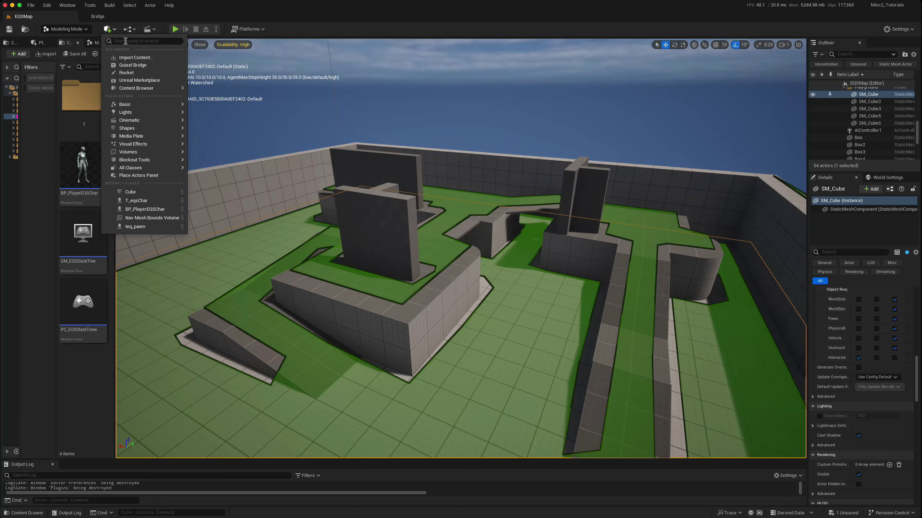
text(nav)
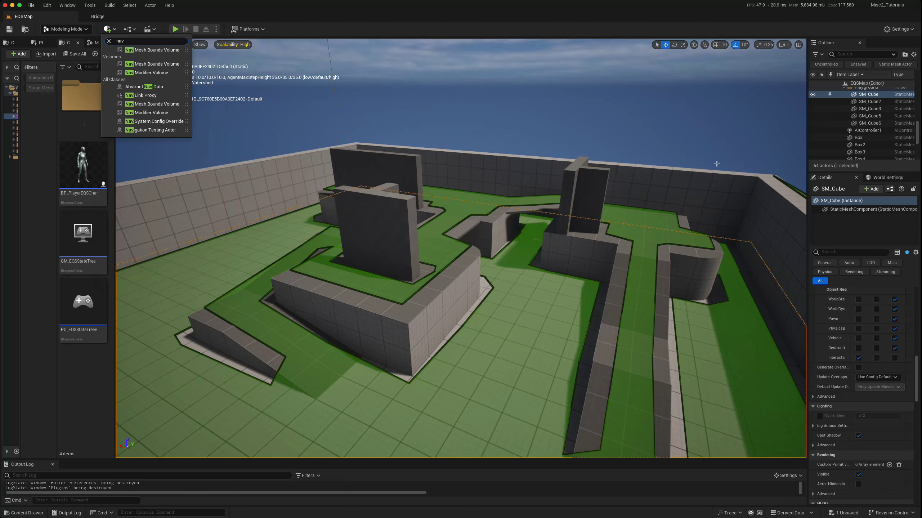
Filter the level's actors by "nav mes", select NavMeshBoundsVolume and show its general properties with more room for the details.
click(849, 55)
text(nav)
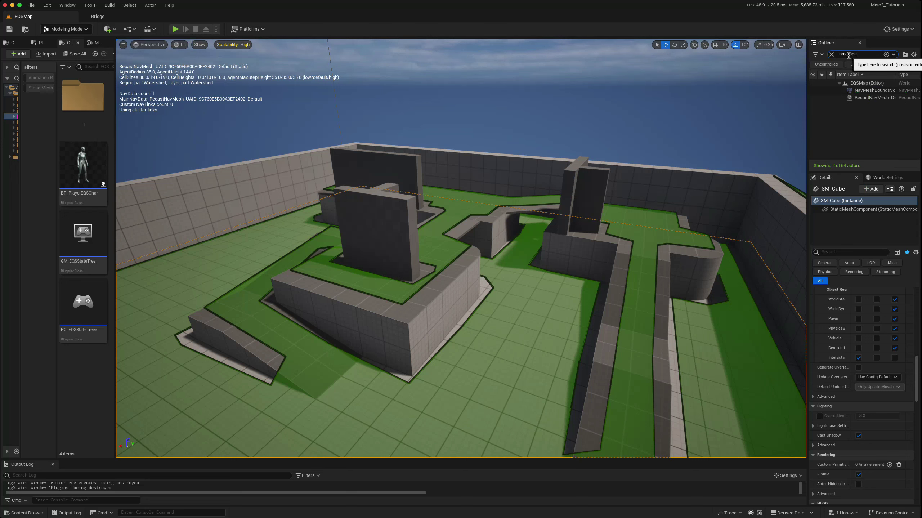
text( mes)
click(874, 90)
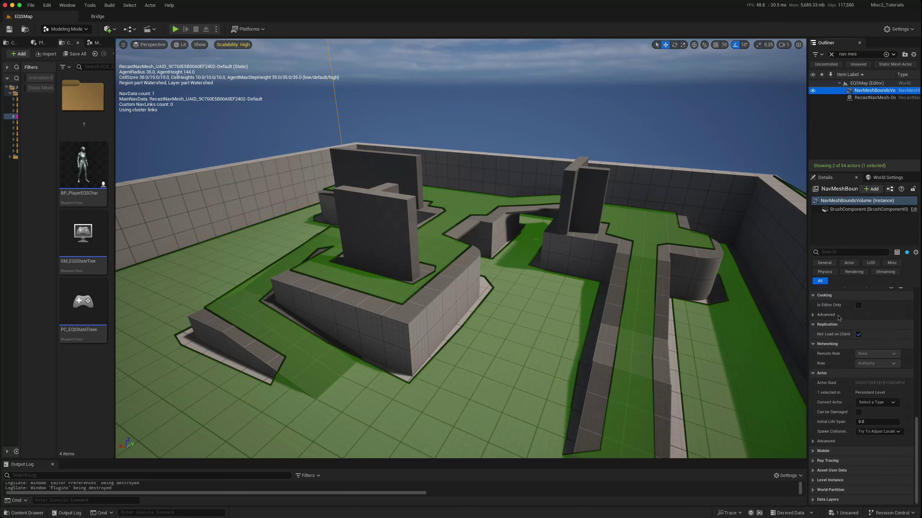
drag(808, 292, 728, 295)
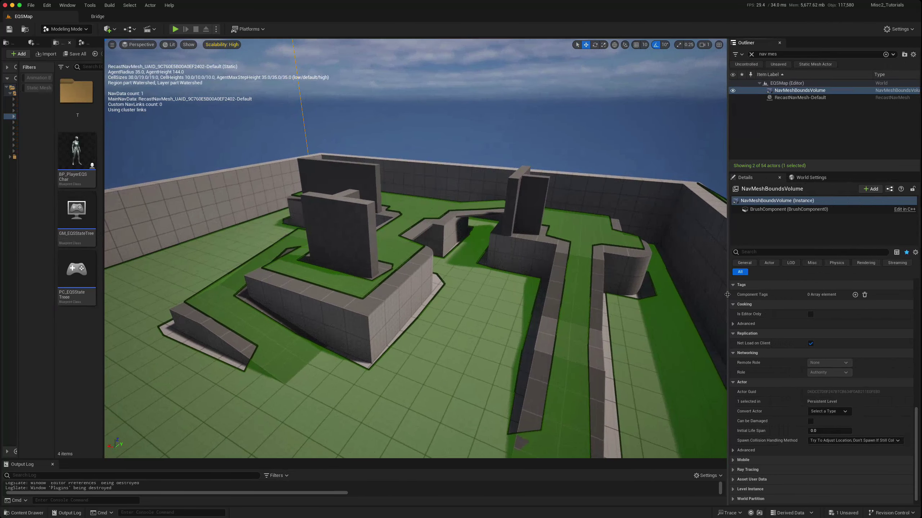
click(745, 263)
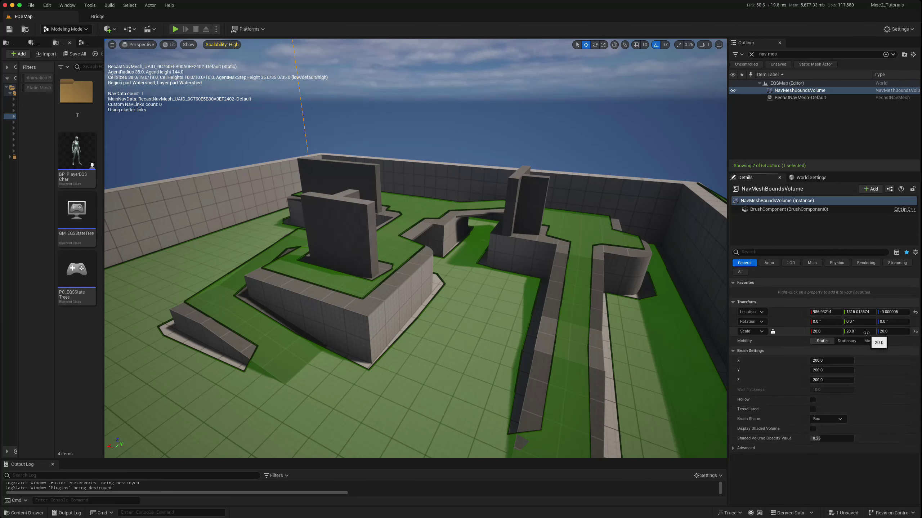
Select the floor cube and toggle the navigation mesh display off and back on.
right_drag(483, 330, 438, 332)
click(466, 386)
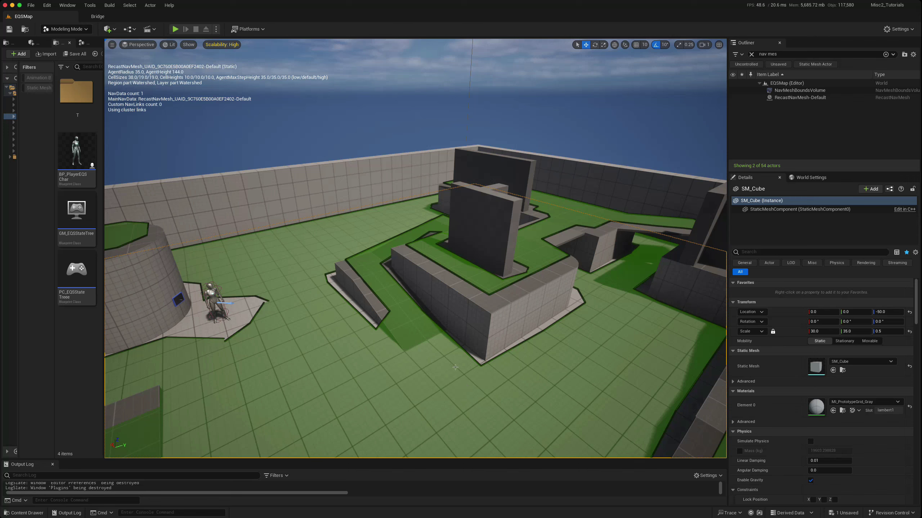
key(p)
key(p)
Set the Player Controller Class of the level's game mode to PC_EQSStateTreee in the world settings and save the level.
click(219, 314)
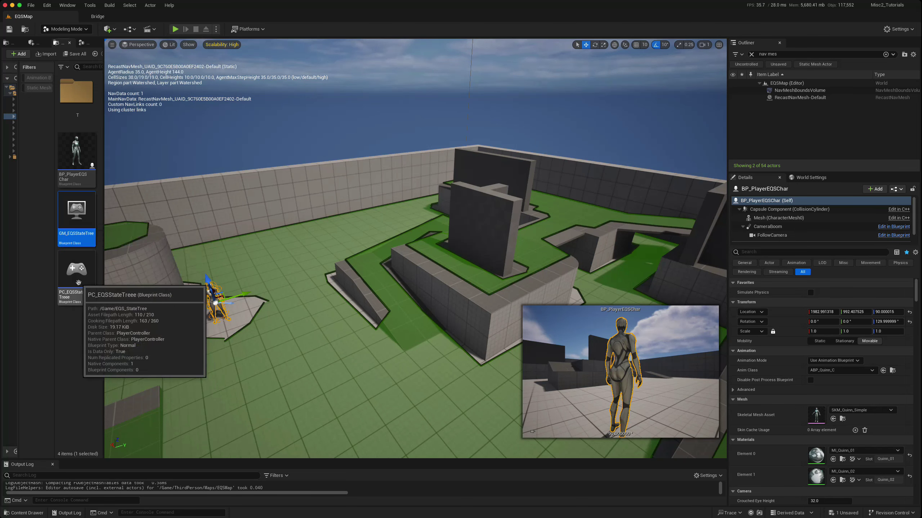
click(76, 273)
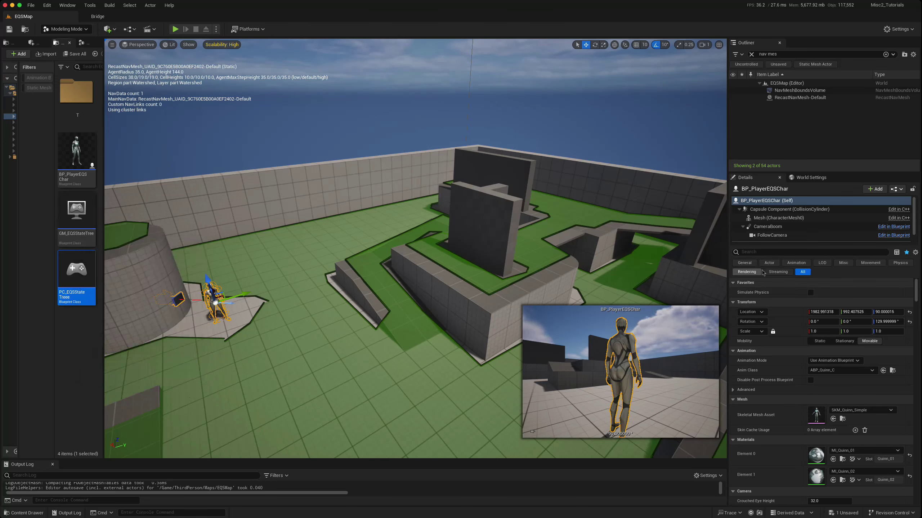
click(819, 178)
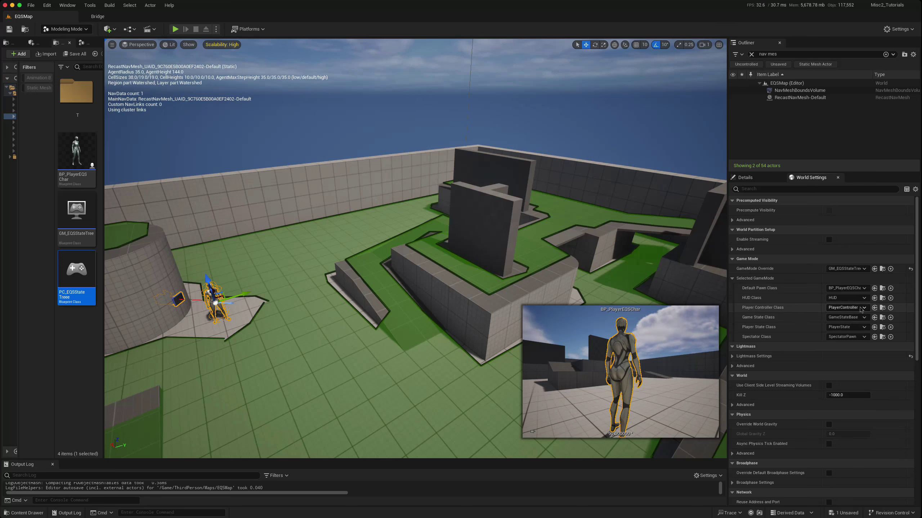
click(845, 308)
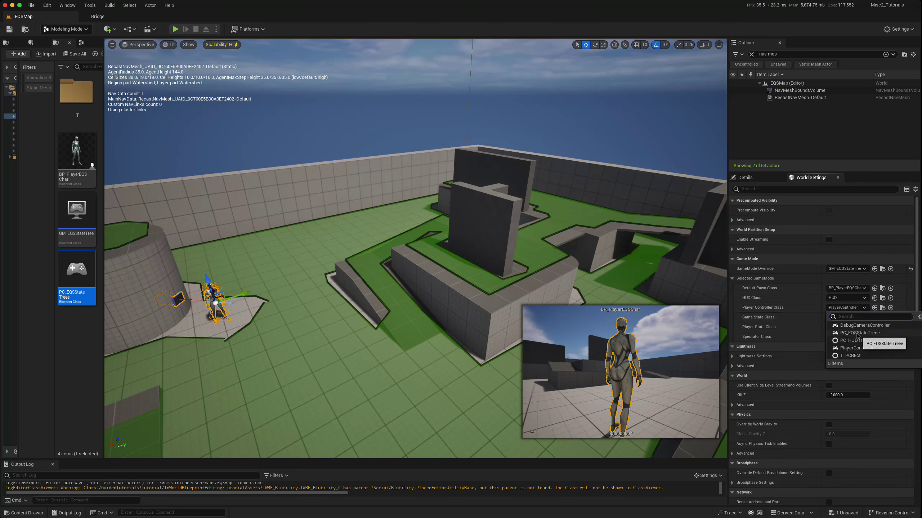
click(859, 333)
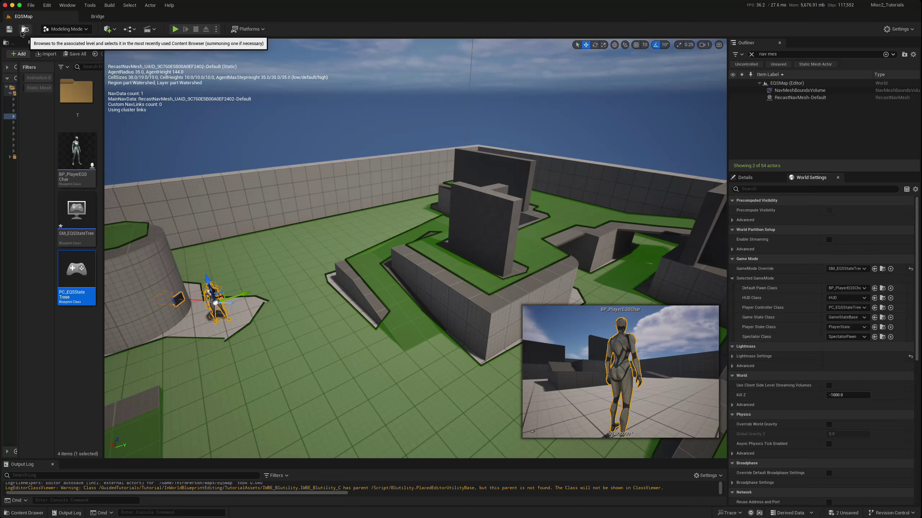
click(9, 29)
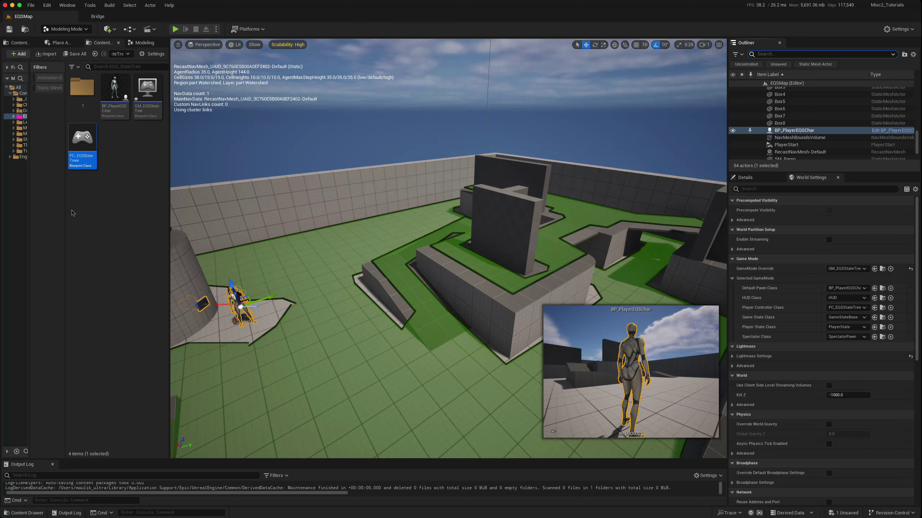
Create a StateTree asset with the StateTree AI Component schema and name it ST_EQS.
right_click(103, 206)
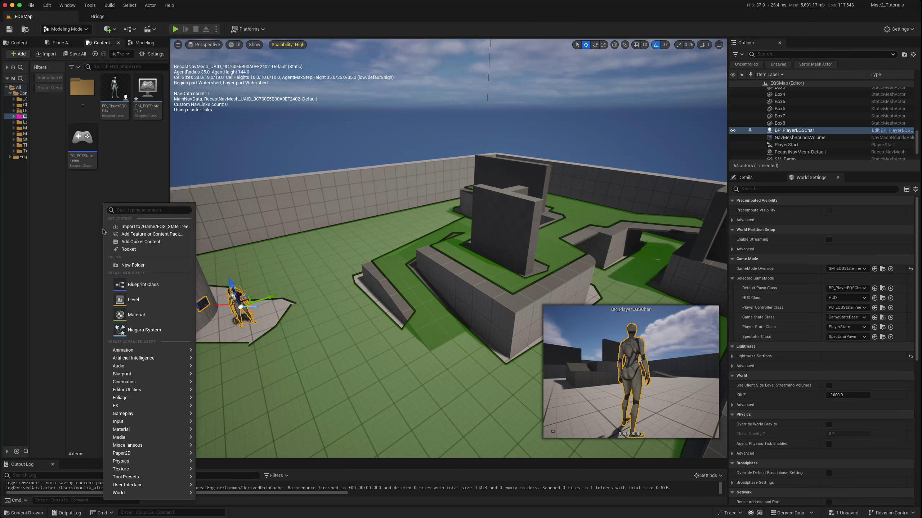
mouse_move(147, 361)
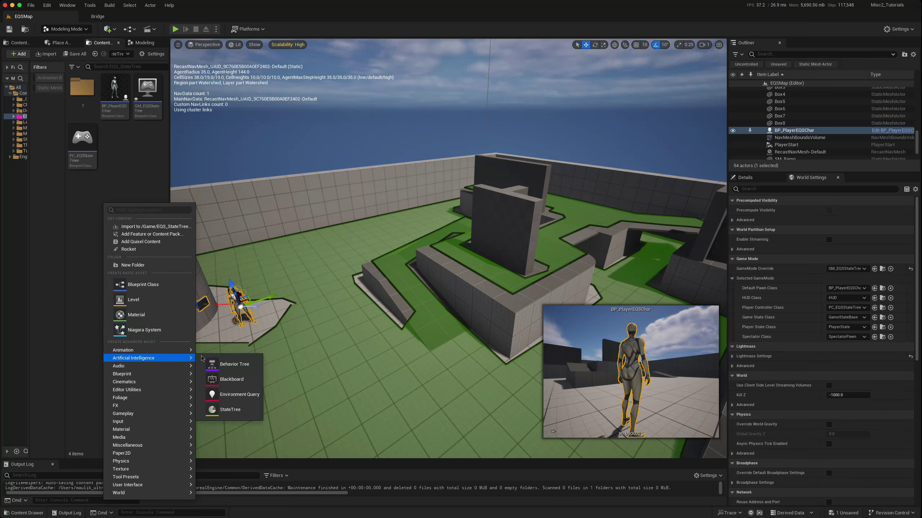
click(231, 410)
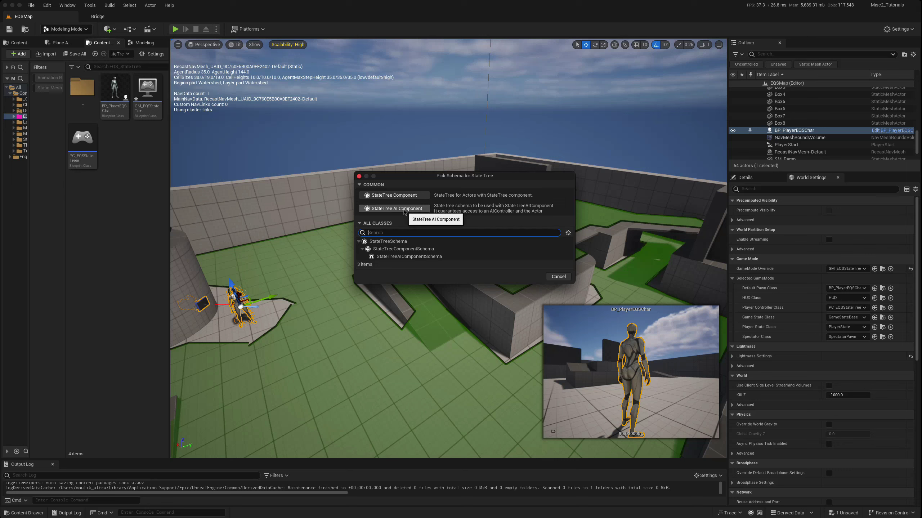
click(402, 209)
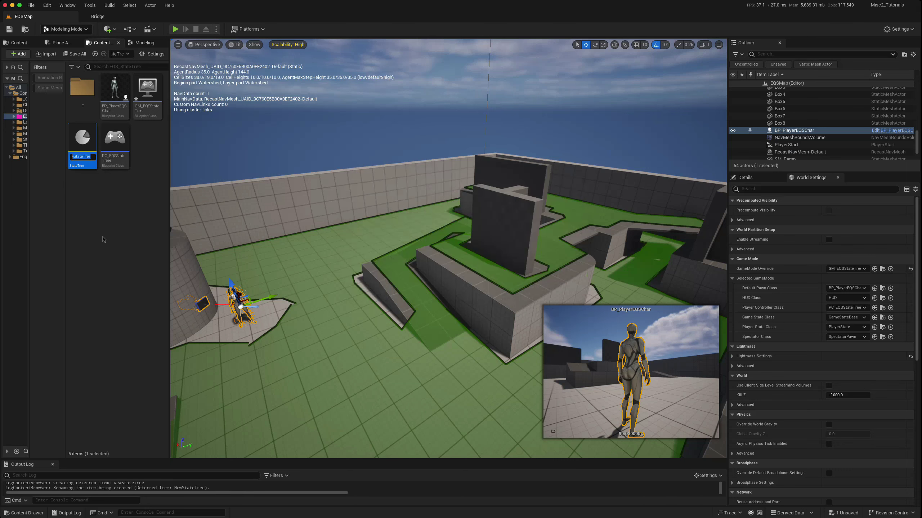
text(ST_EQS)
key(Return)
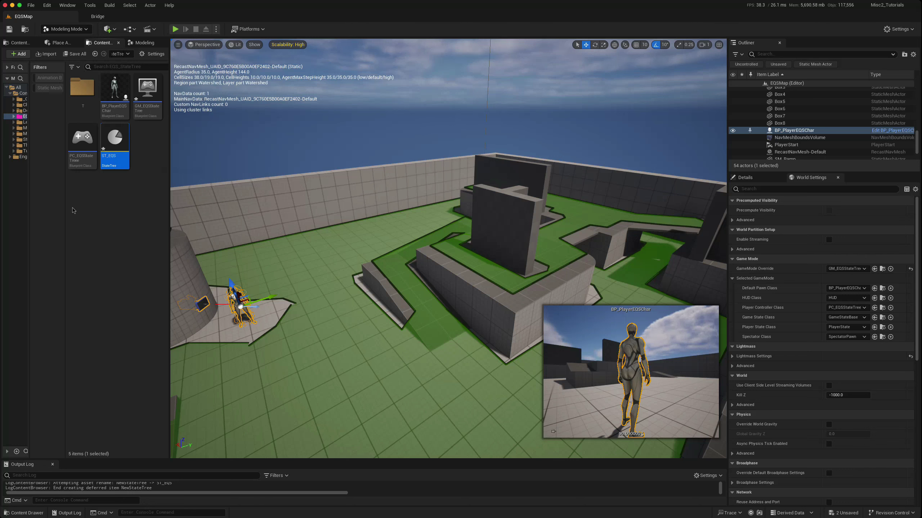
Create a Blueprint class with AIController as its parent and name it AIC_EQS.
right_click(91, 209)
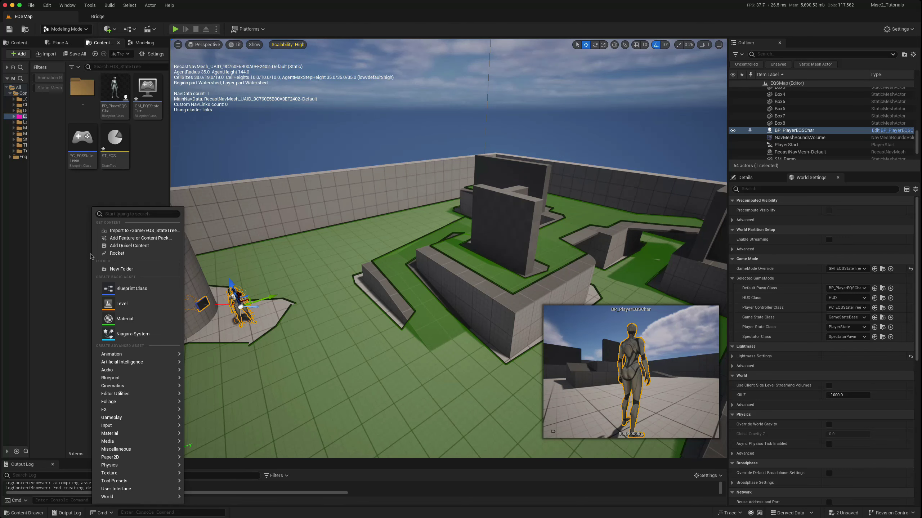
click(134, 288)
text(ai con)
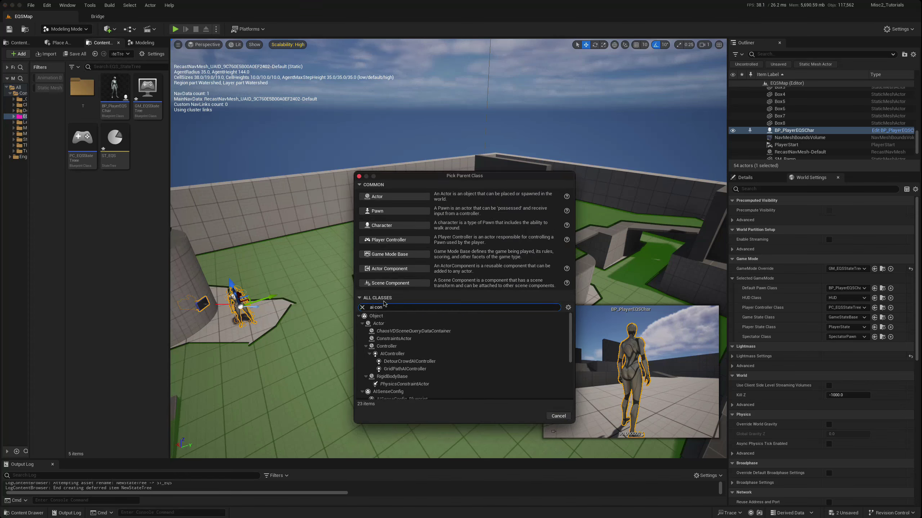
click(396, 355)
click(530, 416)
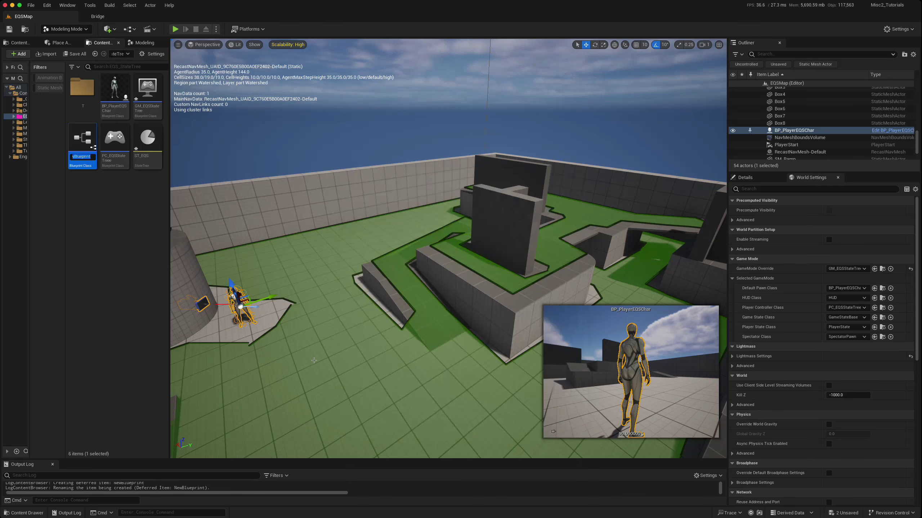
text(AIC_EQS)
key(Return)
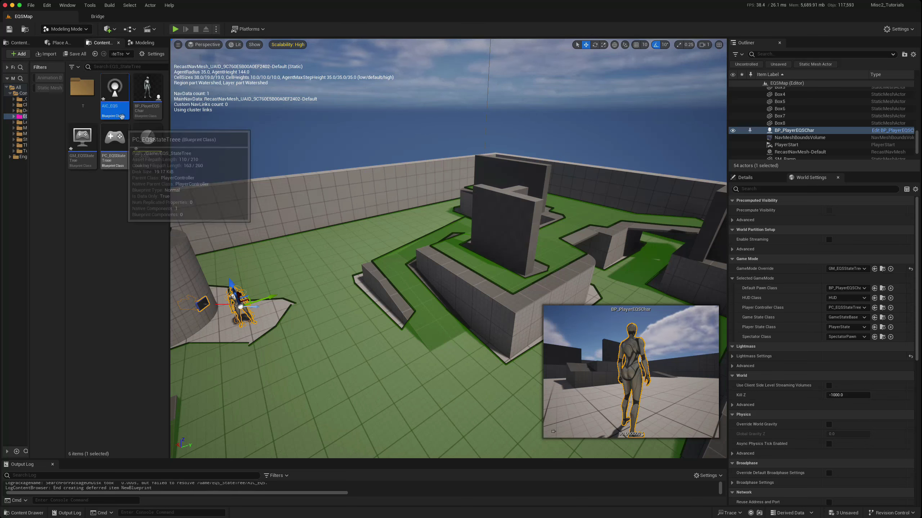
Open the AIC_EQS blueprint and add a State Tree AI component with its default name.
double_click(115, 95)
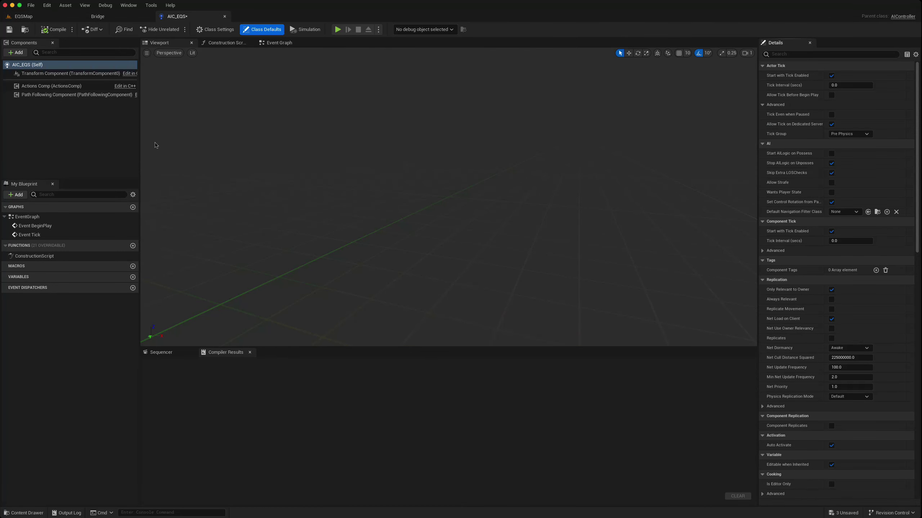
click(17, 53)
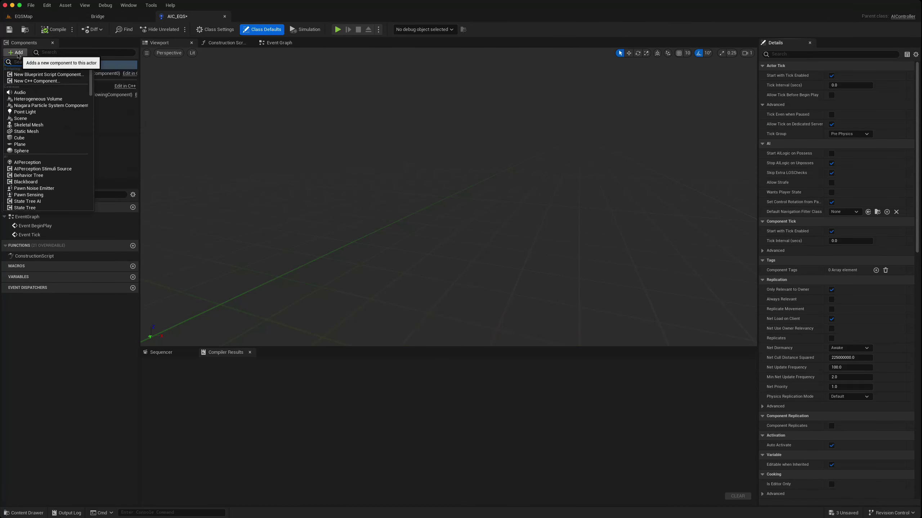
text(sta)
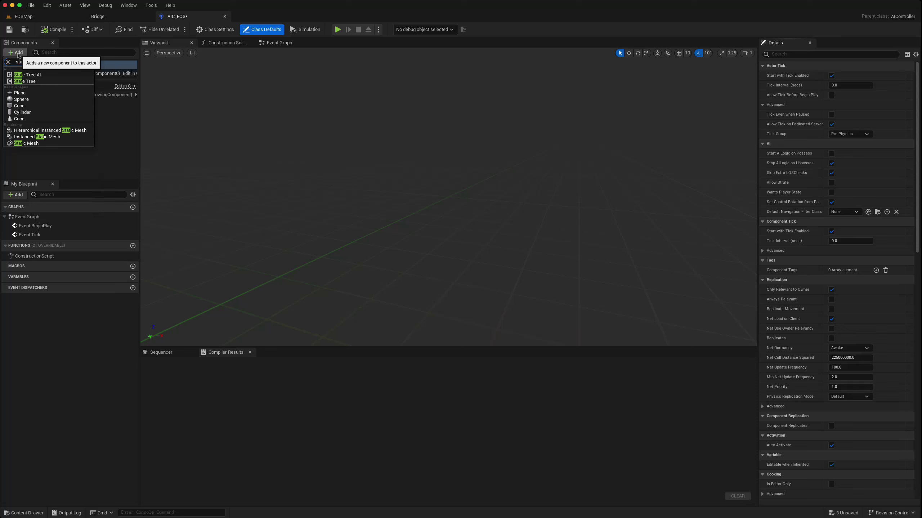
text(t)
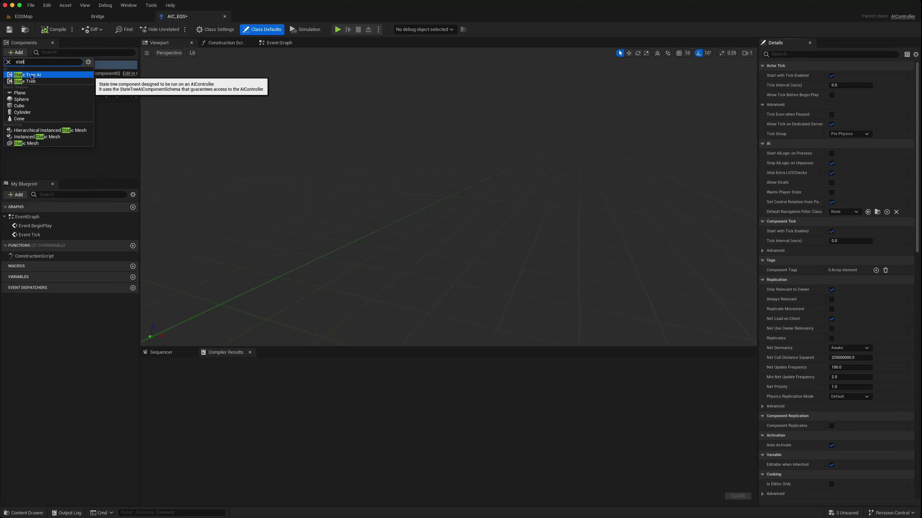
click(32, 76)
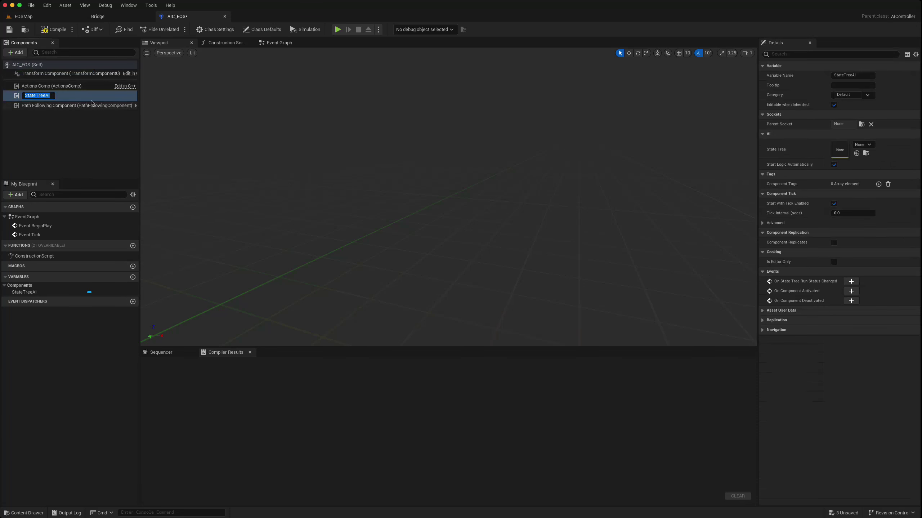
click(333, 278)
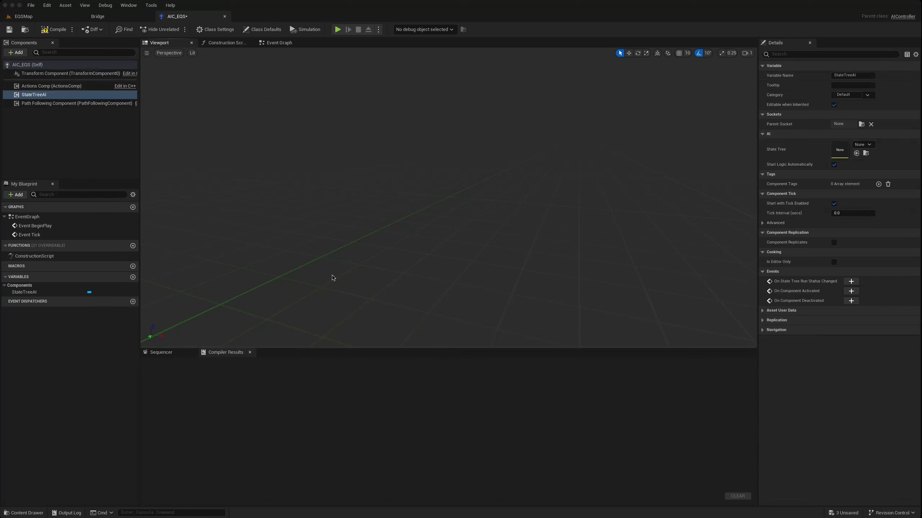
Assign ST_EQS as the State Tree of the StateTreeAI component, then compile and save the AI controller.
click(867, 145)
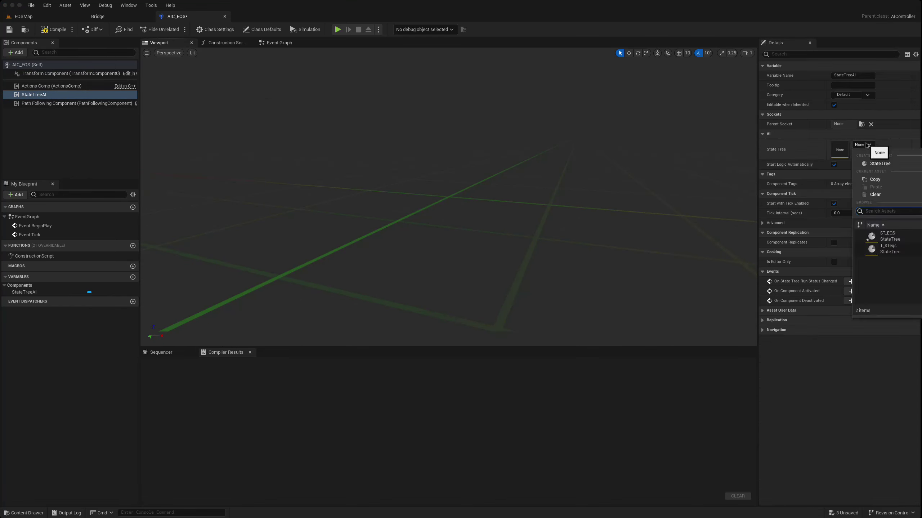
click(875, 237)
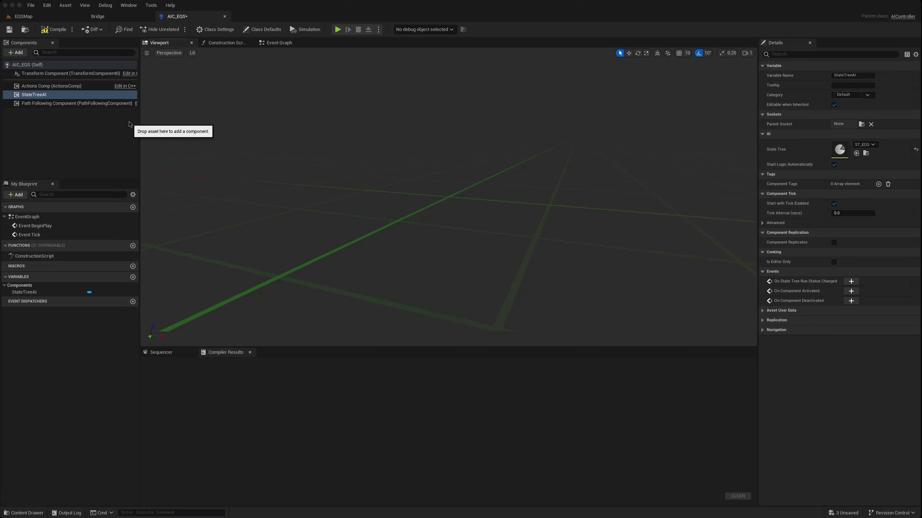
click(51, 29)
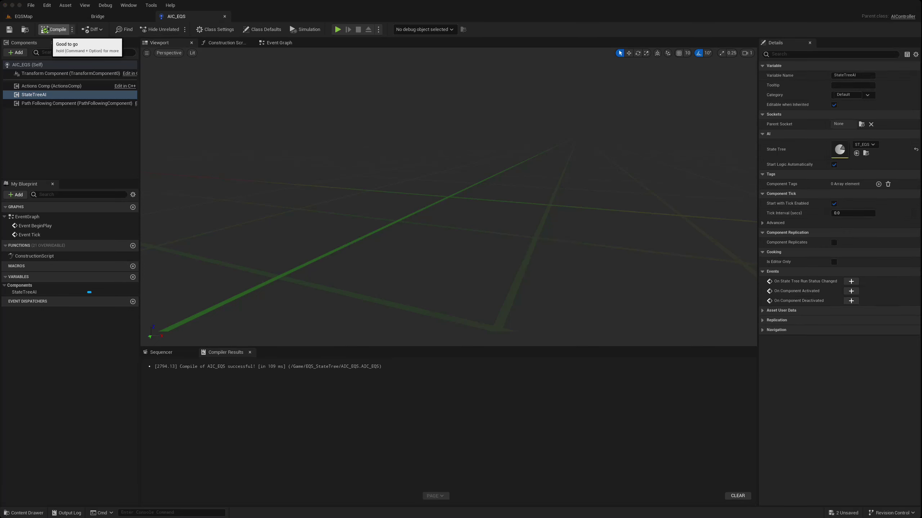
Back in EQSMap, create a Character-based Blueprint class named BP_HideFleeChar and open it.
click(23, 16)
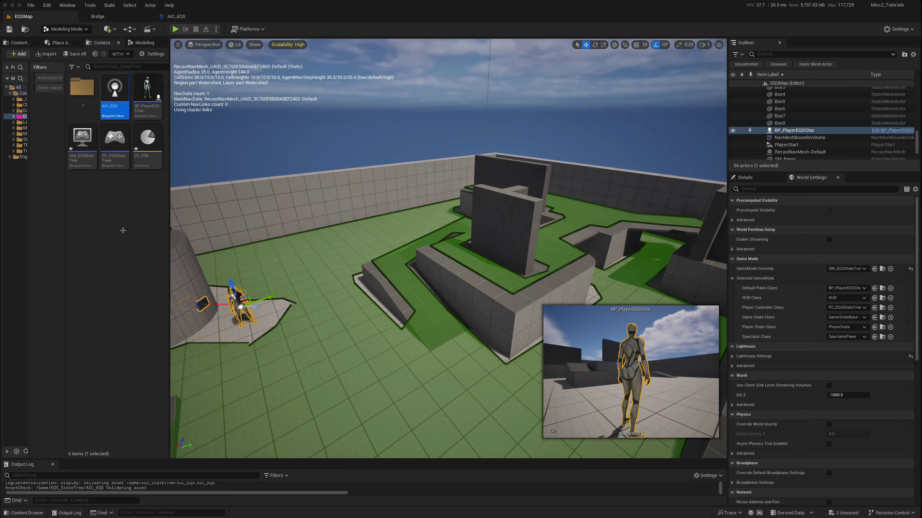
right_click(98, 214)
click(134, 294)
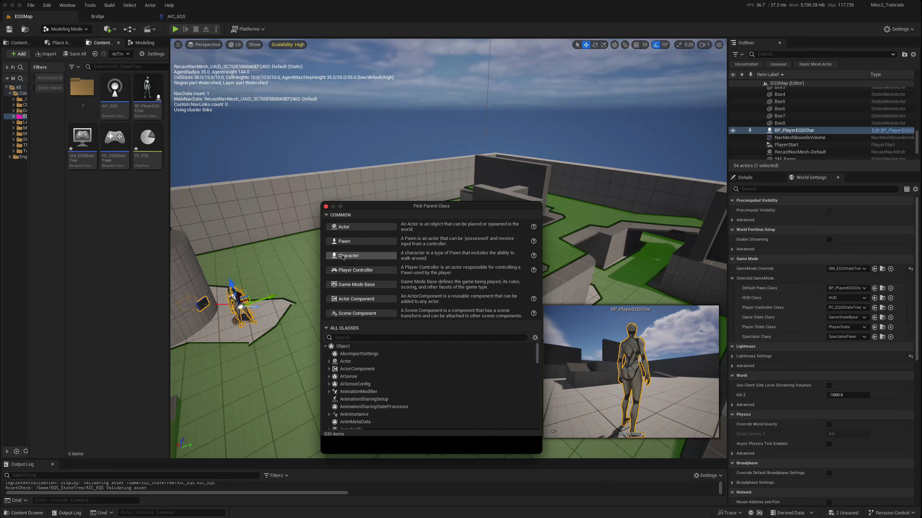
click(343, 256)
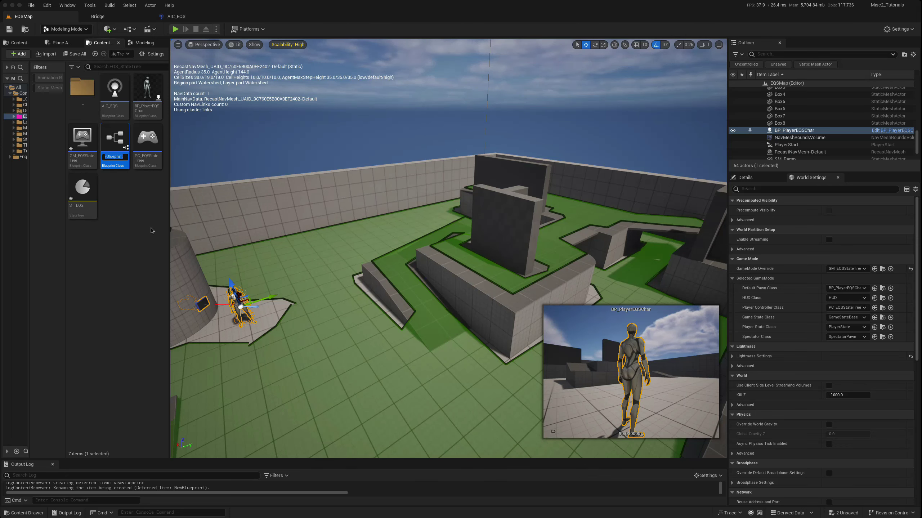
text(BP_HideFleeChar)
key(Return)
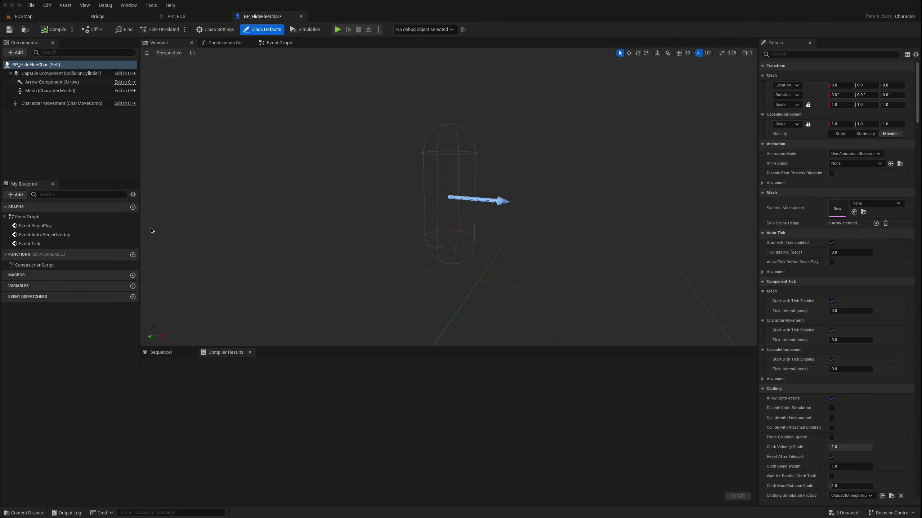
Assign SK_Mannequin as the skeletal mesh asset of the character's Mesh component.
click(61, 91)
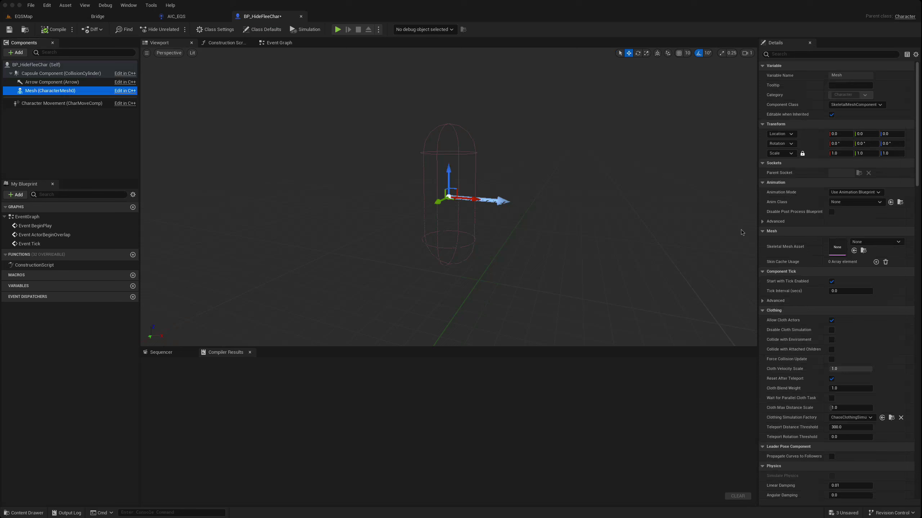
click(877, 242)
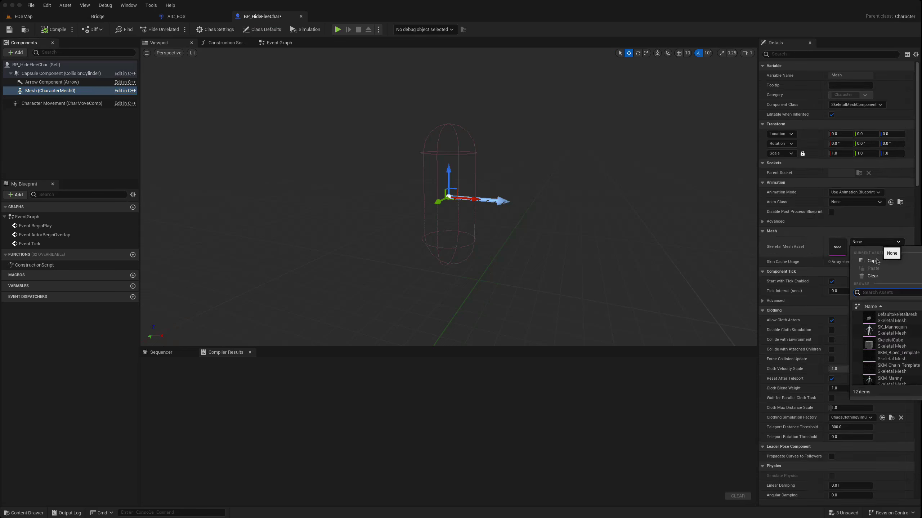
click(876, 331)
Set the mesh's Z location to -90 and its Z rotation to -90° to align it with the capsule and arrow.
click(891, 134)
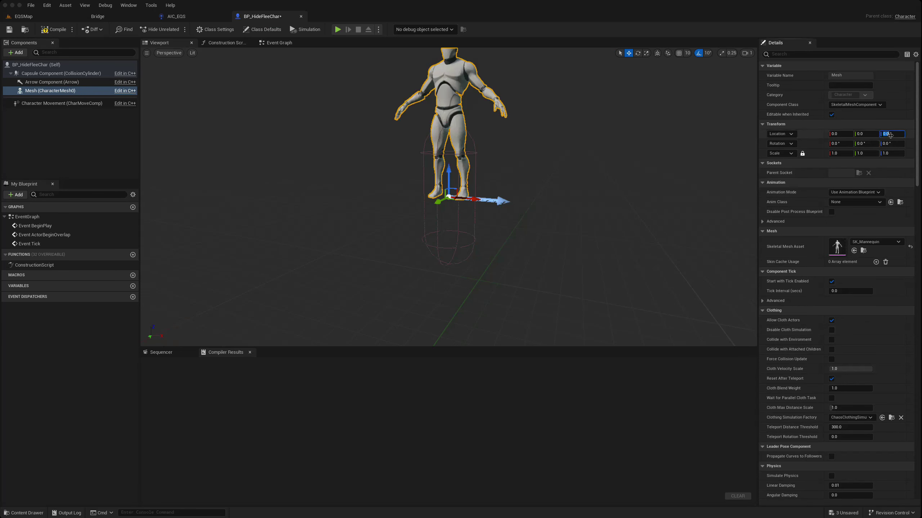
text(-90)
key(Return)
key(Tab)
key(Tab)
key(Tab)
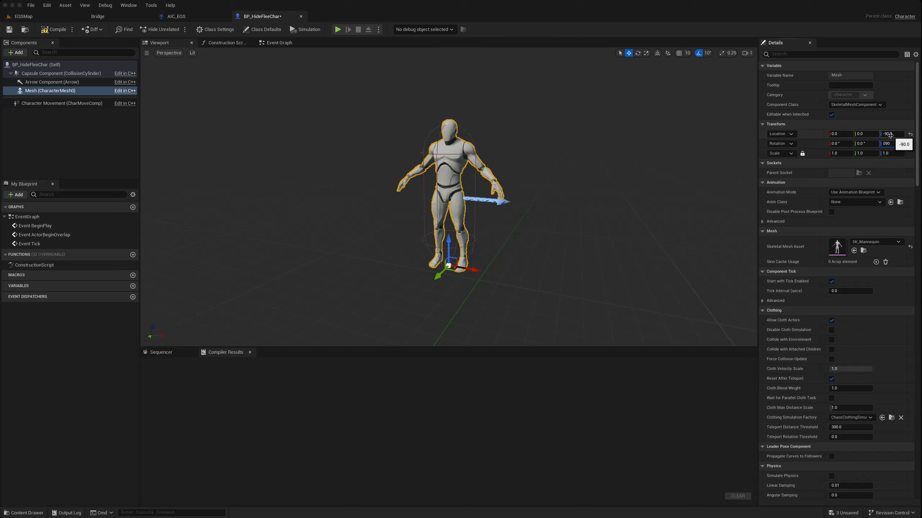
text(-90)
key(Return)
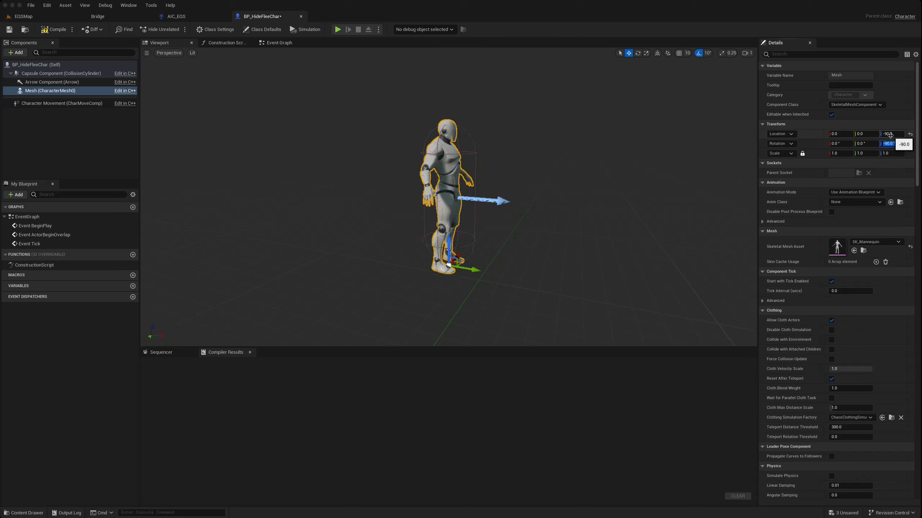
Set the mesh's Anim Class to ABP_Manny, then compile and save BP_HideFleeChar.
click(852, 203)
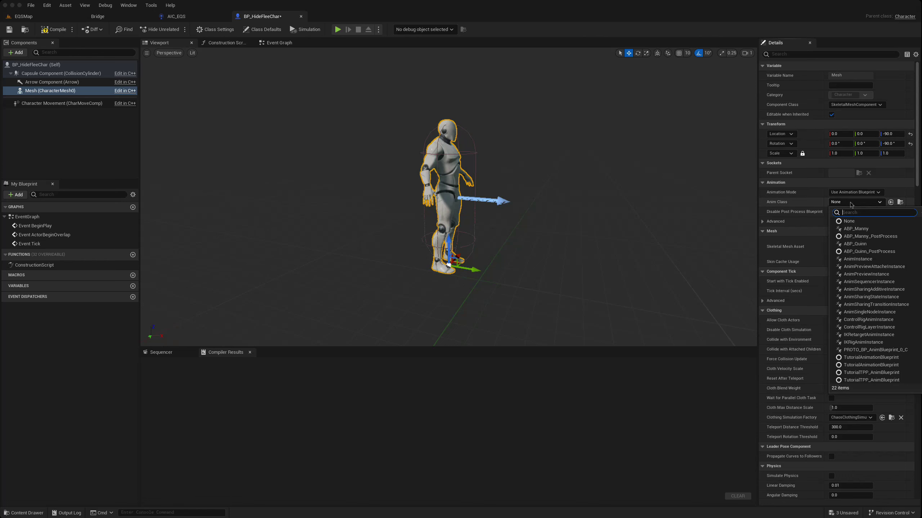
click(850, 229)
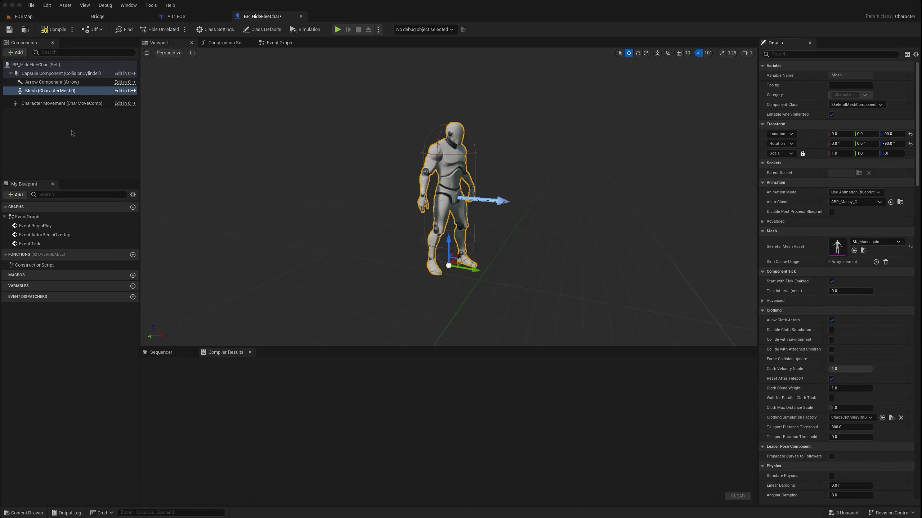
click(54, 29)
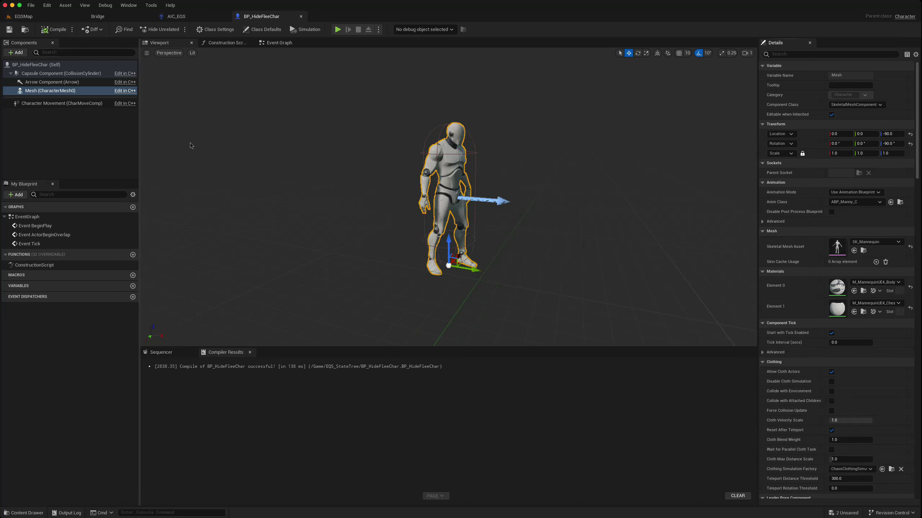
click(446, 150)
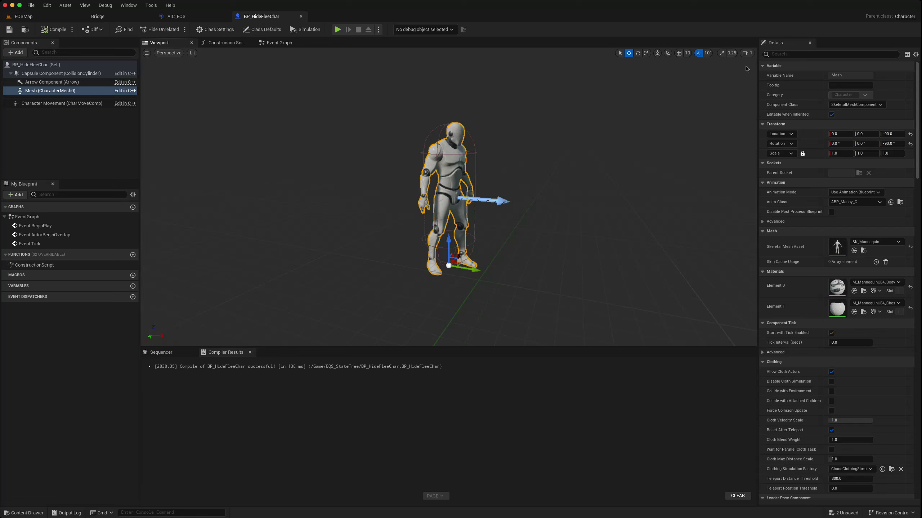
Filter the details by "ai co", set the AI Controller Class of BP_HideFleeChar (Self) to AIC_EQS and compile the blueprint.
click(786, 54)
text(ai co)
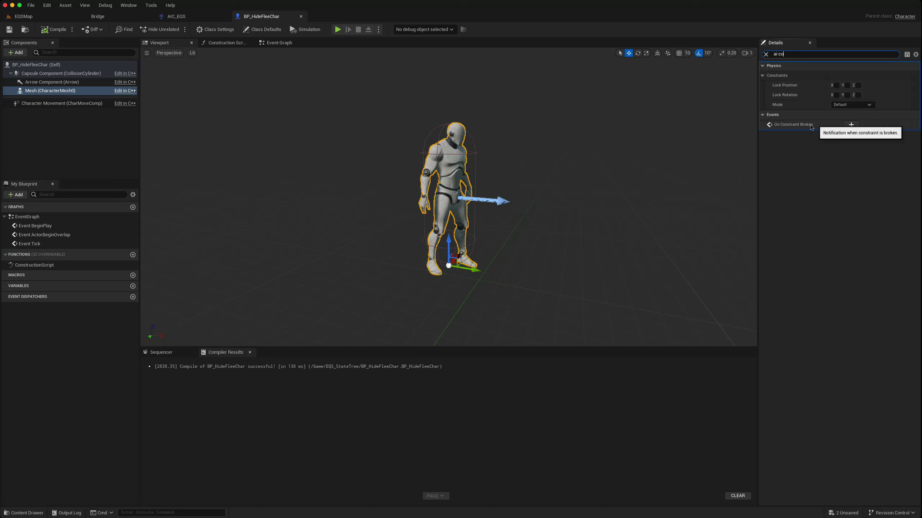
click(21, 64)
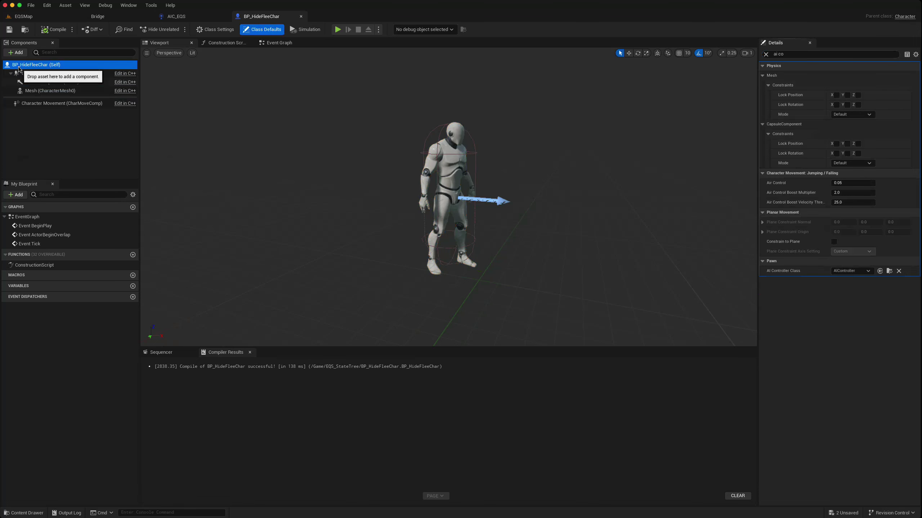
click(851, 271)
click(853, 297)
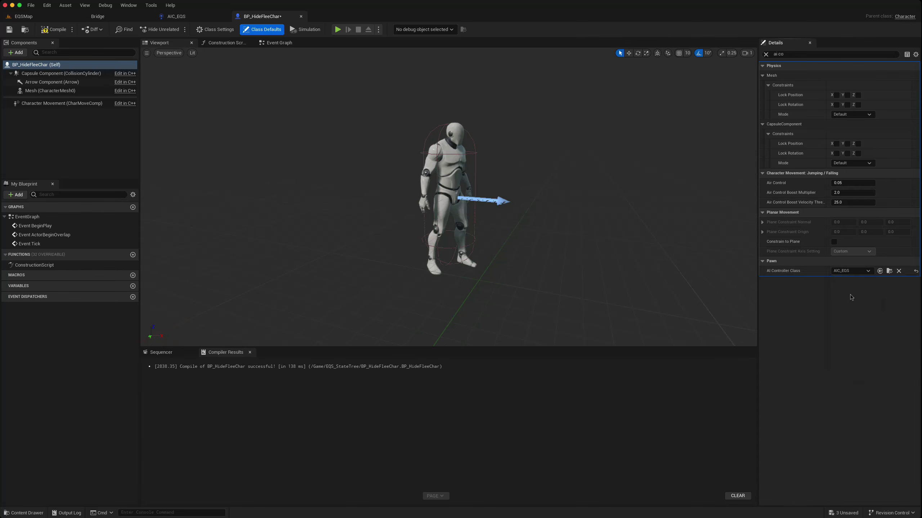
click(51, 34)
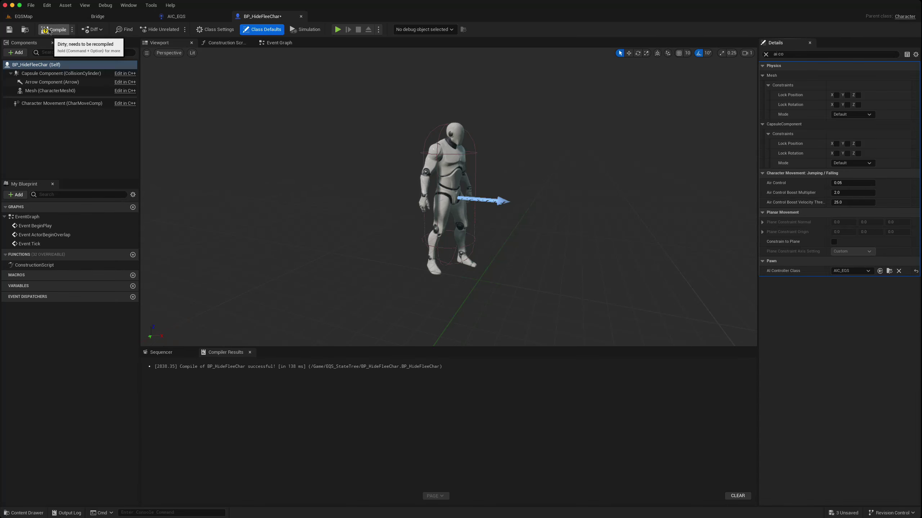
Save BP_HideFleeChar, return to EQSMap and open the ST_EQS state tree.
click(10, 32)
click(36, 16)
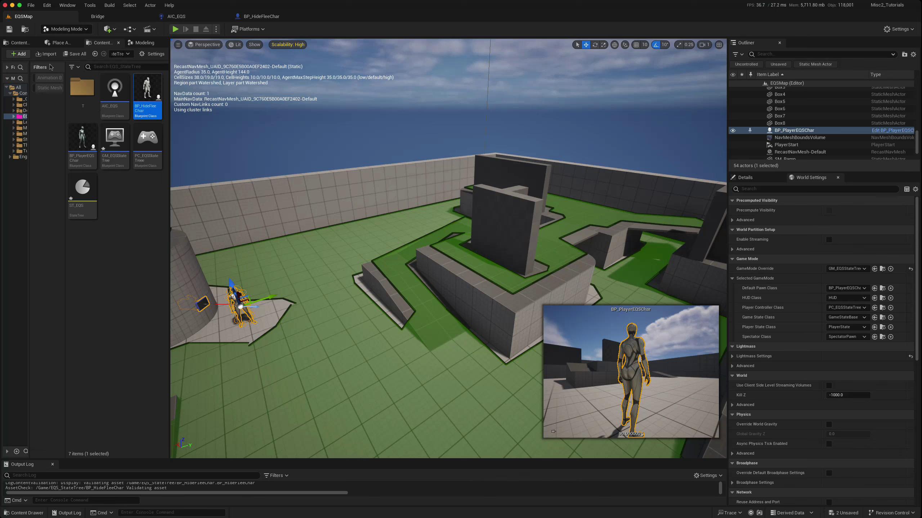
click(98, 296)
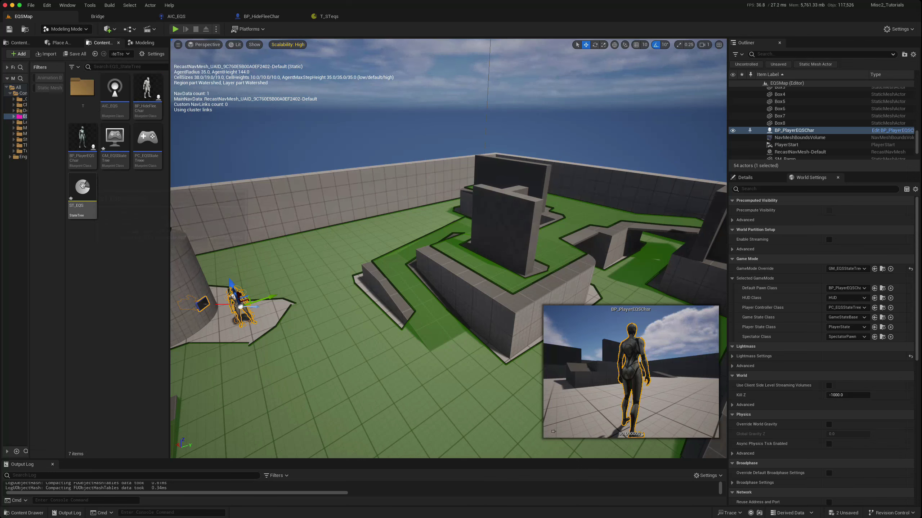
double_click(83, 196)
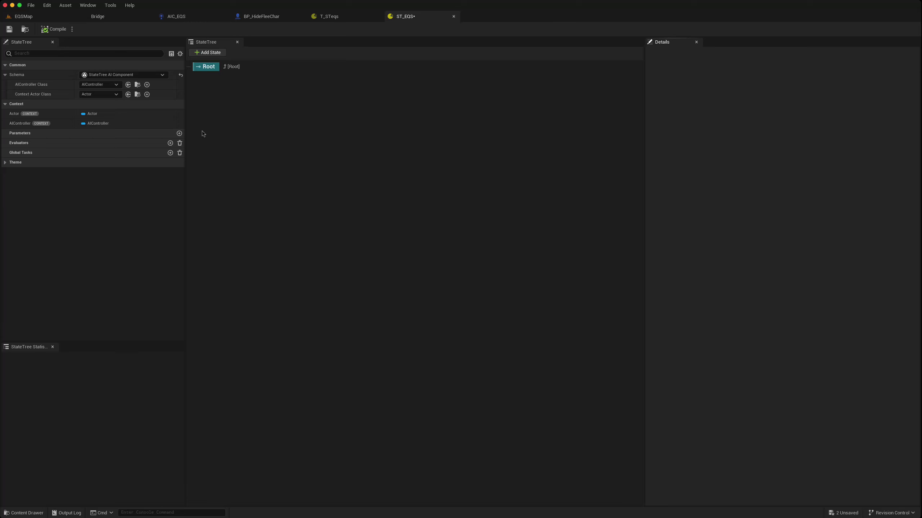
Add a child state under the Root state of ST_EQS.
click(204, 68)
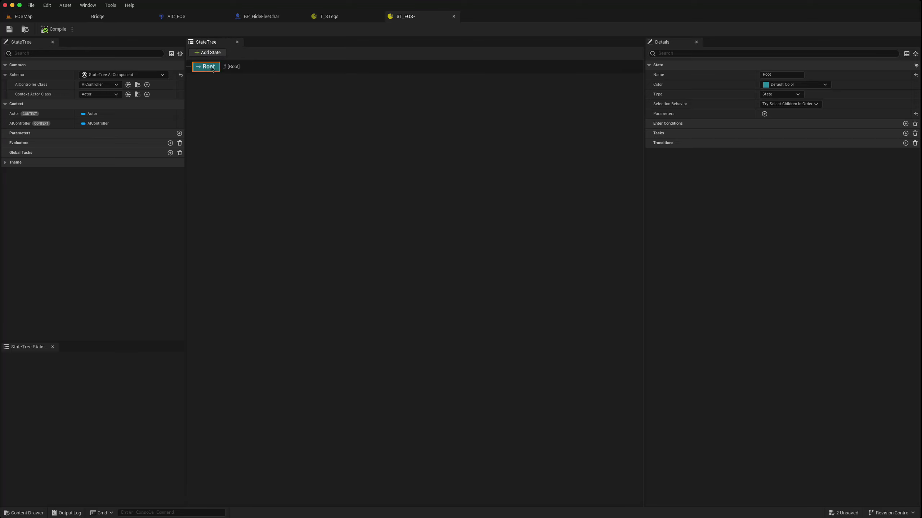
right_click(210, 65)
mouse_move(249, 70)
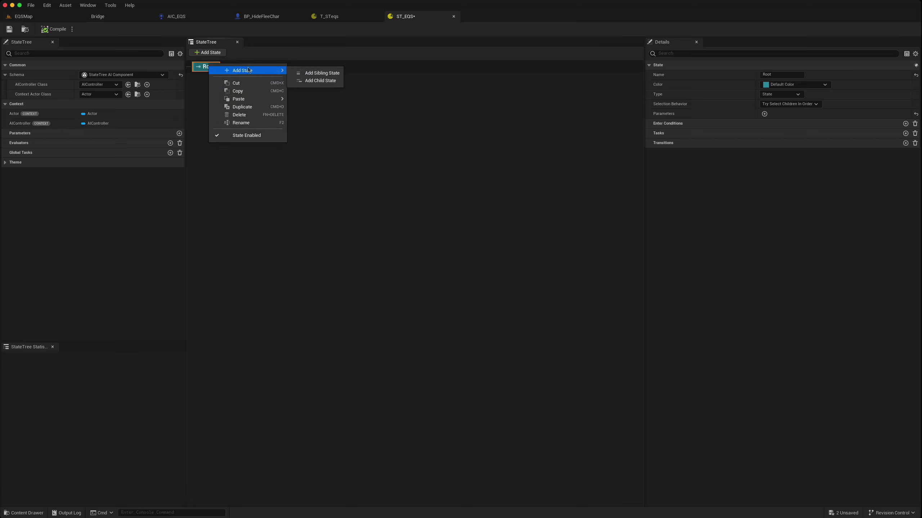
click(319, 81)
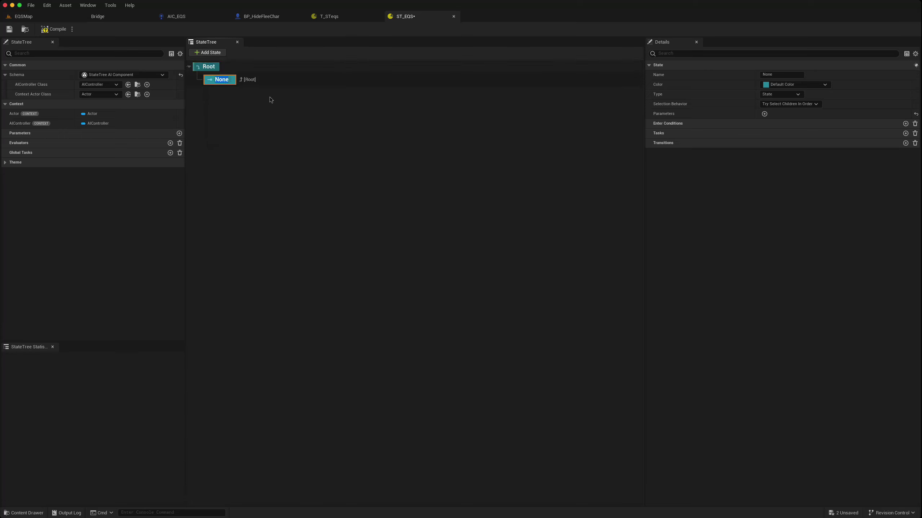
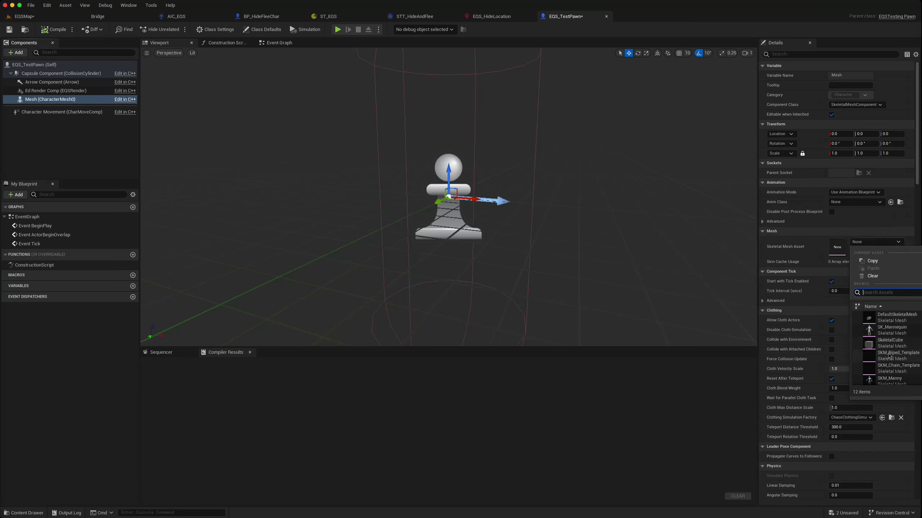
Assign SKM_Manny to EQS_TestPawn's Mesh component, with its Z location at -90 and its Z rotation at -90°.
key(Escape)
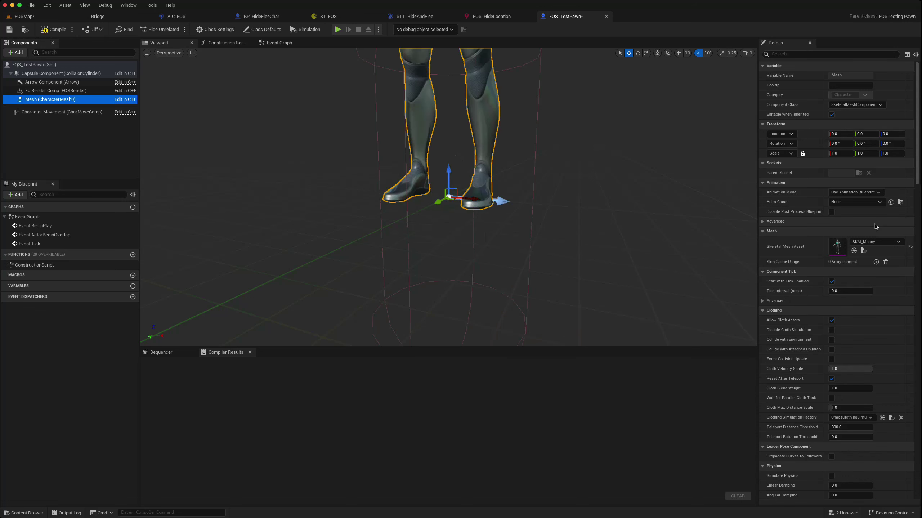
drag(893, 134, 891, 134)
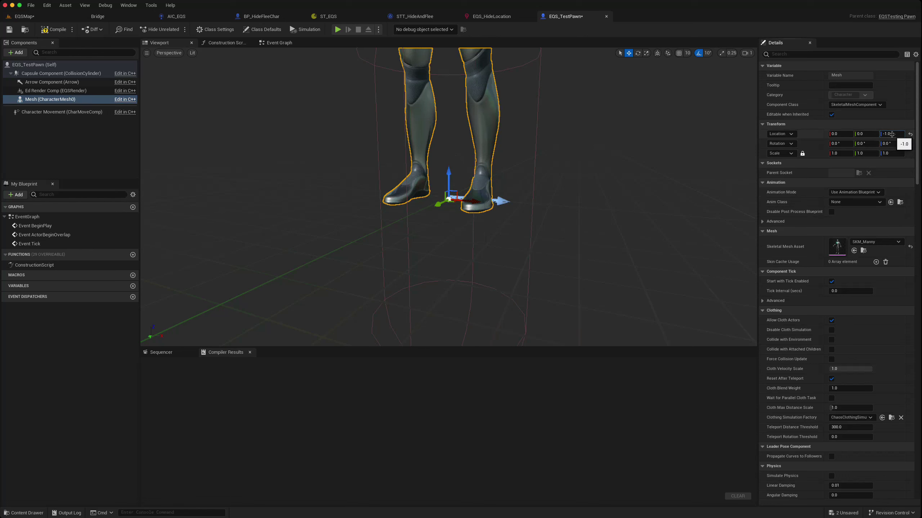
click(898, 134)
text(-90)
click(897, 143)
text(-90)
key(Return)
Set the mesh's Anim Class to ABP_Manny, then compile, save and close EQS_TestPawn.
click(862, 202)
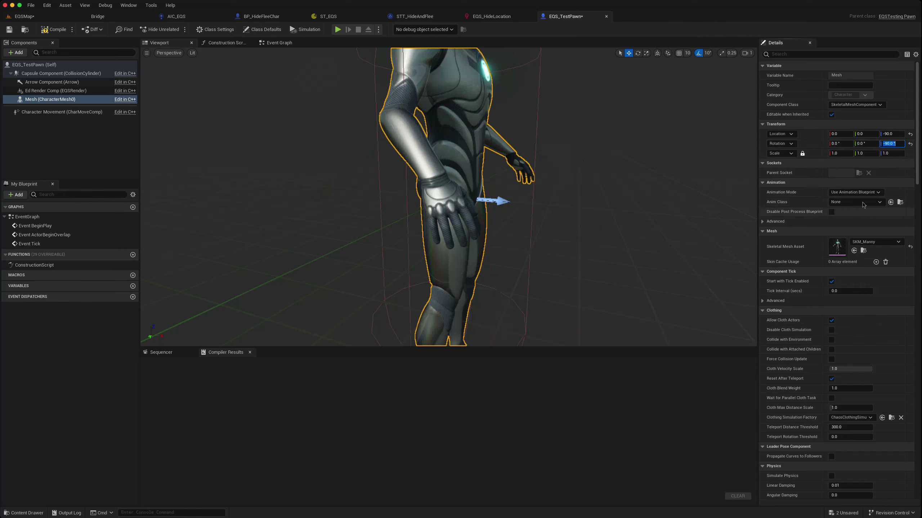
click(856, 229)
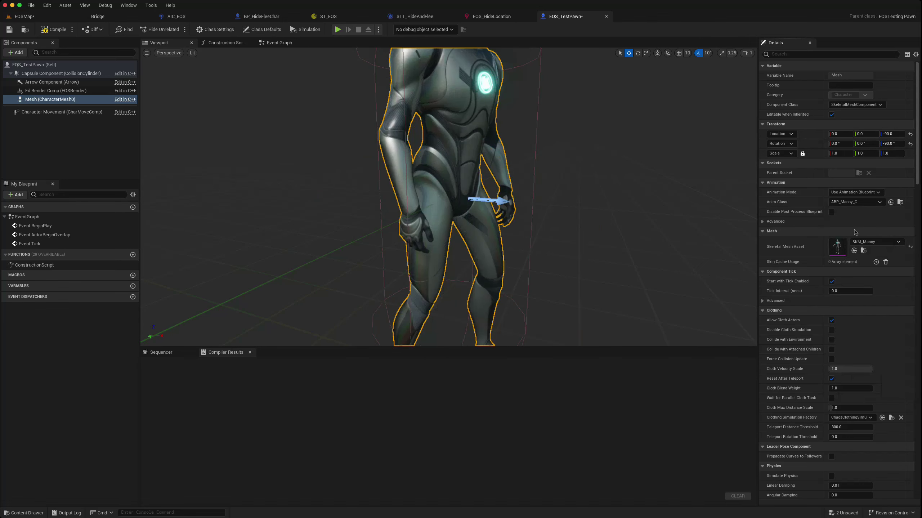
click(10, 29)
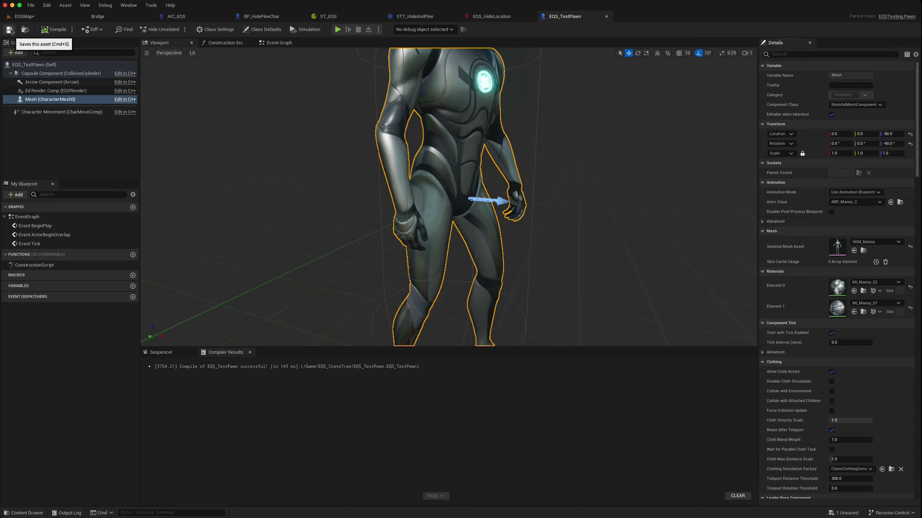
click(606, 17)
Place an EQS_TestPawn in EQSMap on the open floor in front of the large central block.
click(21, 16)
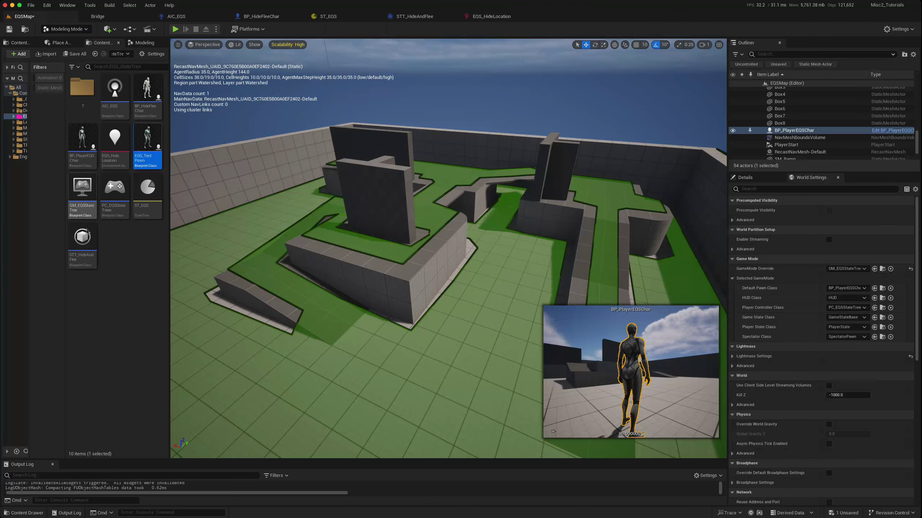
drag(143, 149, 418, 343)
key(ctrl+z)
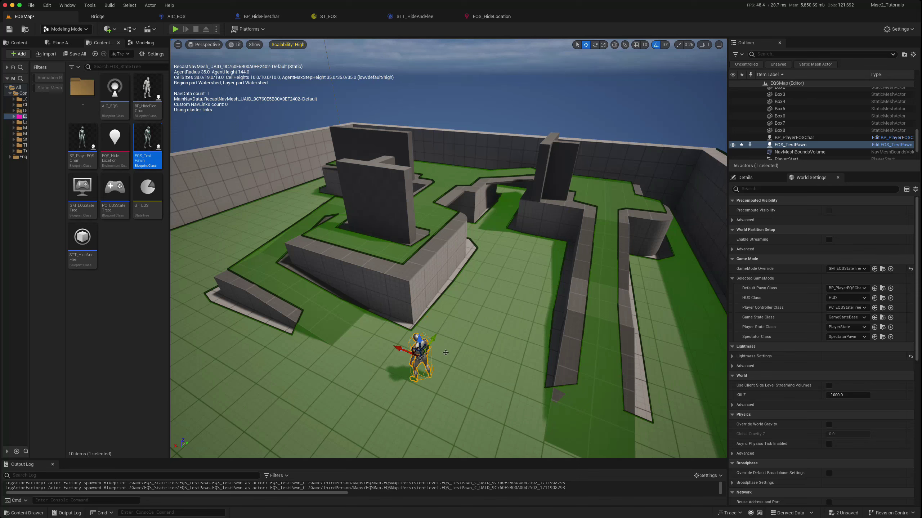
Set the Query Template of the placed EQS_TestPawn to EQS_HideLocation.
click(746, 177)
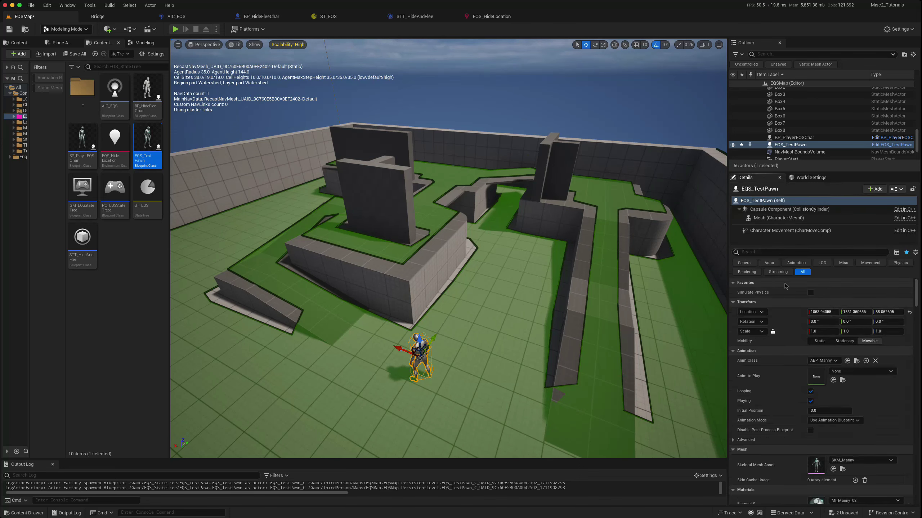
scroll(802, 365, down, 5)
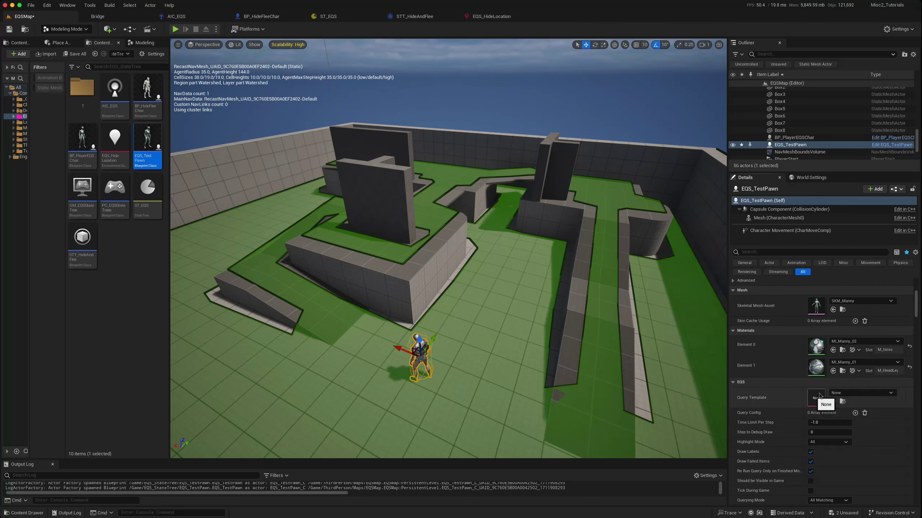
click(851, 393)
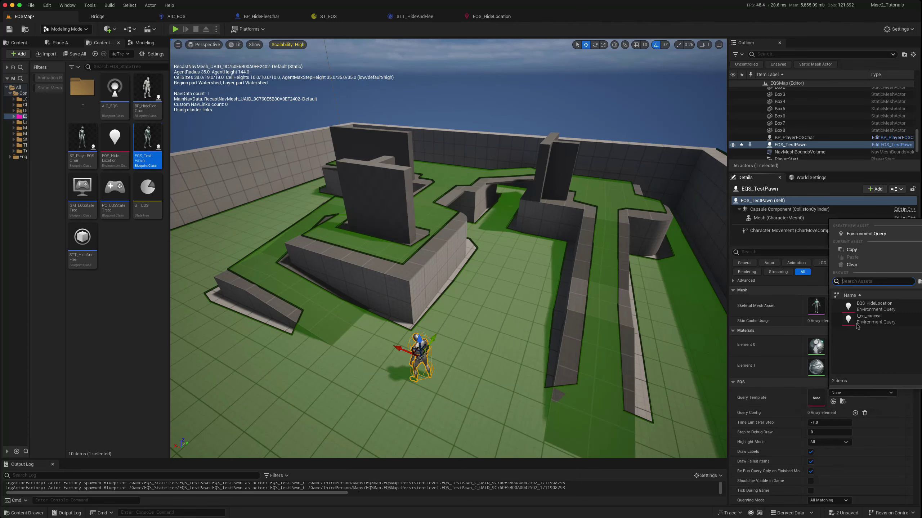
click(852, 308)
Examine the query points generated around EQS_TestPawn across the level and compare them with the PathingGrid generator in EQS_HideLocation.
drag(508, 377, 503, 349)
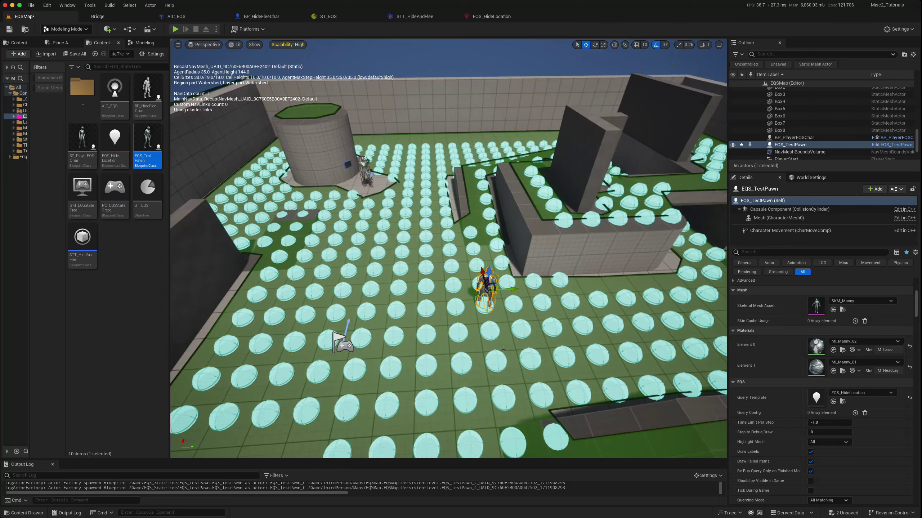
drag(648, 359, 559, 354)
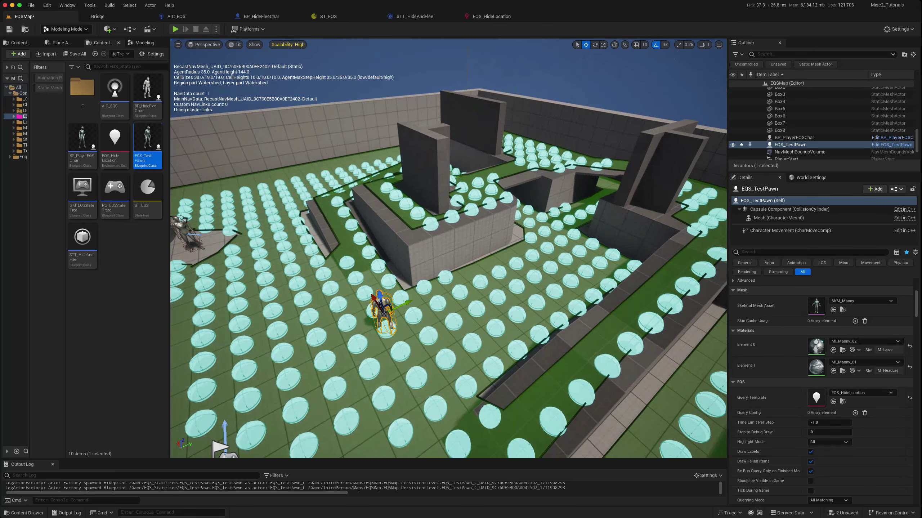
drag(531, 289, 287, 73)
drag(302, 177, 490, 290)
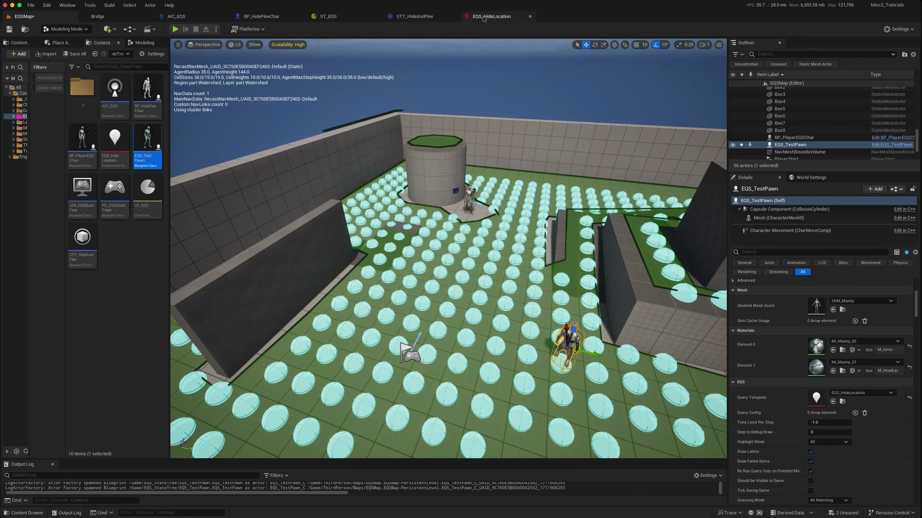
click(492, 16)
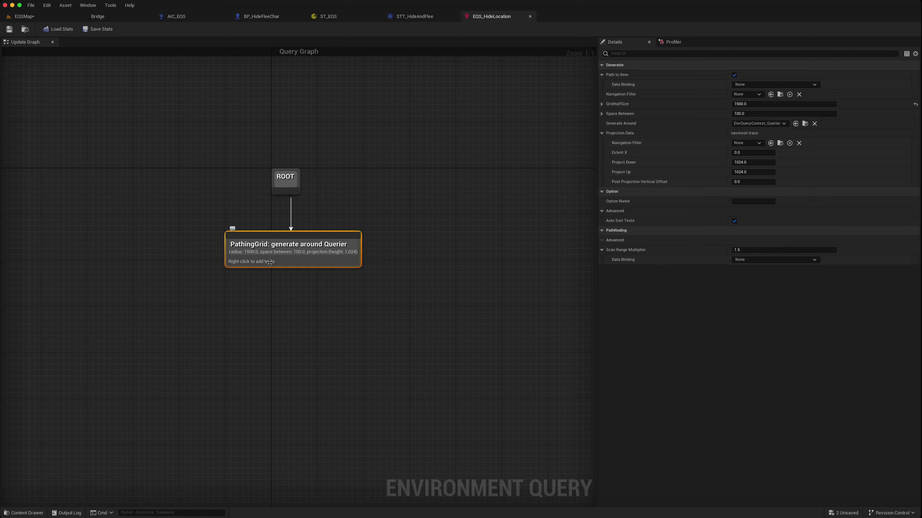
click(42, 18)
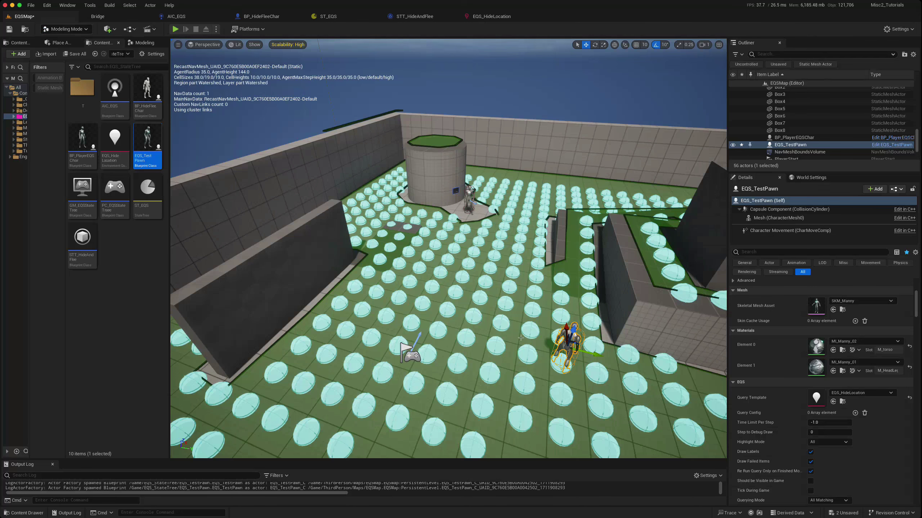
right_drag(522, 338, 522, 337)
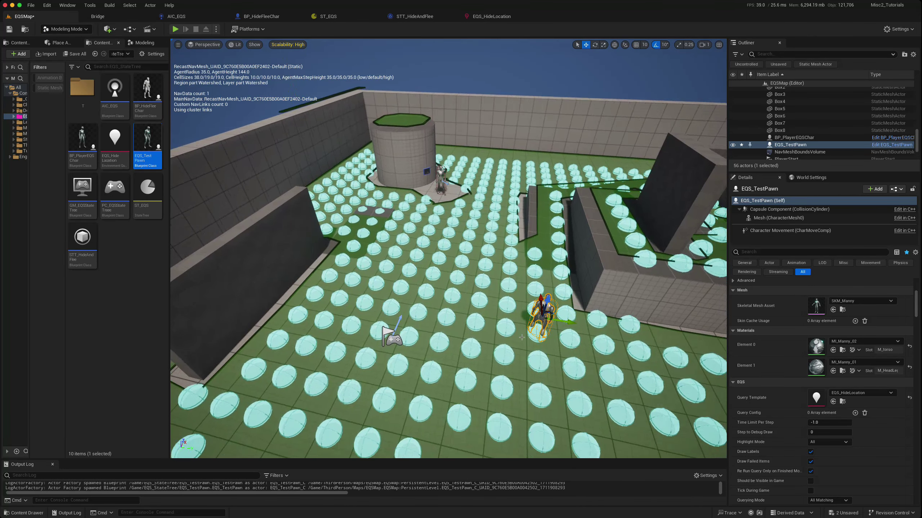
right_drag(501, 260, 500, 259)
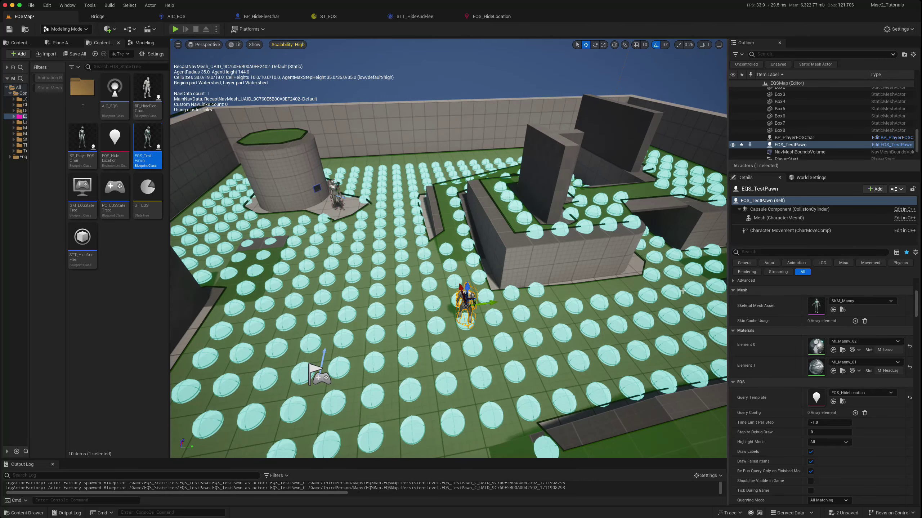
right_drag(645, 258, 645, 258)
right_drag(454, 260, 454, 260)
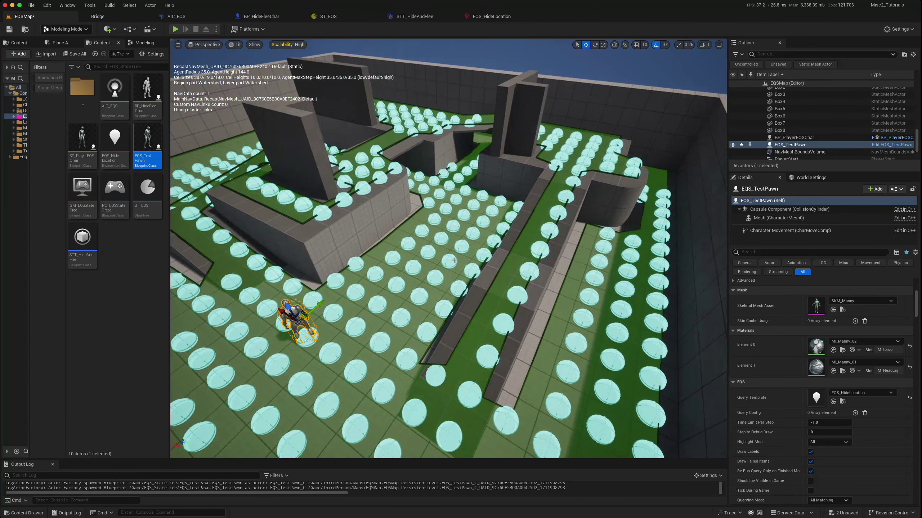
right_drag(402, 271, 382, 236)
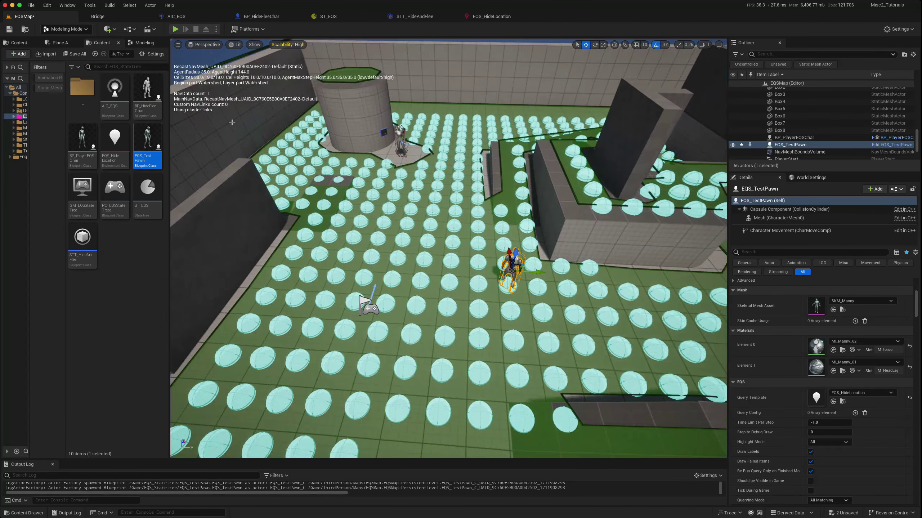
Add a Pathfinding Batch test to the PathingGrid generator in EQS_HideLocation.
click(479, 19)
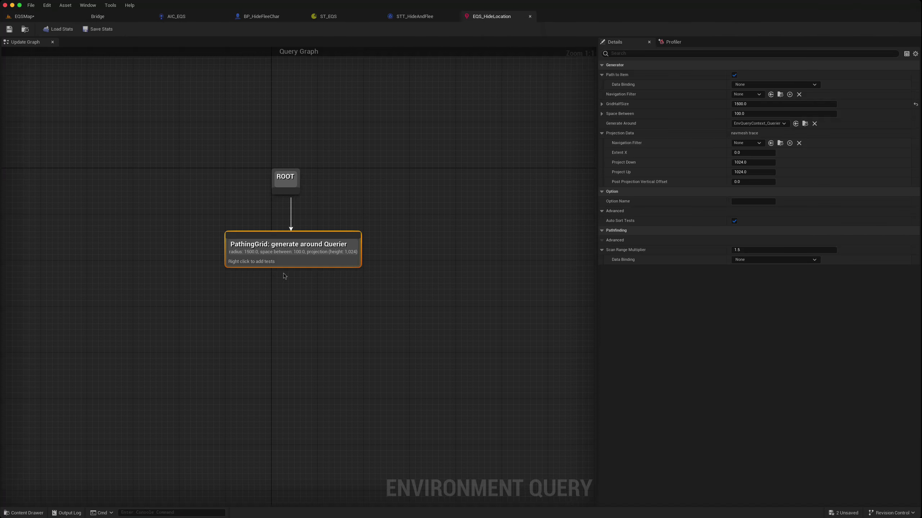
right_click(273, 262)
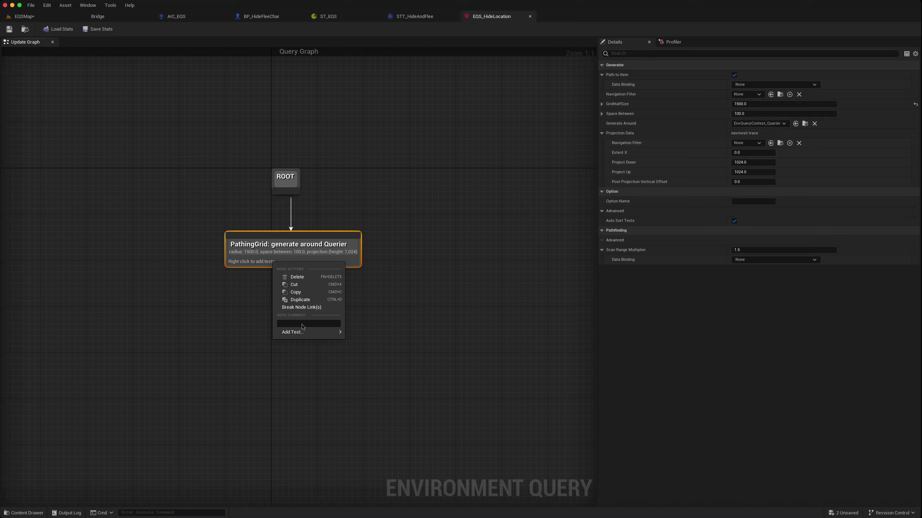
mouse_move(304, 331)
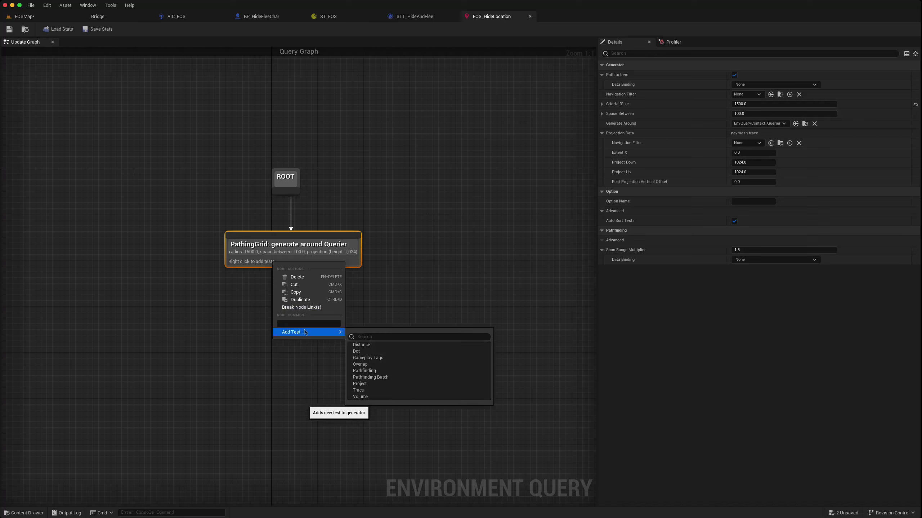
click(370, 377)
drag(276, 279, 278, 268)
scroll(323, 264, down, 1)
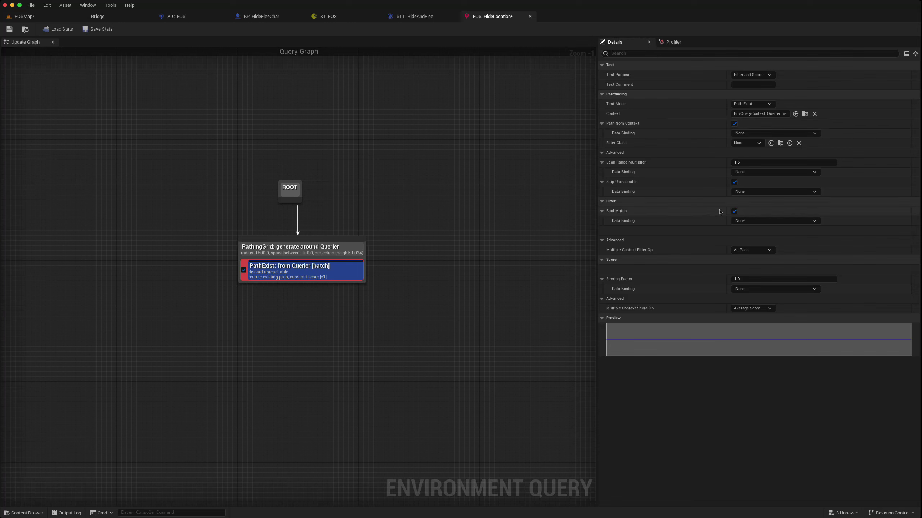
Set the PathExist test's Test Purpose to Filter Only, save EQS_HideLocation and check the query points in EQSMap.
click(769, 75)
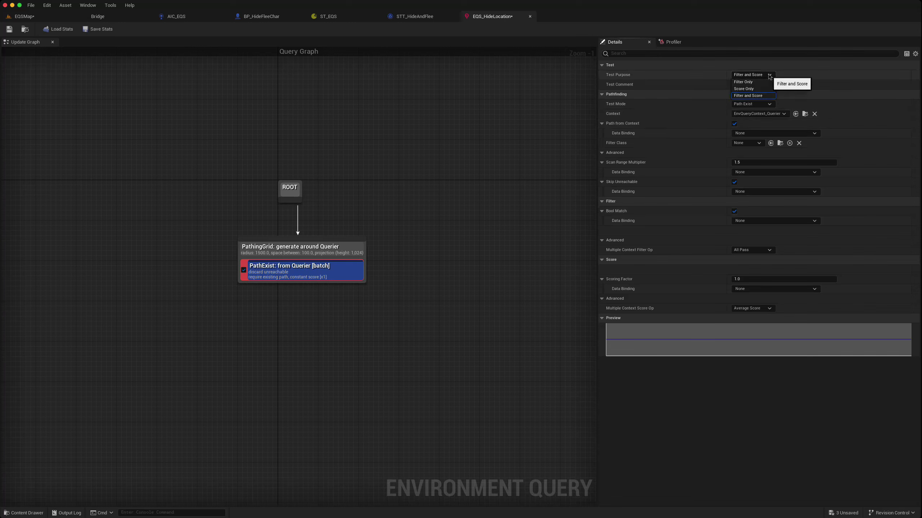
click(744, 82)
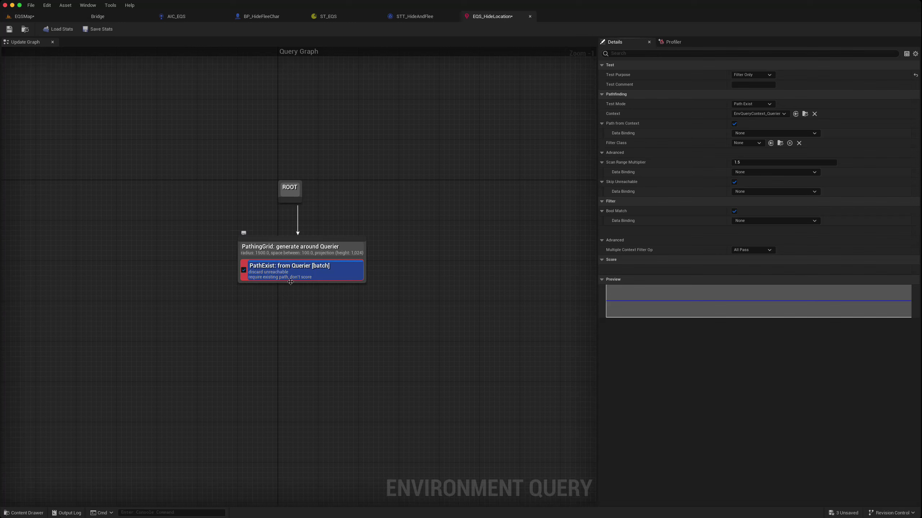
click(9, 29)
click(29, 20)
right_drag(426, 289, 425, 287)
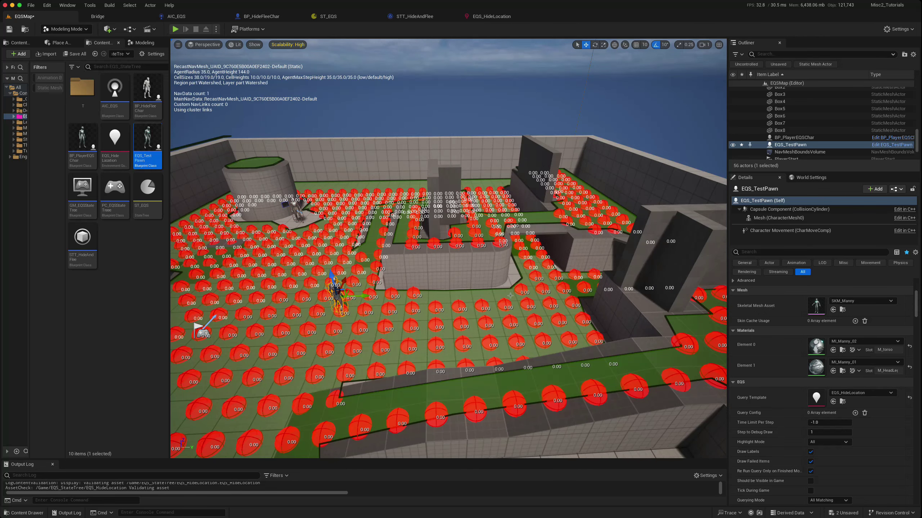
click(492, 16)
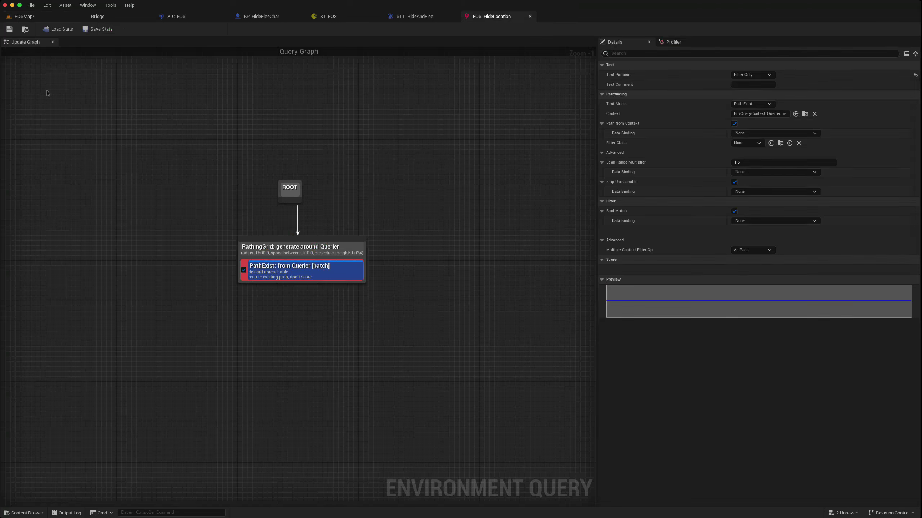
click(25, 16)
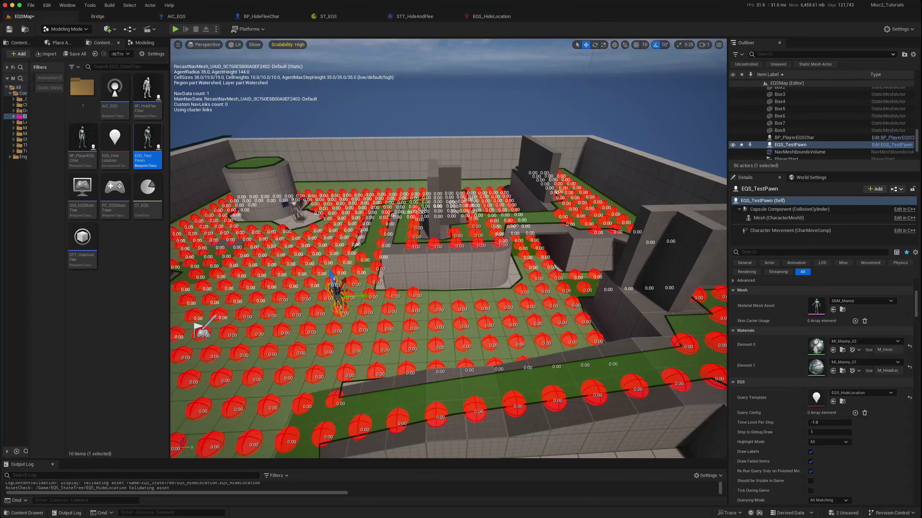
Add a Trace test to the PathingGrid generator in EQS_HideLocation.
right_drag(274, 244, 273, 244)
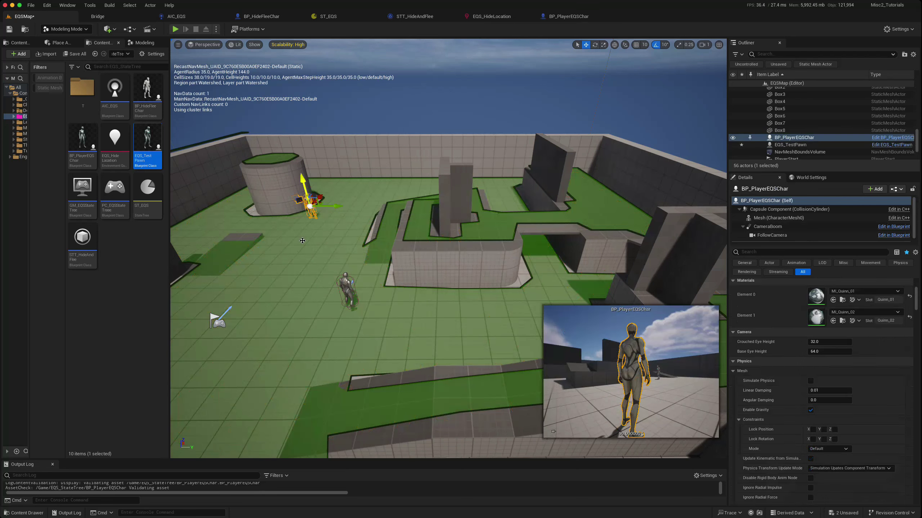
scroll(303, 241, up, 2)
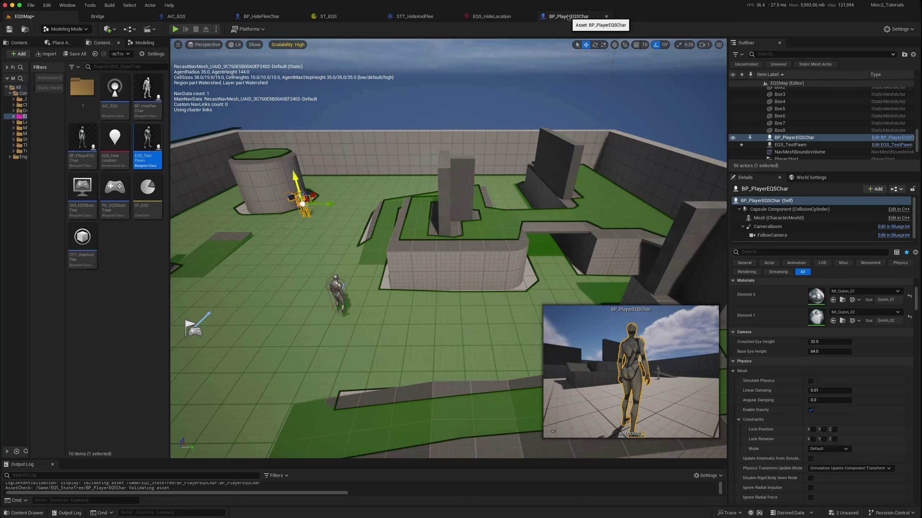
click(492, 17)
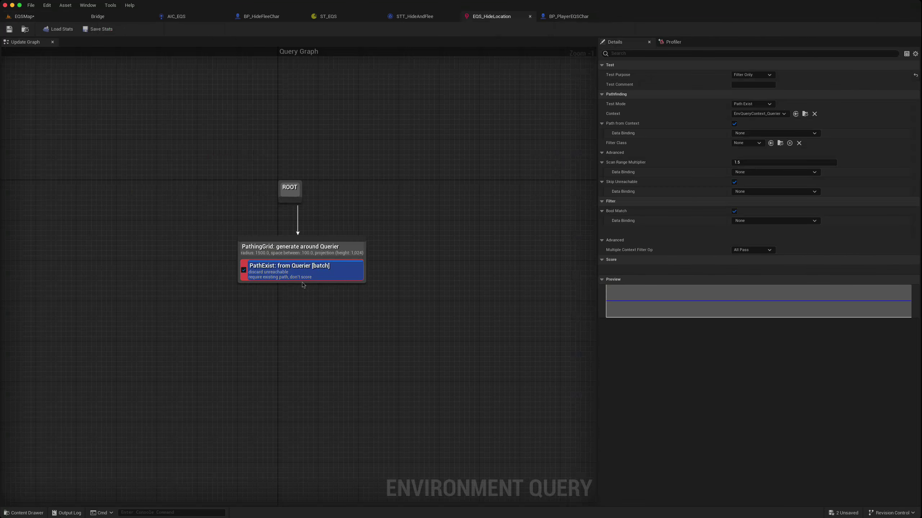
right_click(296, 251)
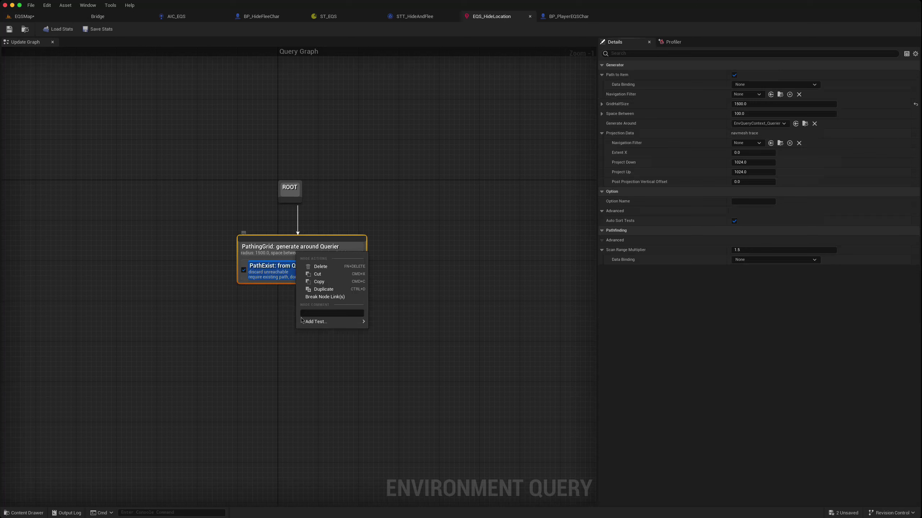
mouse_move(301, 321)
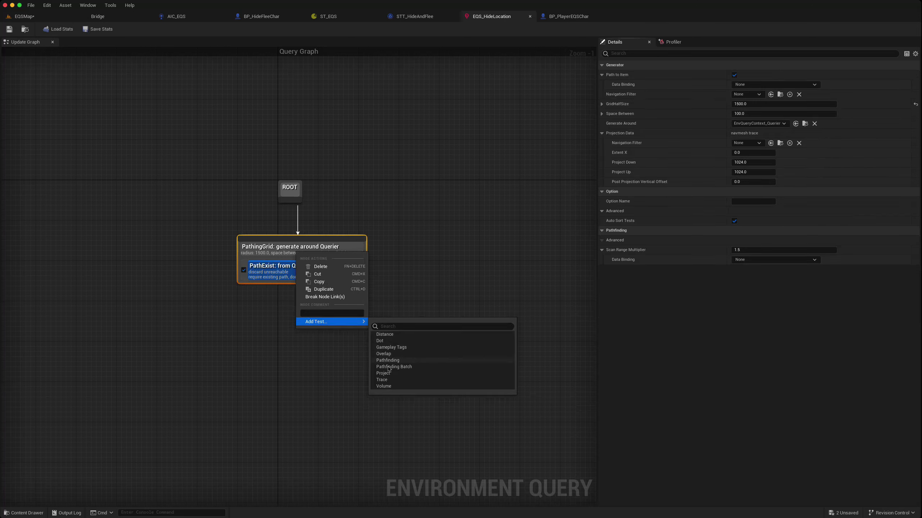
click(382, 379)
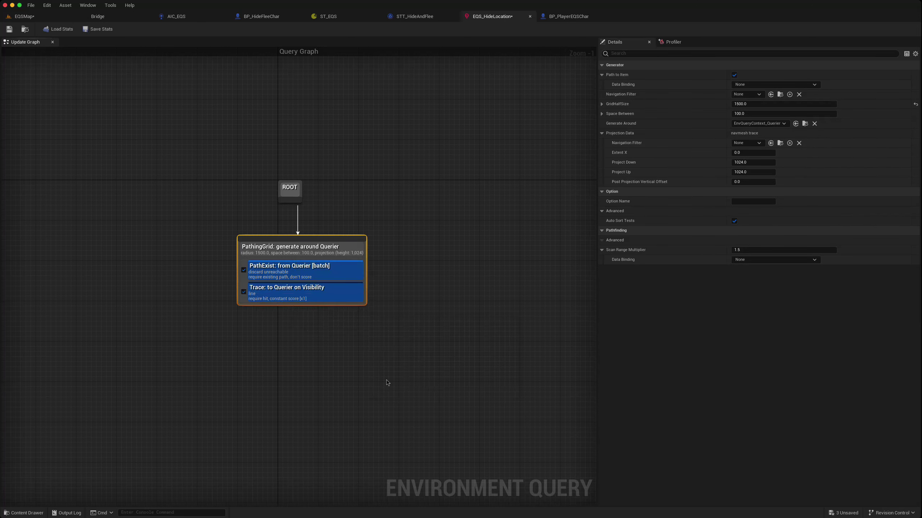
Set the Trace test's Test Purpose to Filter Only.
click(305, 298)
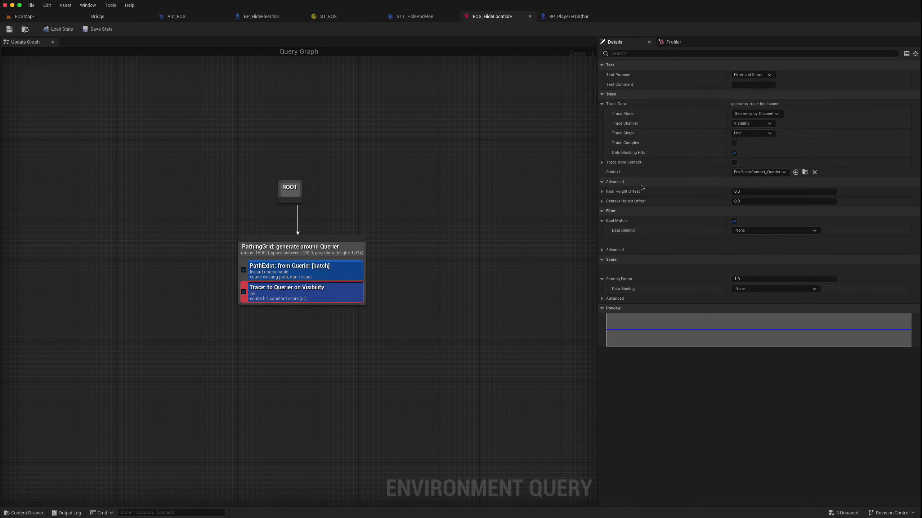
click(769, 74)
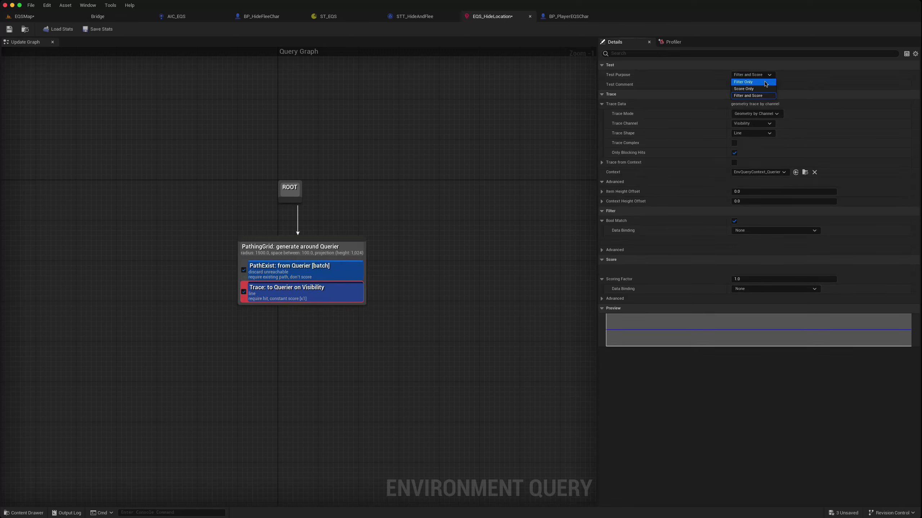
click(755, 83)
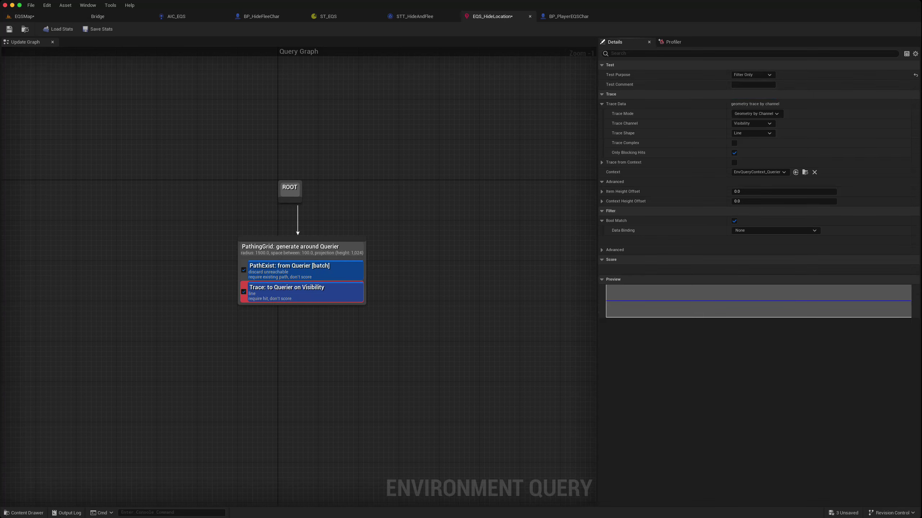
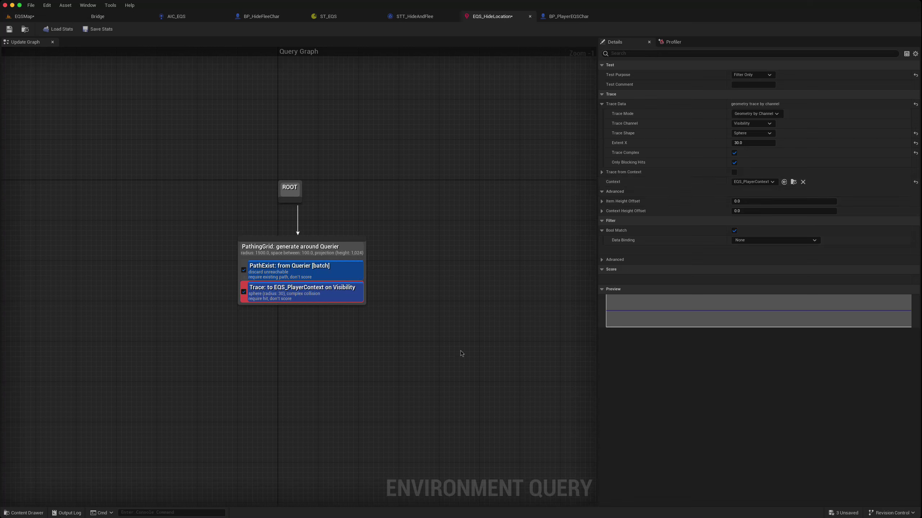
Save EQS_HideLocation and inspect the query points around EQS_TestPawn in EQSMap.
click(8, 29)
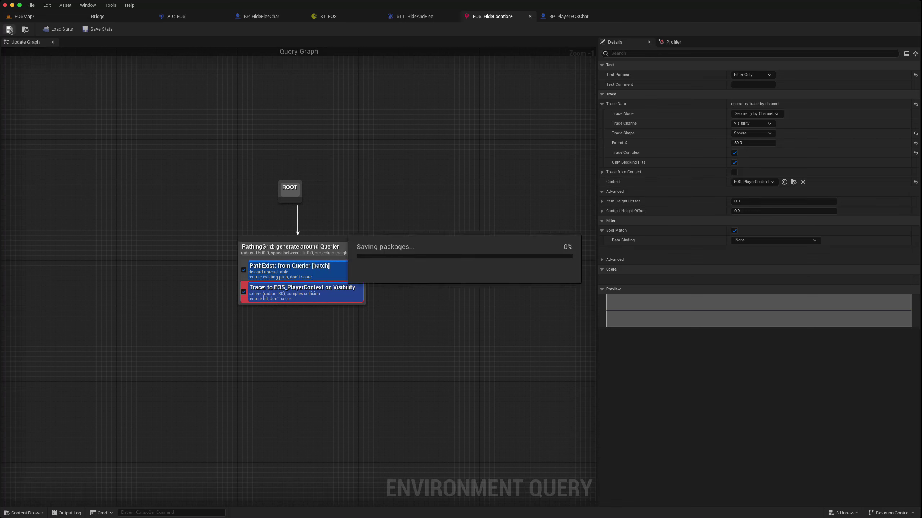
click(23, 17)
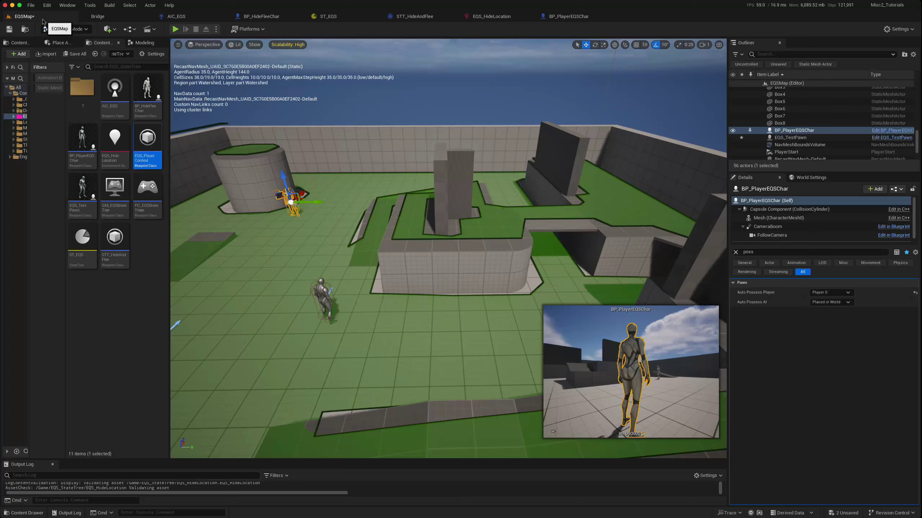
click(322, 296)
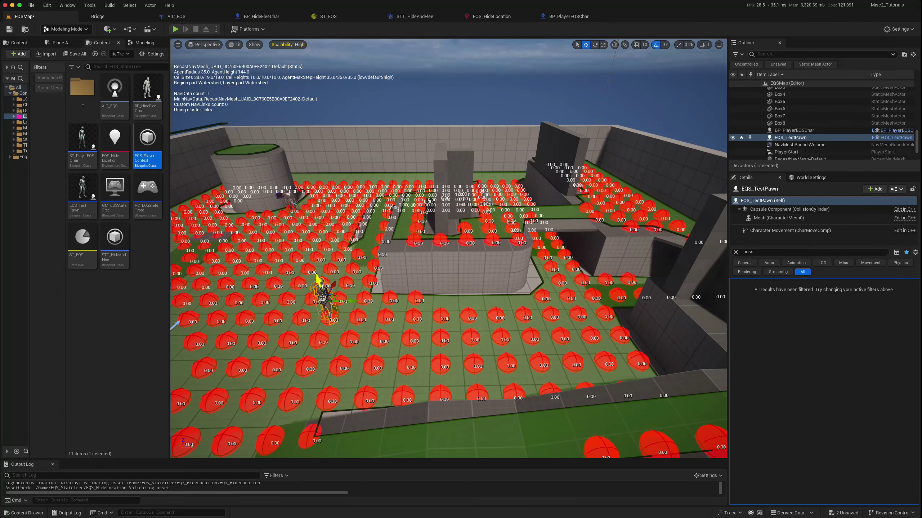
scroll(322, 297, up, 3)
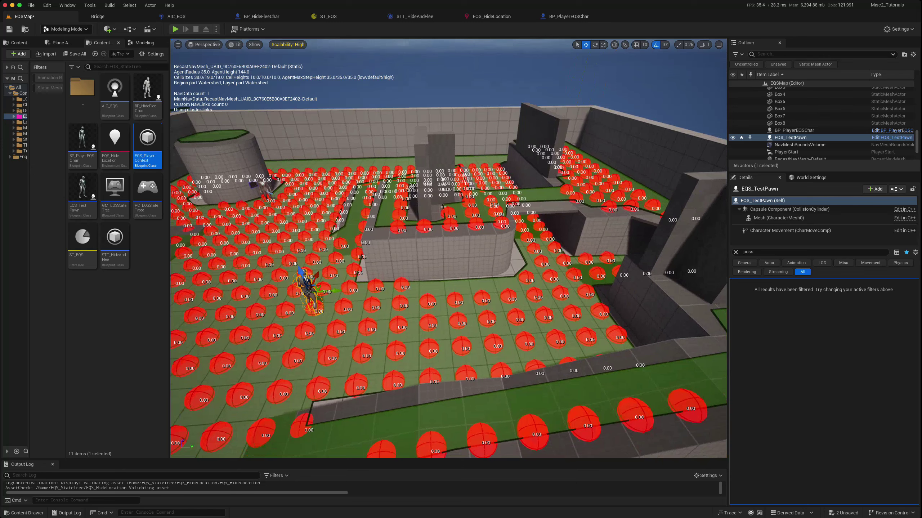
right_drag(512, 298, 472, 300)
click(9, 30)
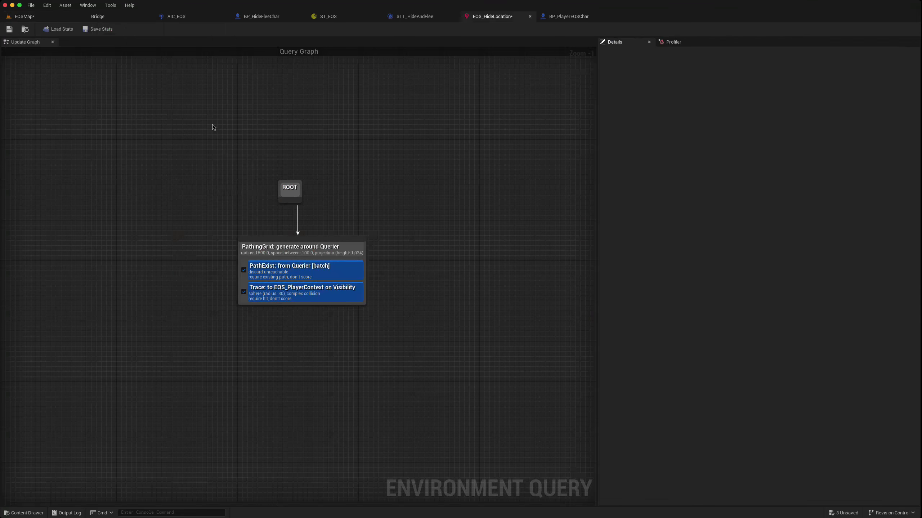
Set the Trace test's Test Purpose to Score Only, save EQS_HideLocation and check the query points in EQSMap.
click(317, 295)
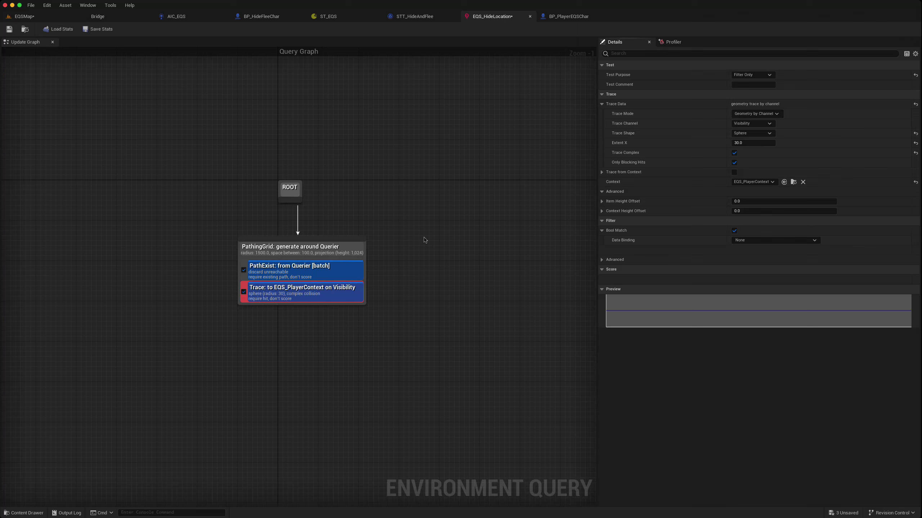
click(753, 75)
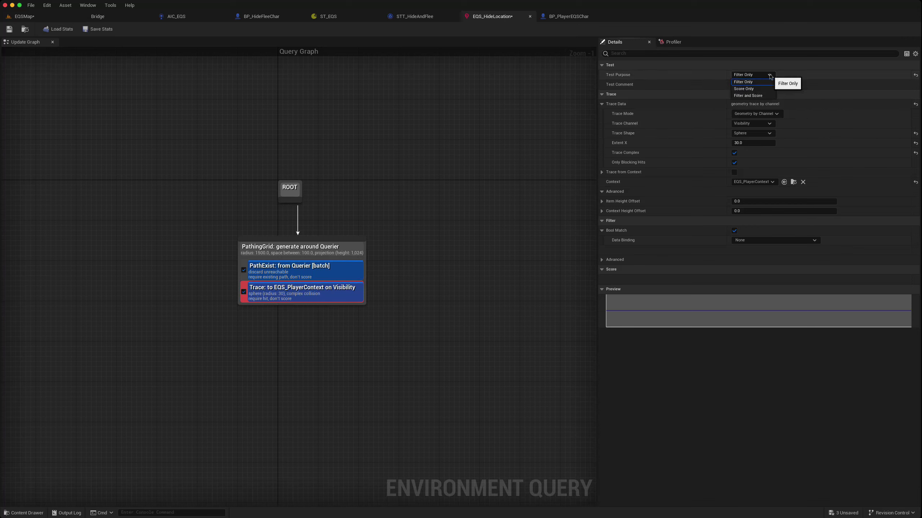
click(763, 88)
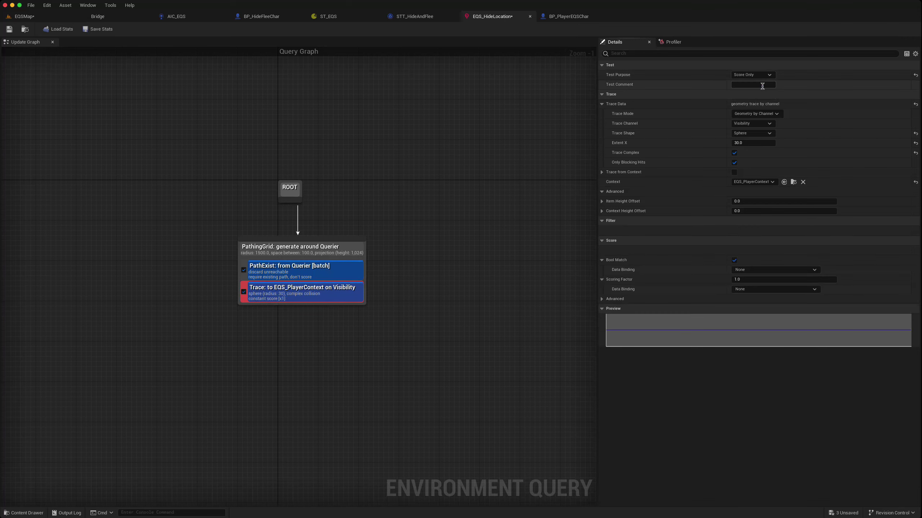
click(10, 30)
click(24, 17)
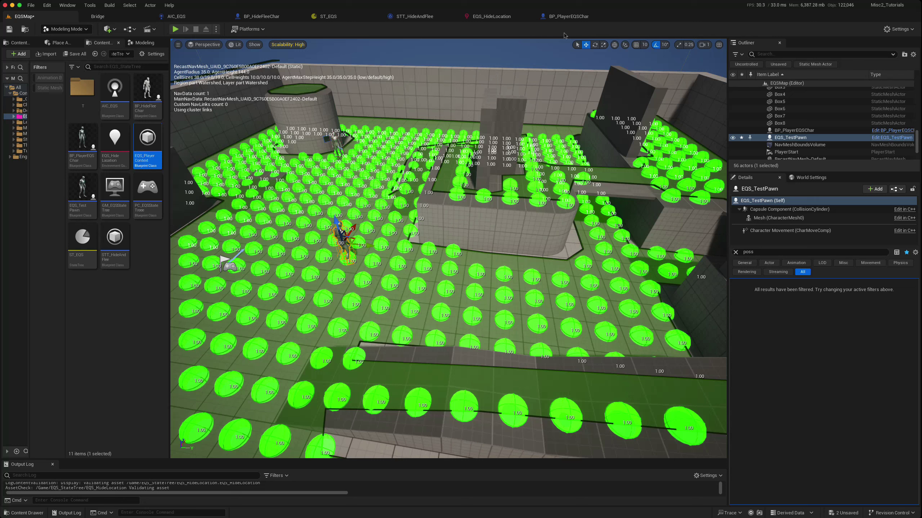
Change the Trace test's Item Height Offset, save EQS_HideLocation and return to EQSMap.
click(482, 18)
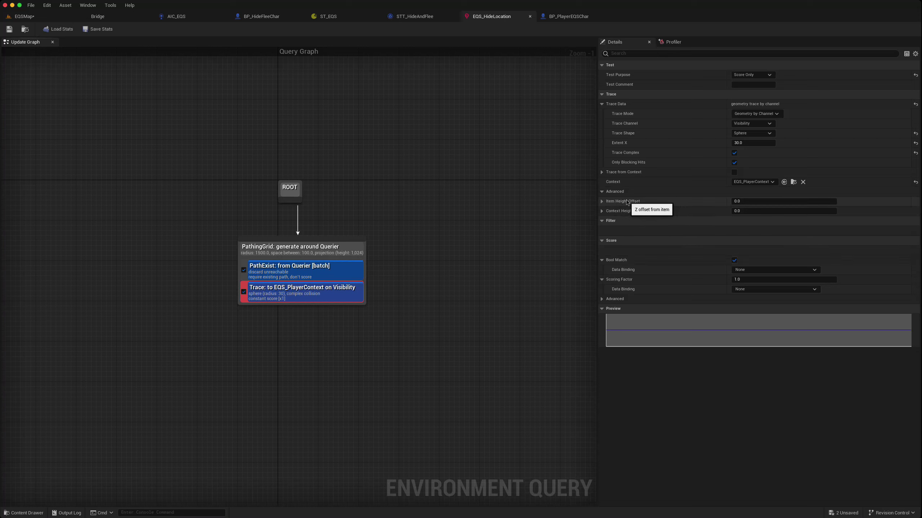
click(744, 201)
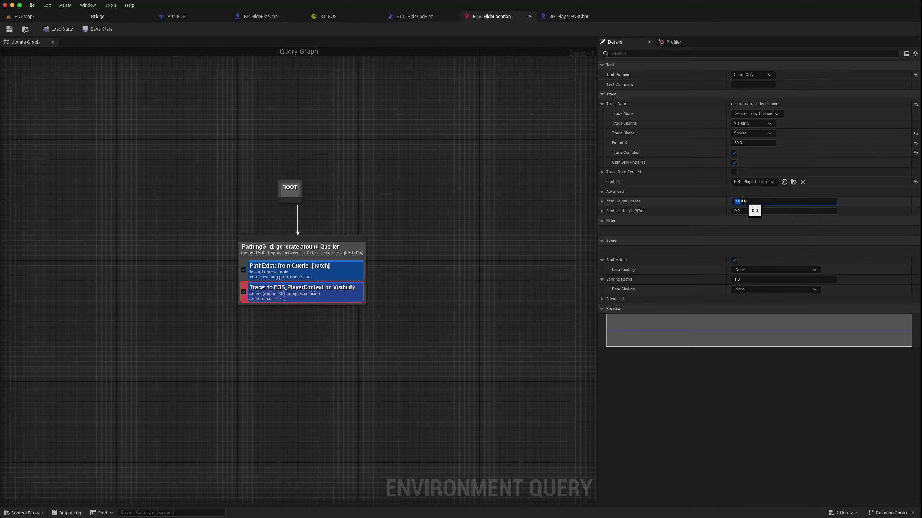
key(Return)
click(9, 29)
click(36, 17)
Inspect the scored query points across the level and move EQS_TestPawn sideways to the near corner of the curved central platform.
right_drag(318, 238, 359, 289)
key(w)
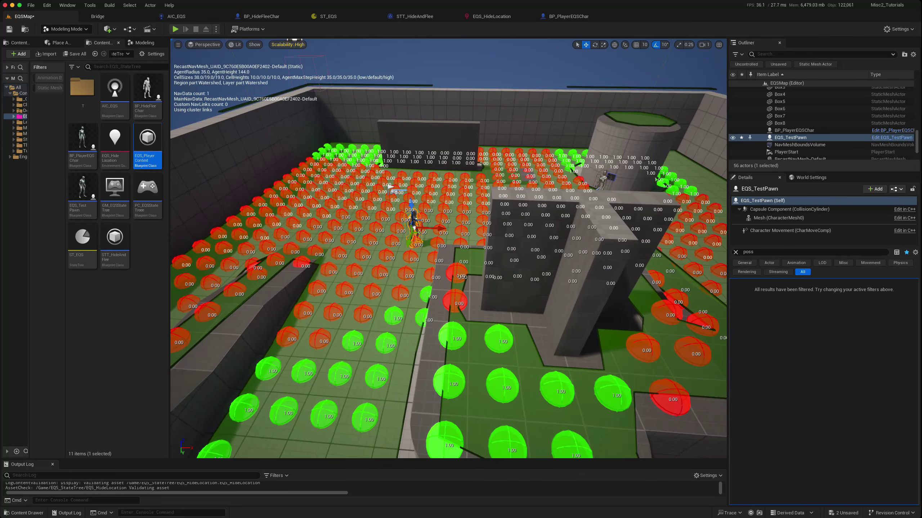
right_drag(593, 232, 594, 232)
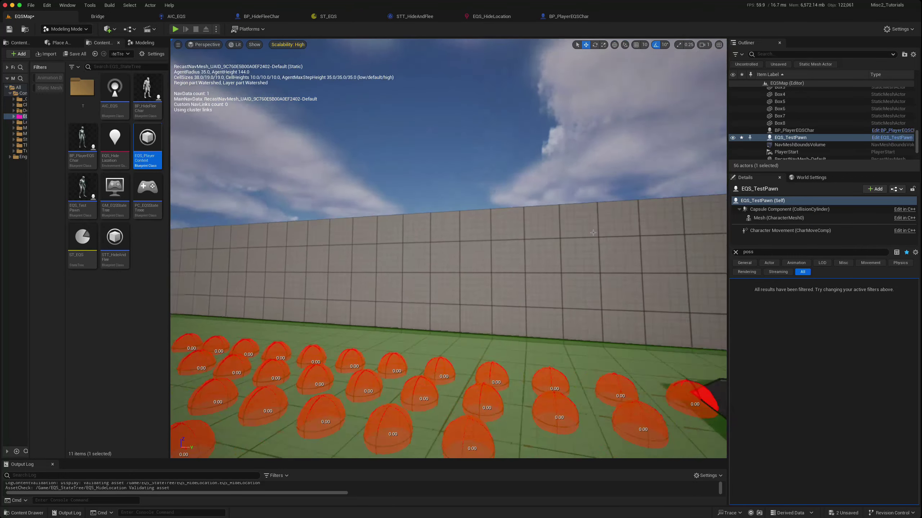
key(w)
right_drag(593, 232, 593, 233)
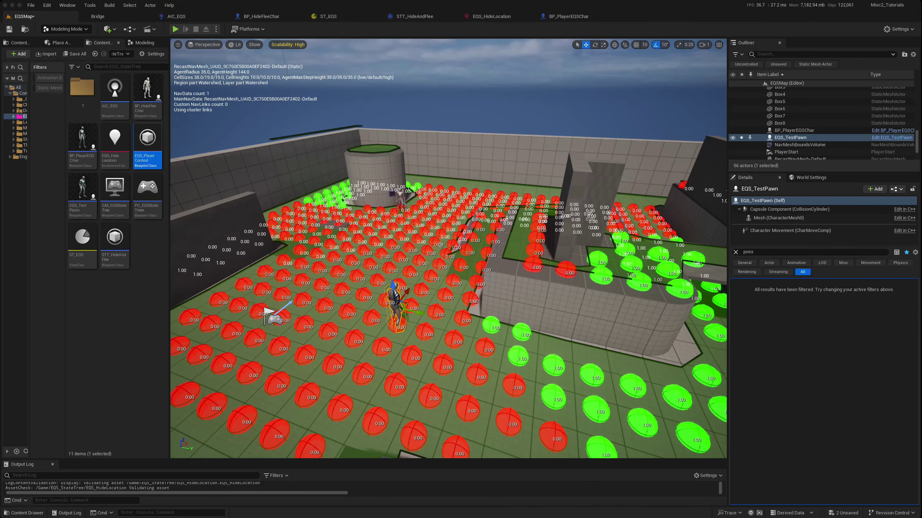
drag(417, 313, 558, 339)
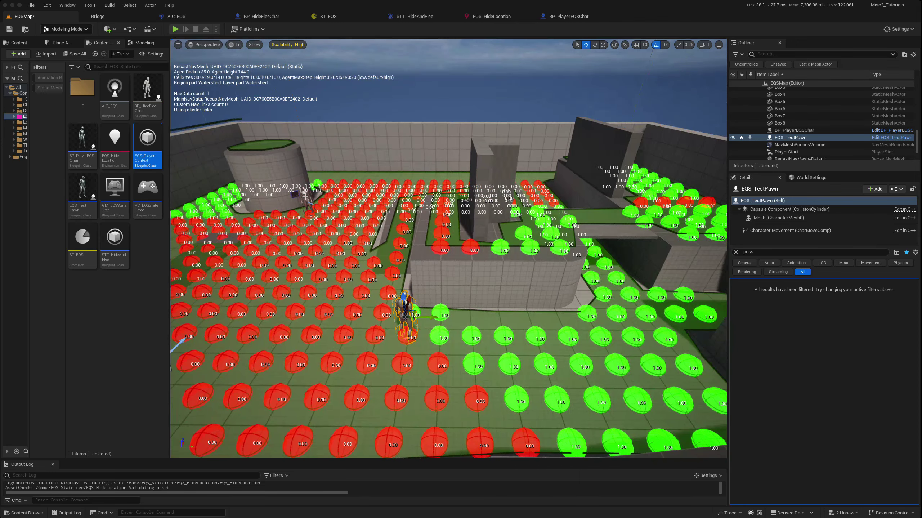
Move BP_PlayerEQSChar from the cylinder to the open floor near the PlayerStart and check EQS_TestPawn's query points.
click(306, 197)
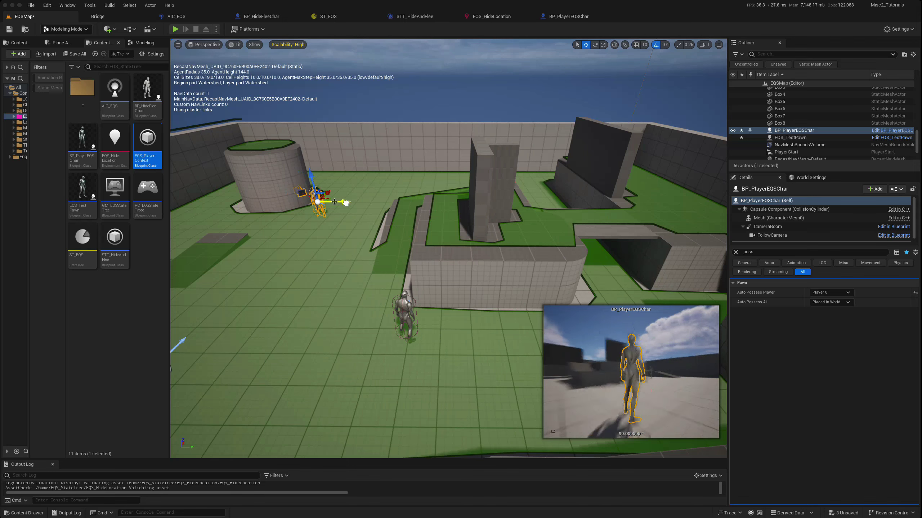
drag(335, 202, 341, 310)
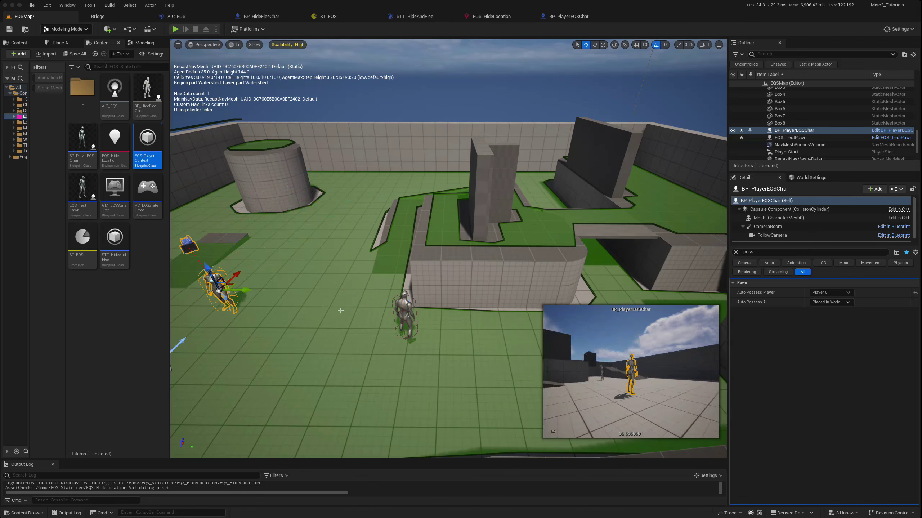
click(402, 307)
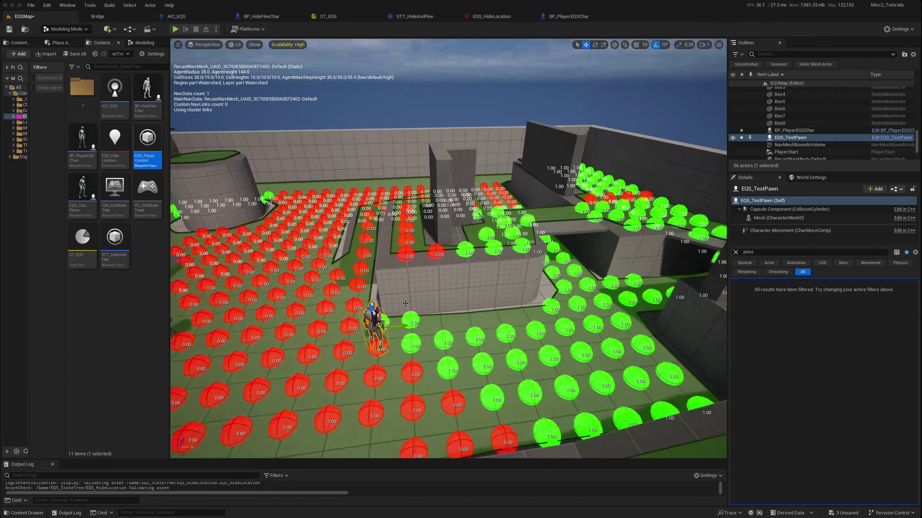
right_drag(405, 303, 405, 304)
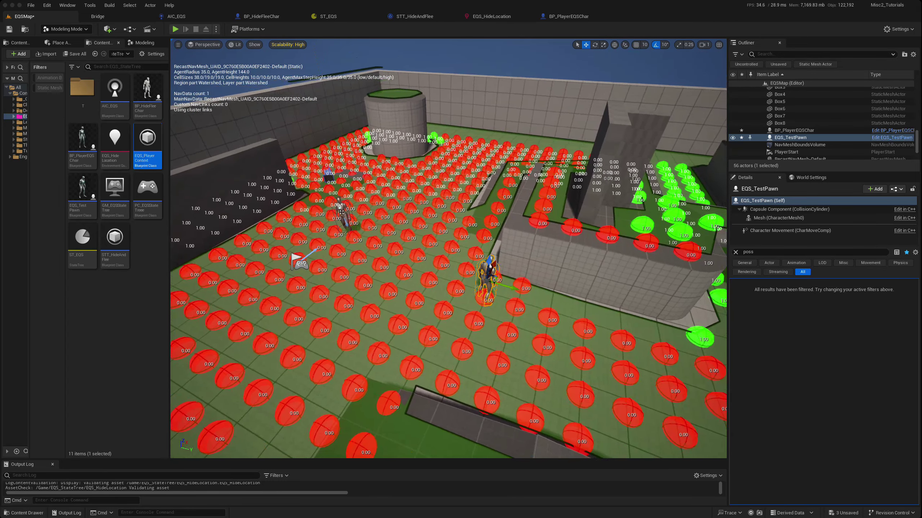
Move BP_PlayerEQSChar right beside EQS_TestPawn and compare the query point scores around them.
click(346, 216)
drag(370, 223, 458, 291)
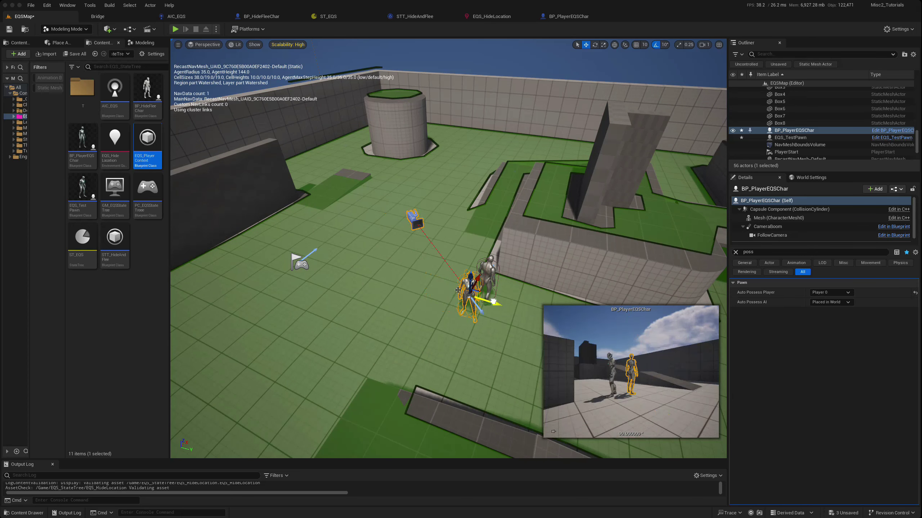
click(488, 277)
right_drag(494, 272, 567, 210)
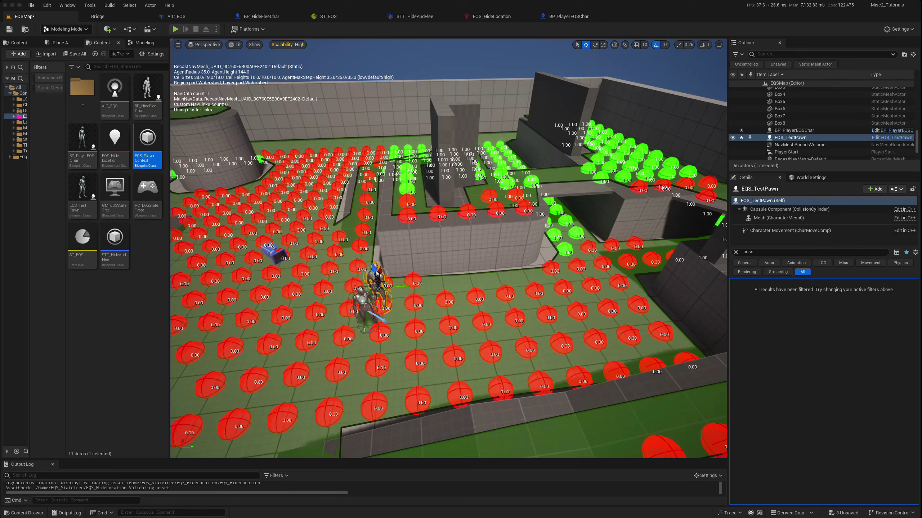
right_drag(584, 237, 636, 235)
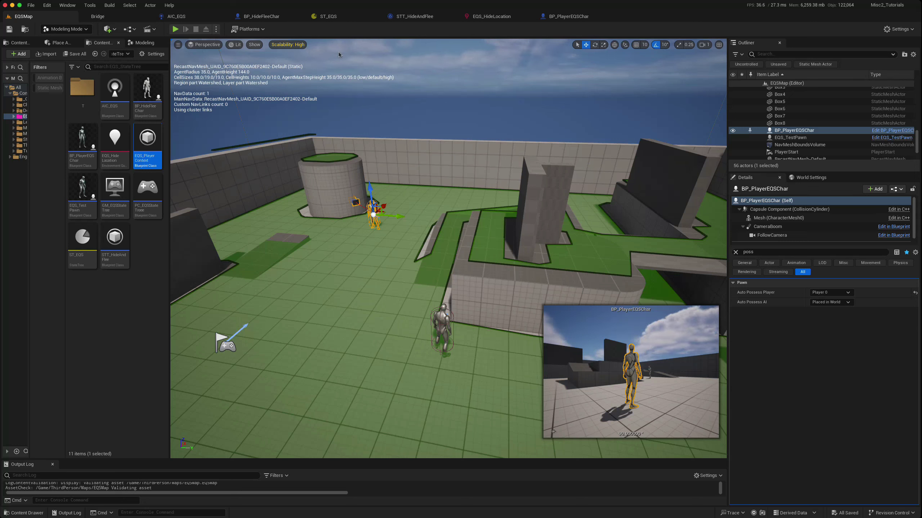
Review the task types available for the HideTask state in ST_EQS, including the AI actions, and compile the state tree.
click(339, 17)
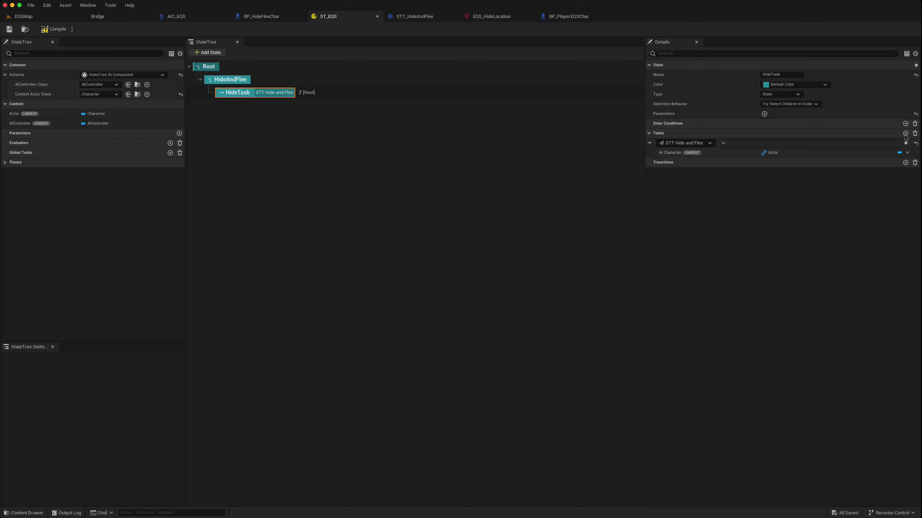
click(701, 143)
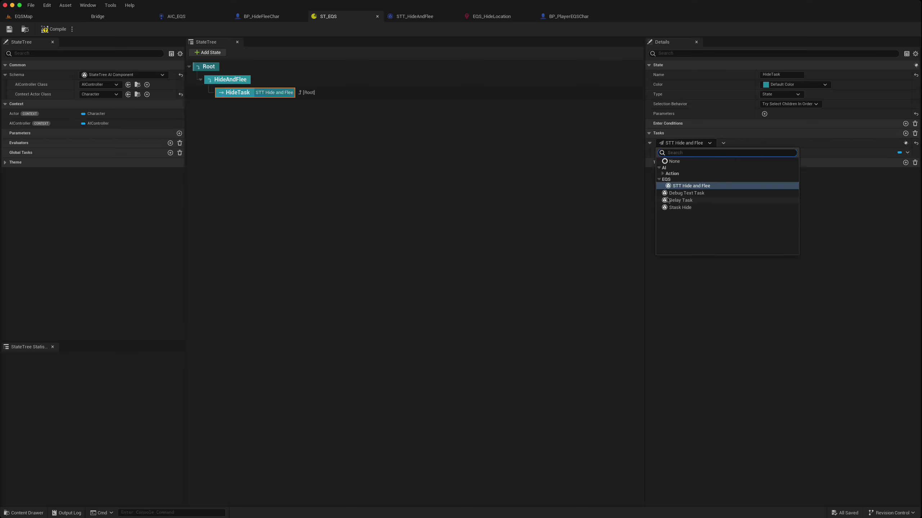
click(663, 174)
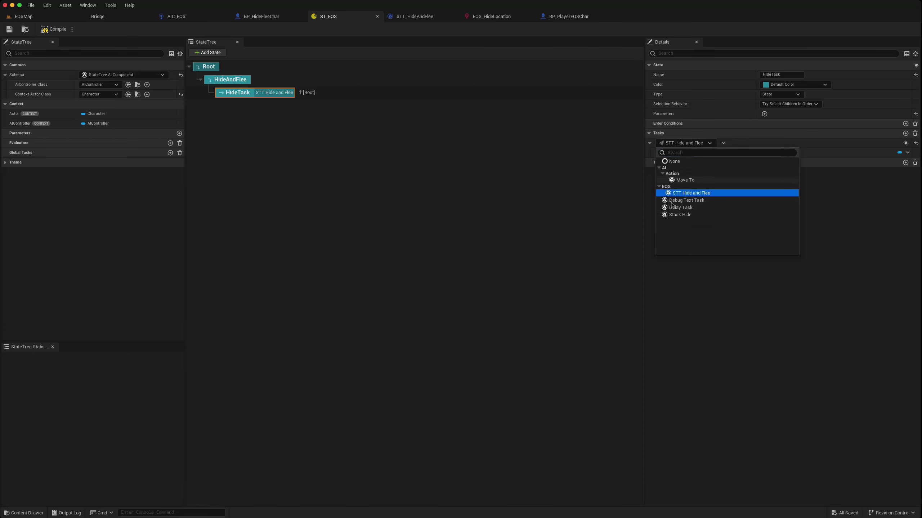
click(428, 188)
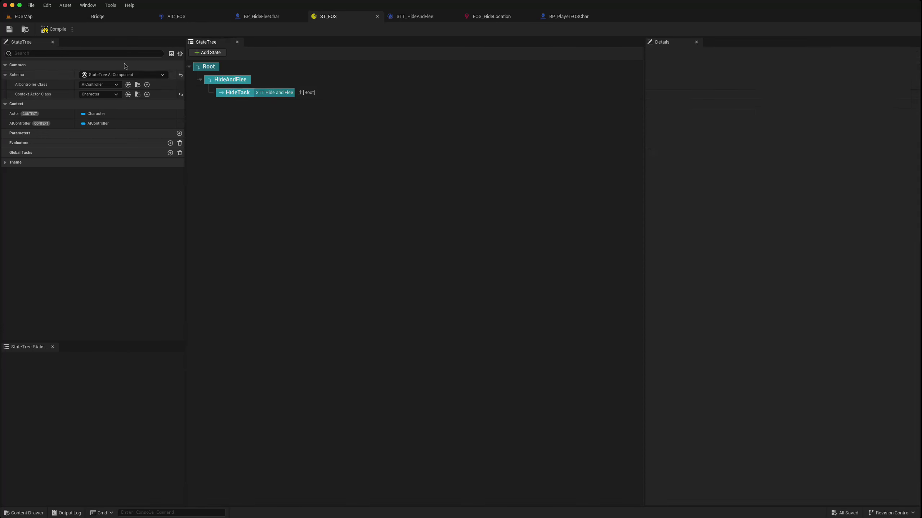
click(54, 29)
Create a Behavior Tree asset with the default name among EQSMap's project assets and open it.
click(24, 17)
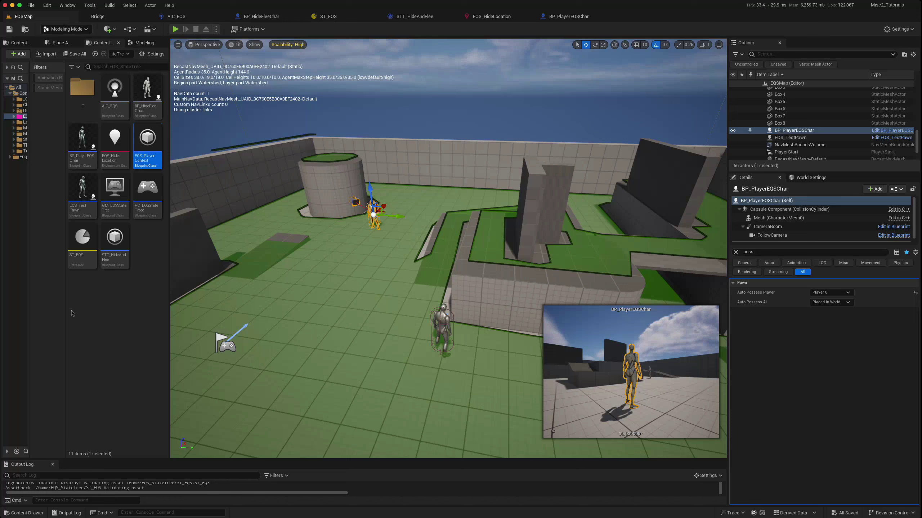
right_click(89, 307)
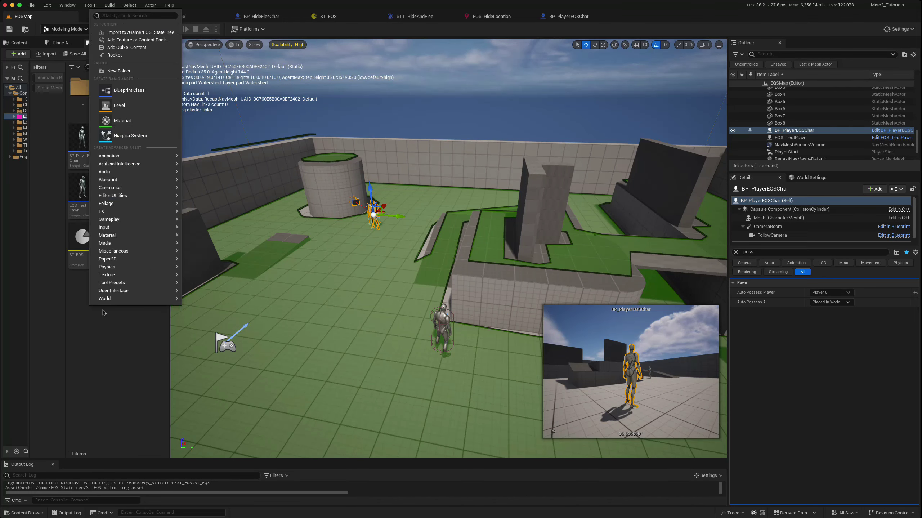
mouse_move(119, 165)
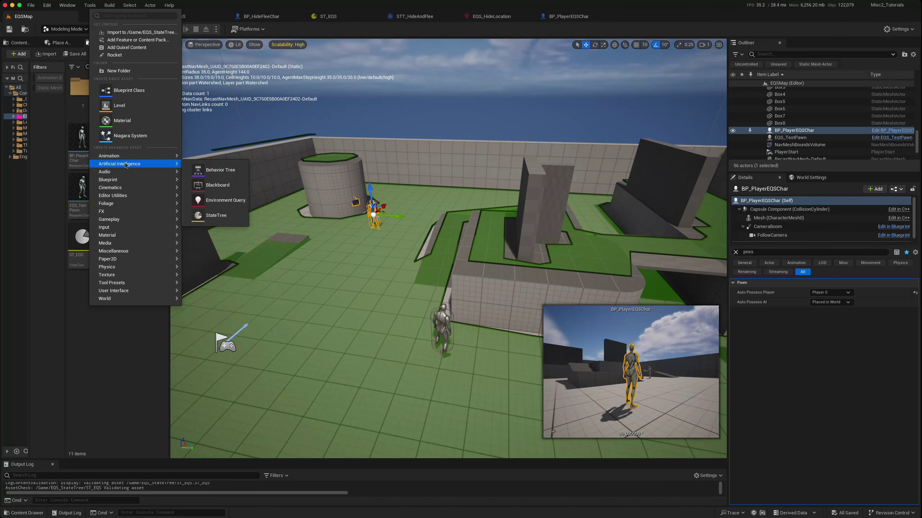
click(220, 170)
key(Return)
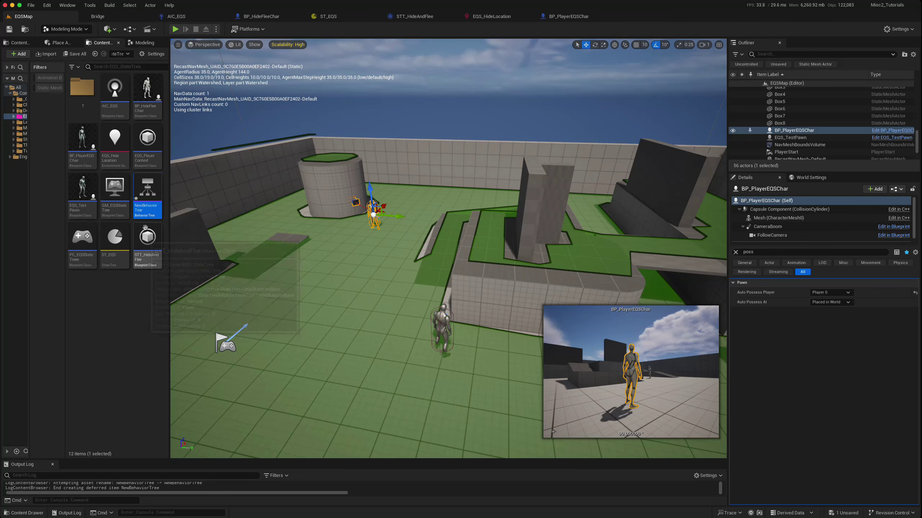
double_click(149, 204)
Add a Selector under the root with a Run EQS Query task using EQS_HideLocation, and check its run mode options.
drag(319, 286, 309, 339)
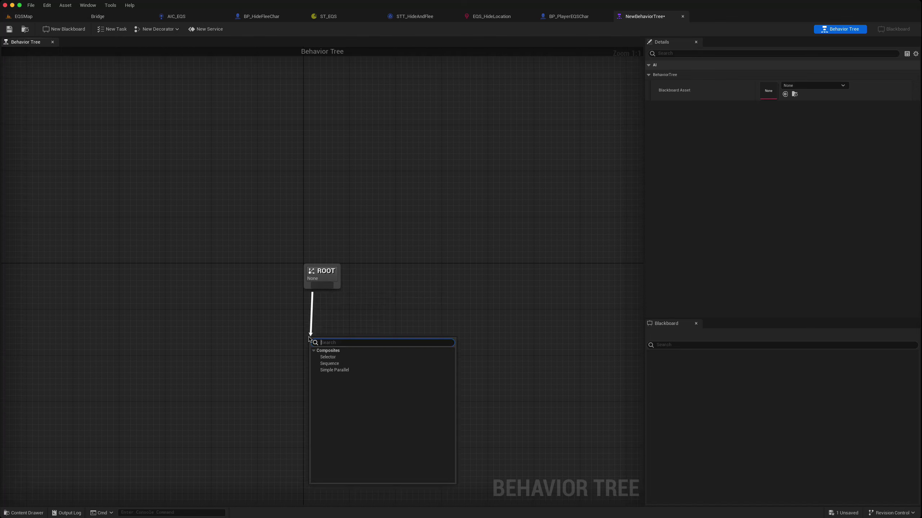
click(328, 357)
drag(320, 362, 315, 402)
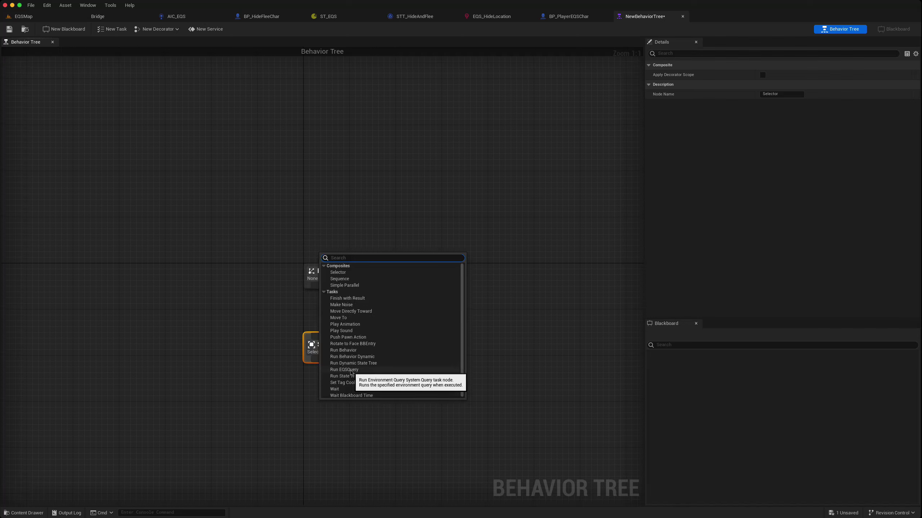
click(341, 370)
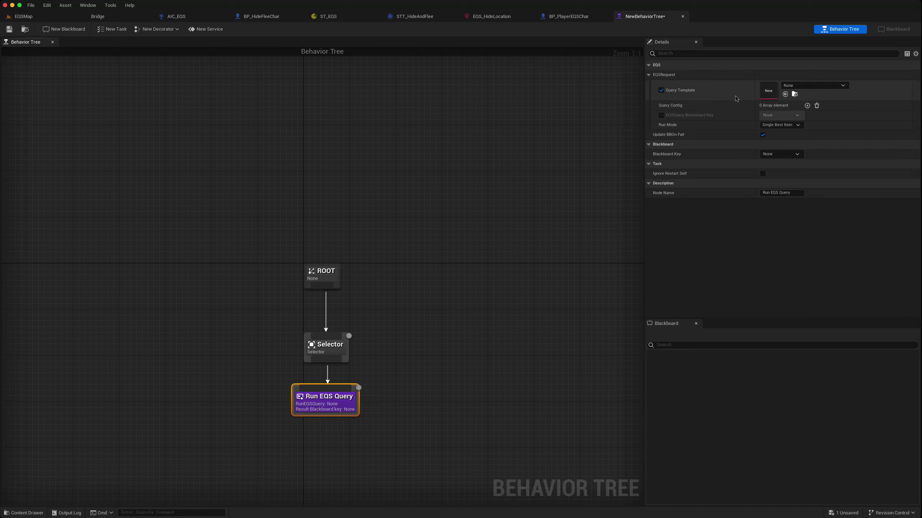
click(838, 89)
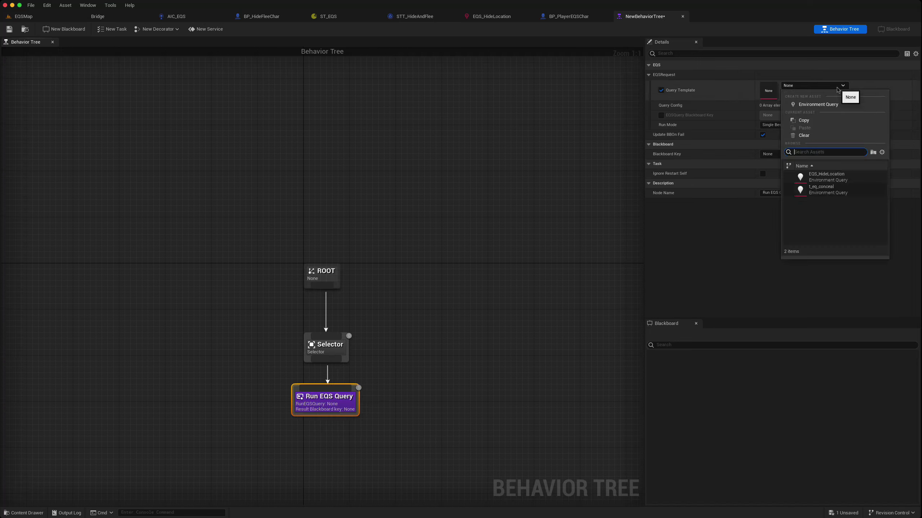
click(819, 177)
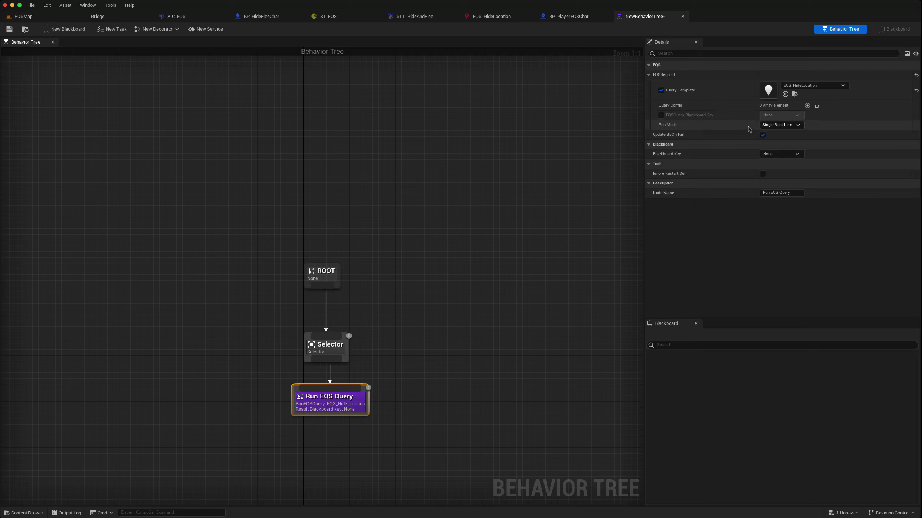
click(793, 125)
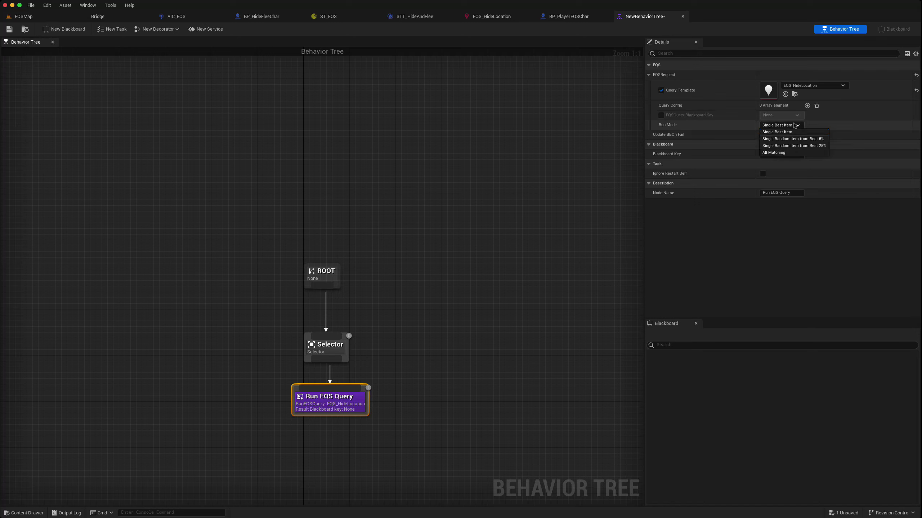
click(793, 125)
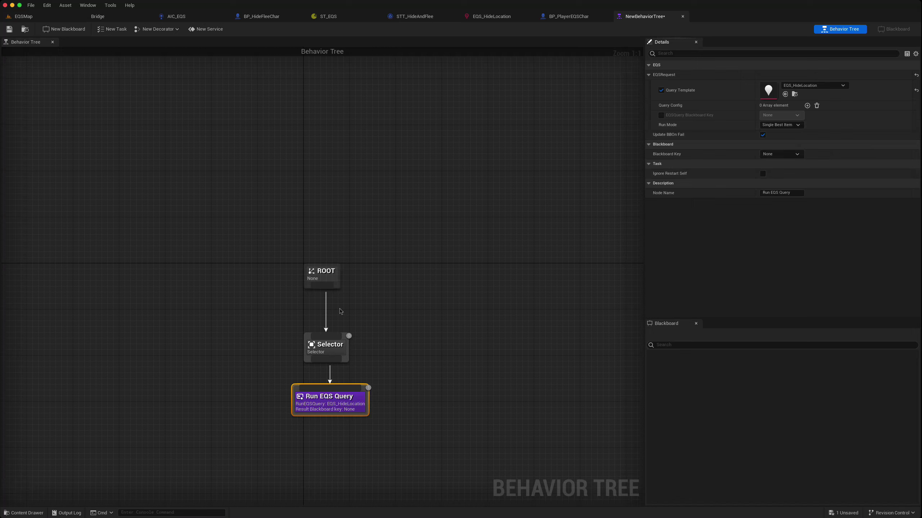
Add a Run State Tree task under the Selector and assign ST_EQS as its state tree.
drag(346, 363, 432, 405)
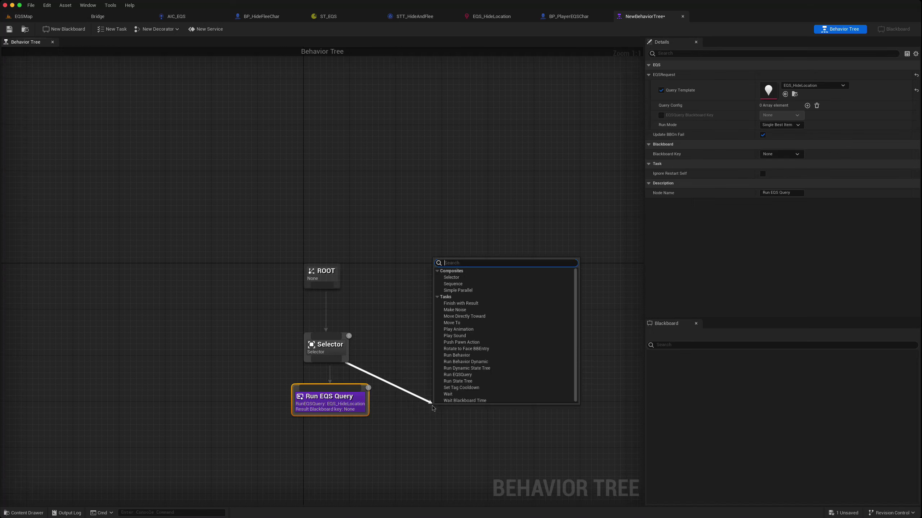
click(464, 381)
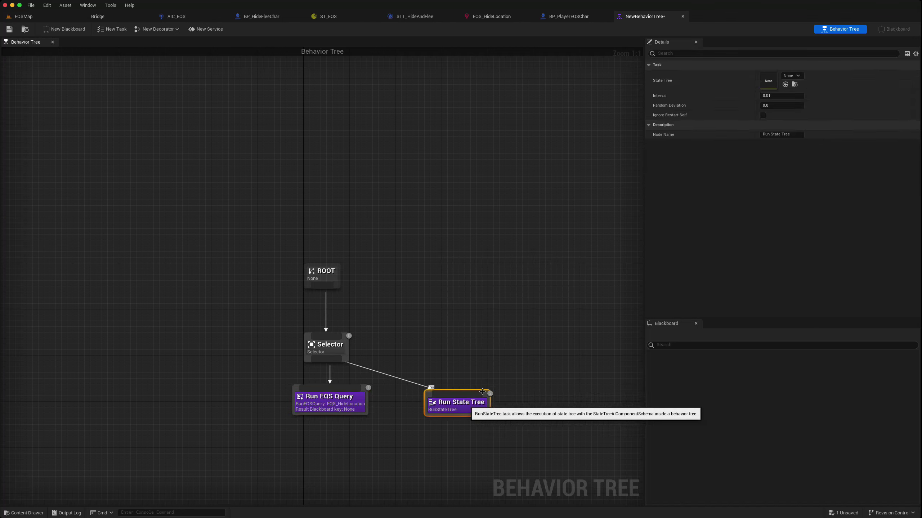
click(798, 76)
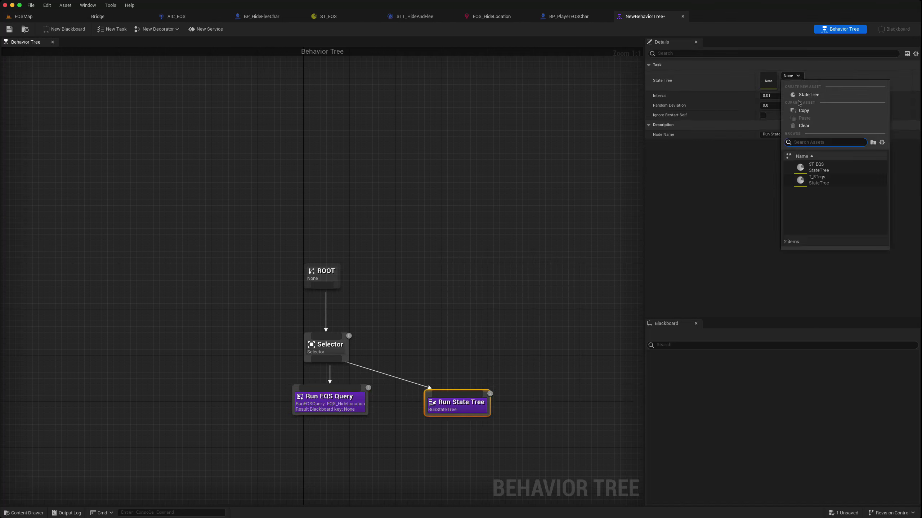
click(816, 167)
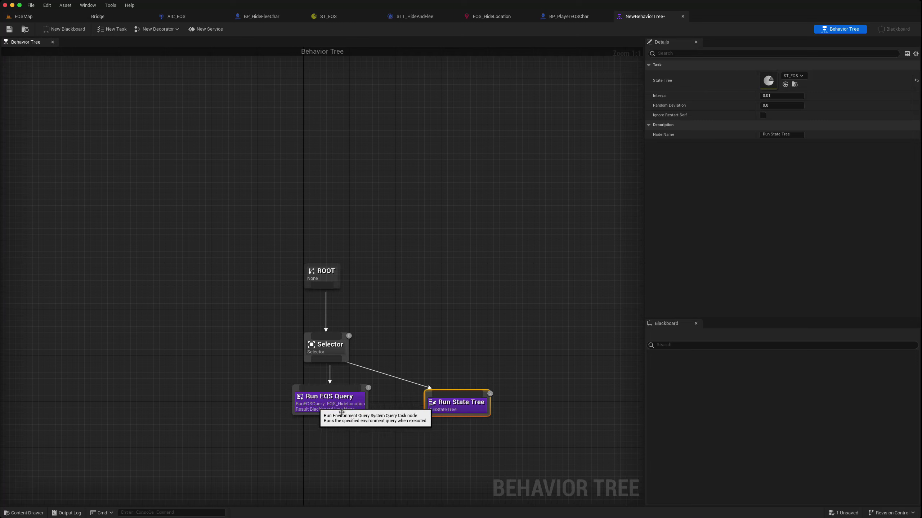
Close the behavior tree and open the event graph of STT_HideAndFlee.
click(683, 17)
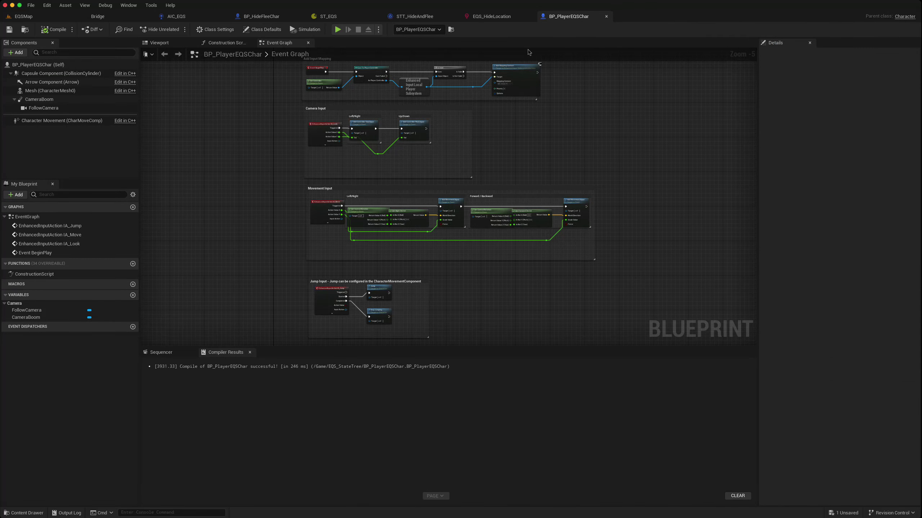
click(490, 19)
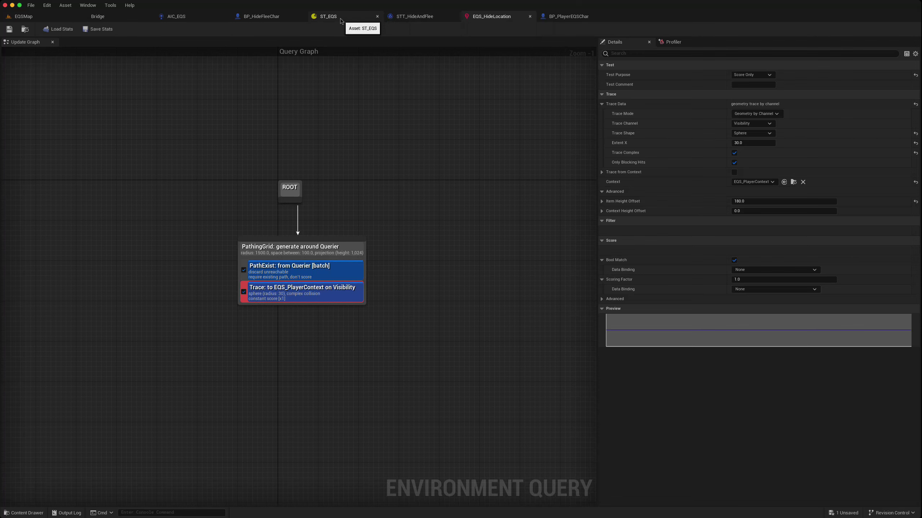
click(414, 17)
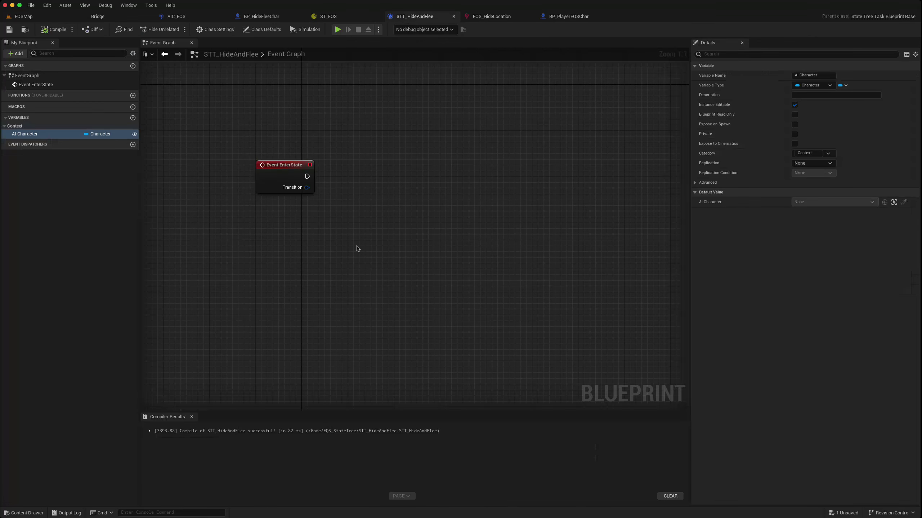
right_drag(357, 249, 330, 212)
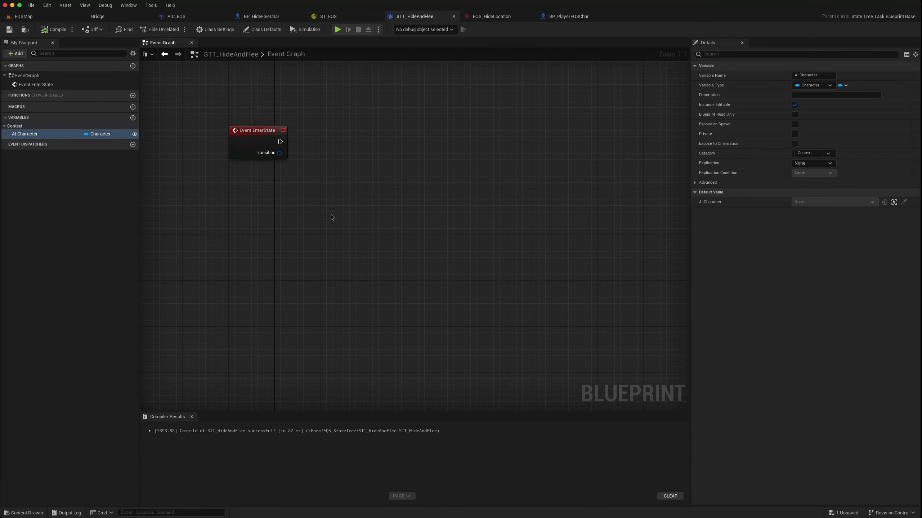
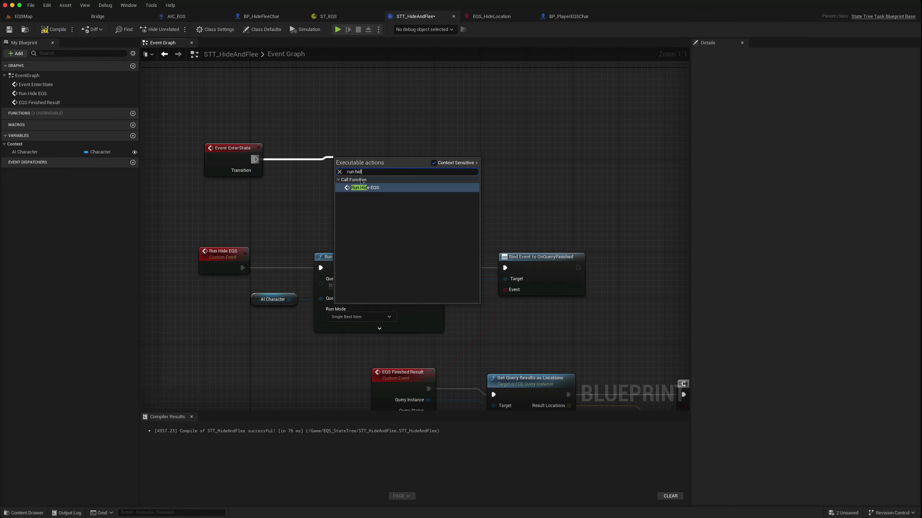
Call Run Hide EQS from Event EnterState, look over the event chain through Finish Task, and compile STT_HideAndFlee.
click(365, 187)
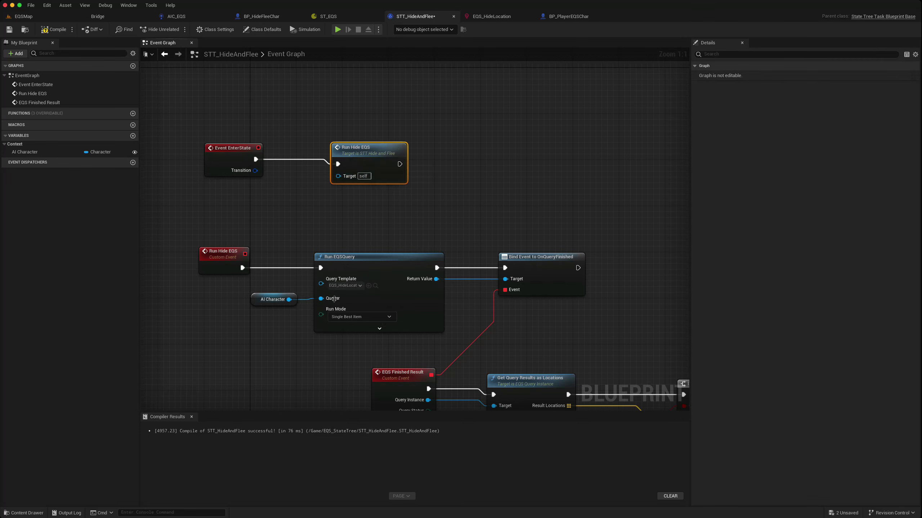
right_drag(333, 349, 260, 254)
right_drag(509, 385, 463, 373)
right_drag(519, 369, 274, 360)
right_drag(504, 329, 354, 330)
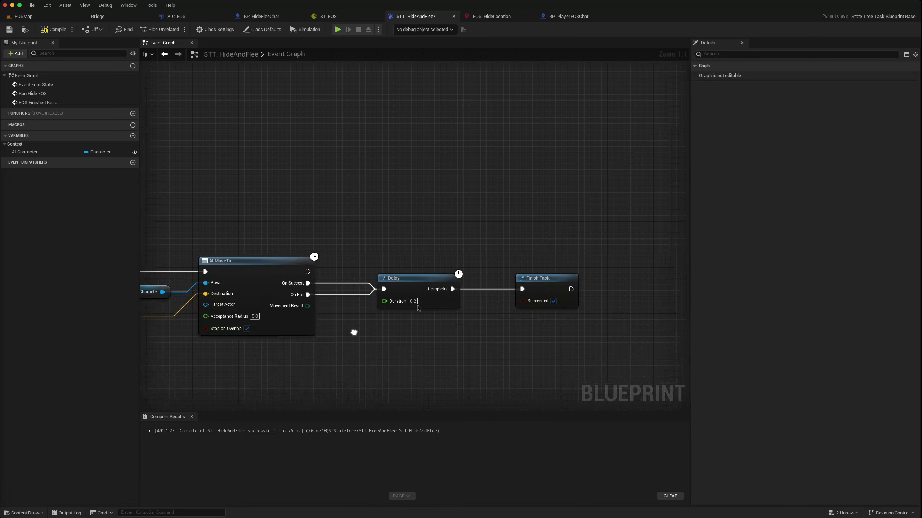
click(59, 31)
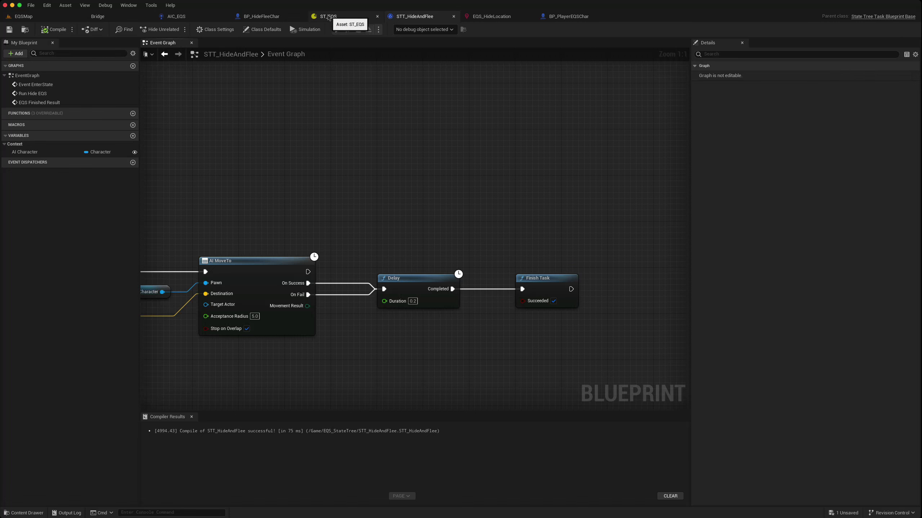
Add a transition from HideTask to HideAndFlee on state completed in ST_EQS, and compile and save the state tree.
click(333, 17)
click(243, 94)
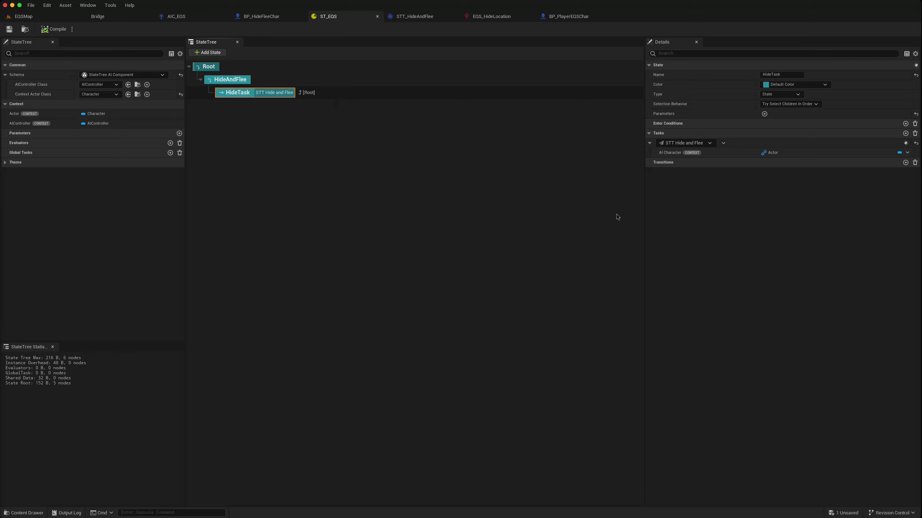
click(906, 162)
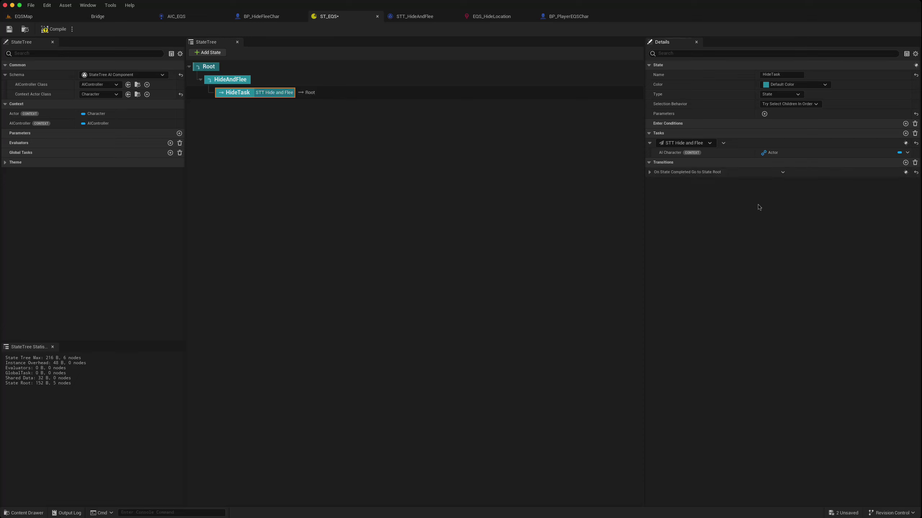
click(650, 172)
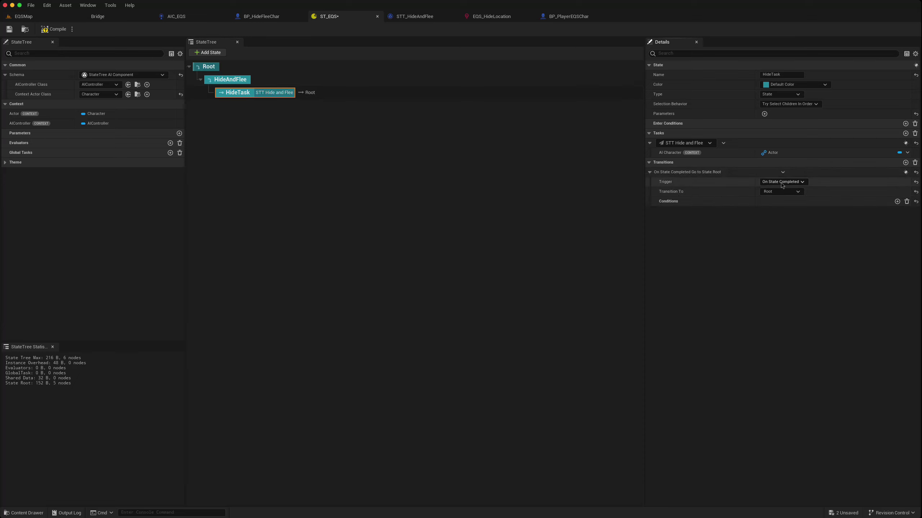
click(786, 192)
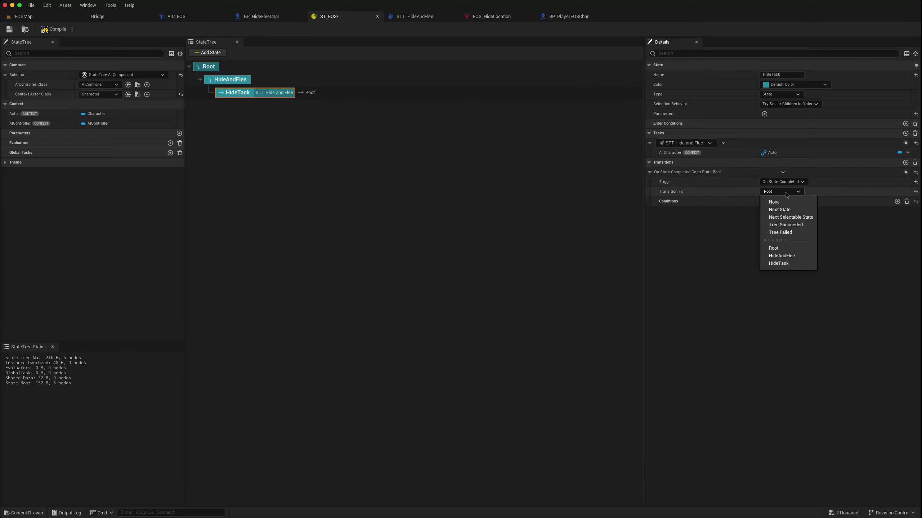
click(787, 256)
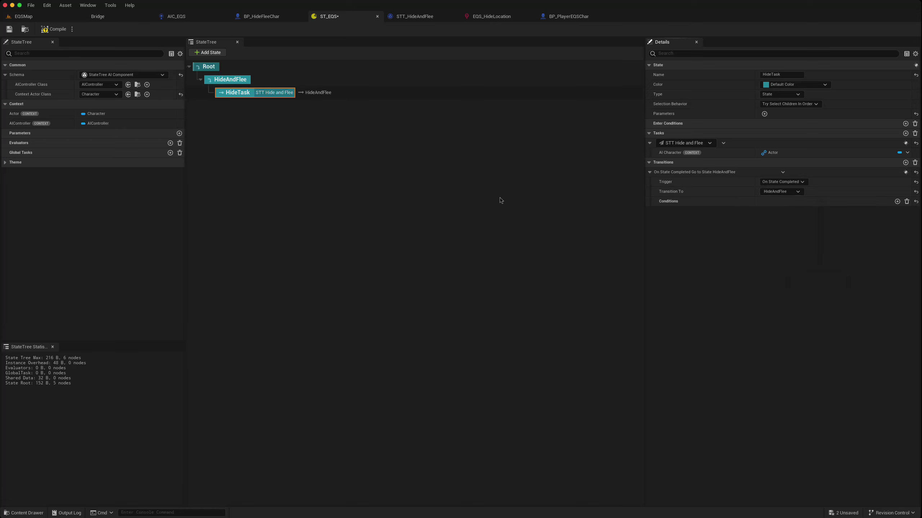
click(54, 30)
click(9, 29)
Place a BP_HideFleeChar in EQSMap on the open floor beside the far character near the ramp.
click(24, 16)
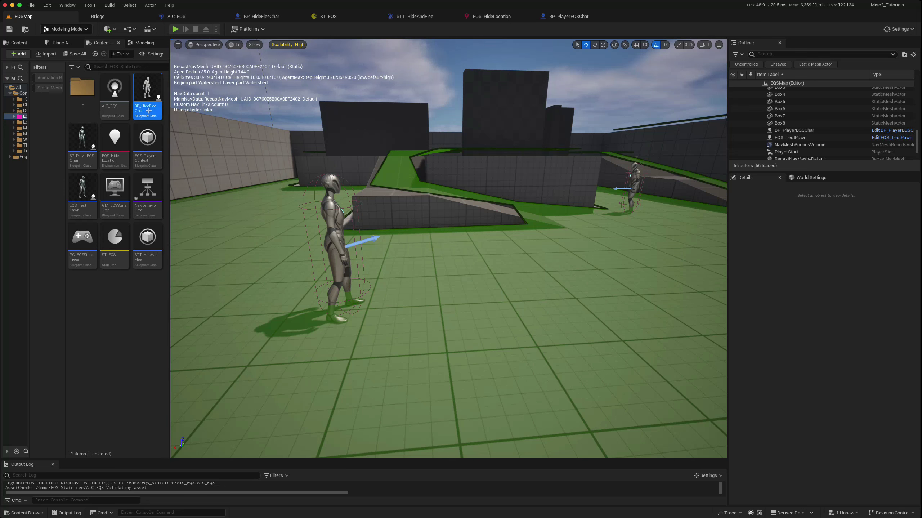
drag(147, 92, 677, 227)
right_drag(662, 258, 505, 216)
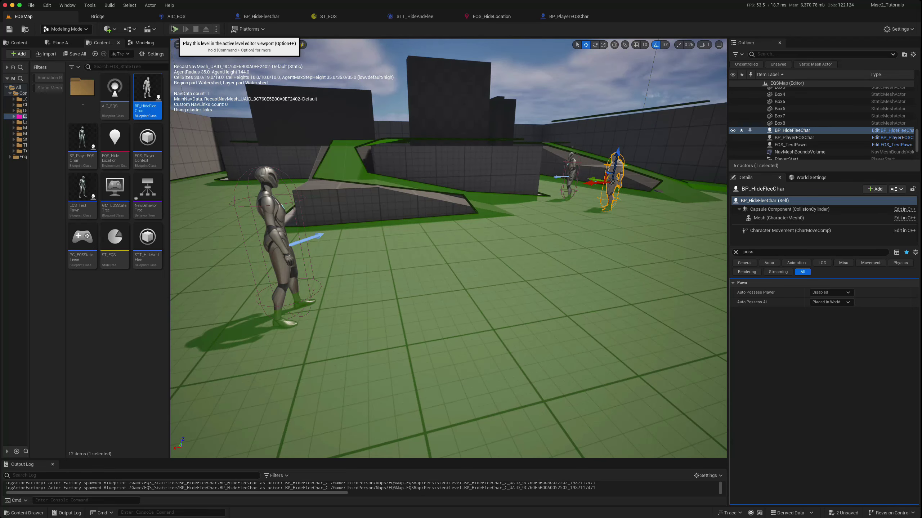
Play-test EQSMap by running toward the placed BP_HideFleeChar to check whether it flees, and stop the session.
click(174, 30)
key(w)
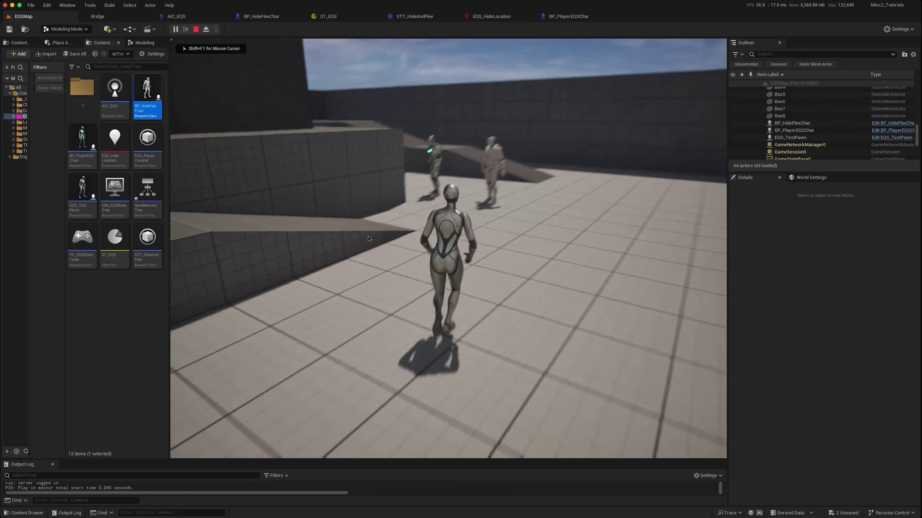
key(d)
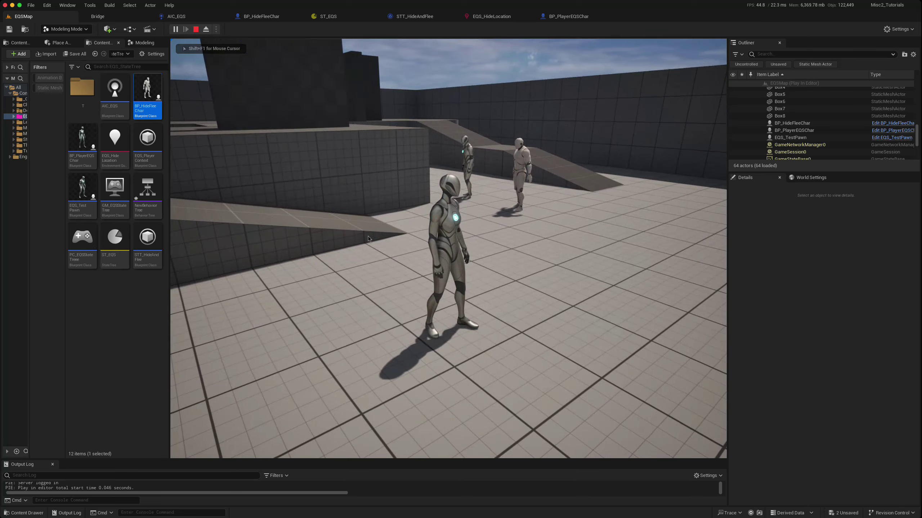
key(Escape)
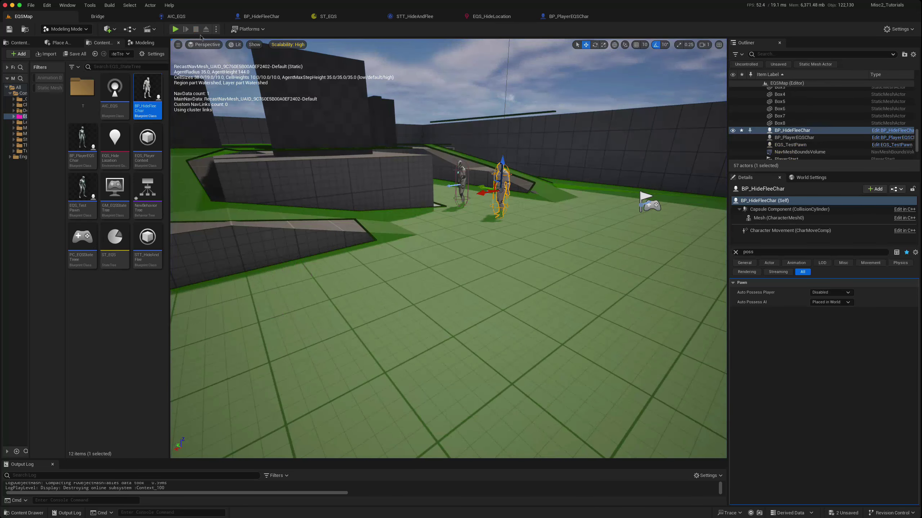
In AIC_EQS, call Restart Logic on the StateTreeAI component from Event BeginPlay, and save the controller.
click(176, 16)
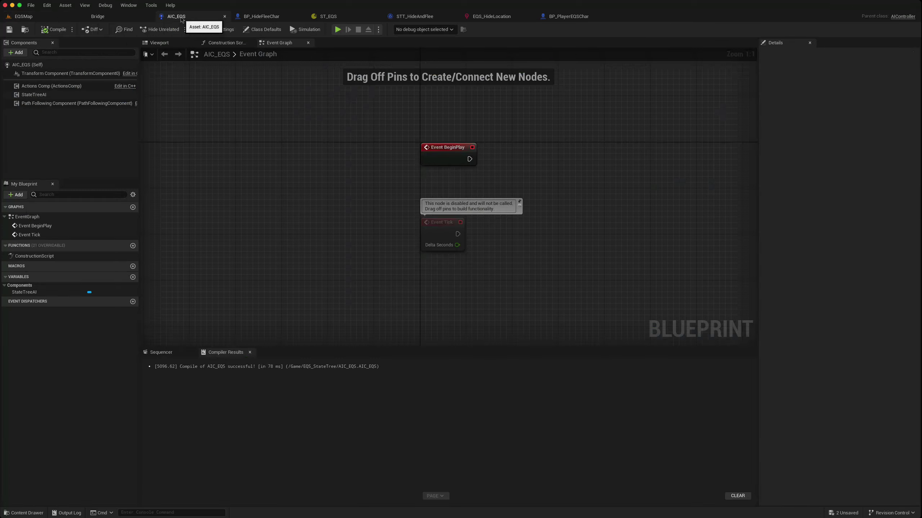
click(54, 95)
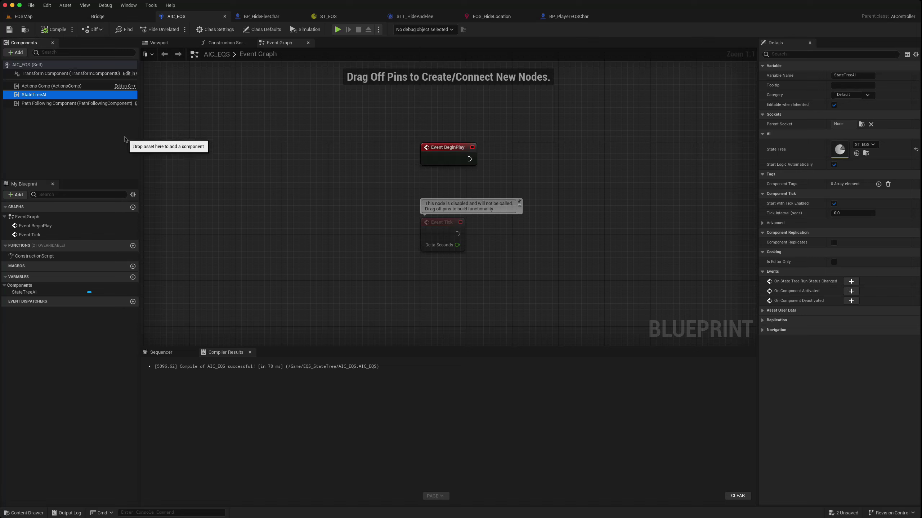
drag(34, 95, 587, 162)
text(rest)
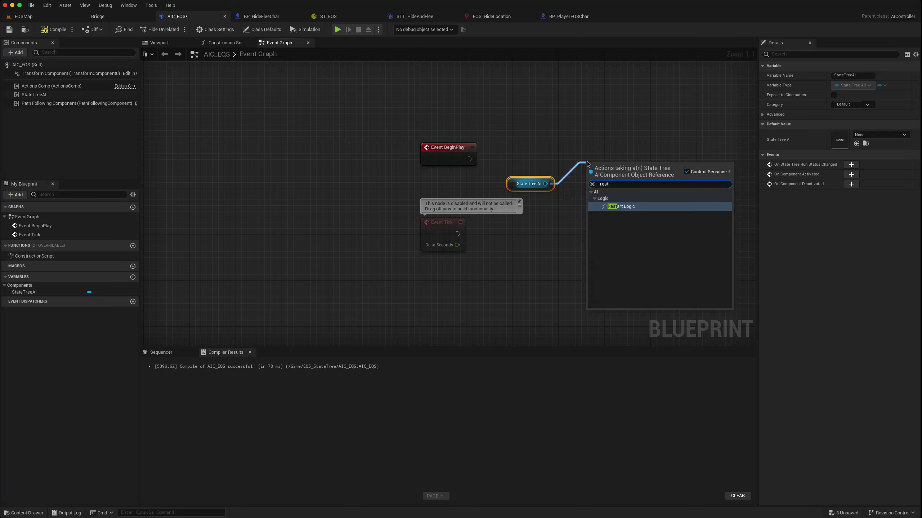
click(621, 207)
drag(520, 162, 469, 159)
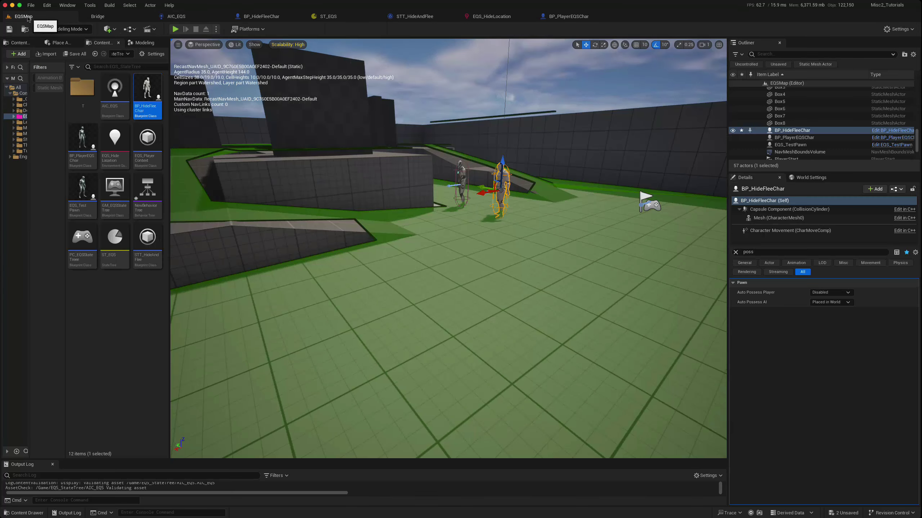
Play EQSMap again to check how BP_HideFleeChar behaves with the state tree logic restarted, and stop the session.
click(23, 16)
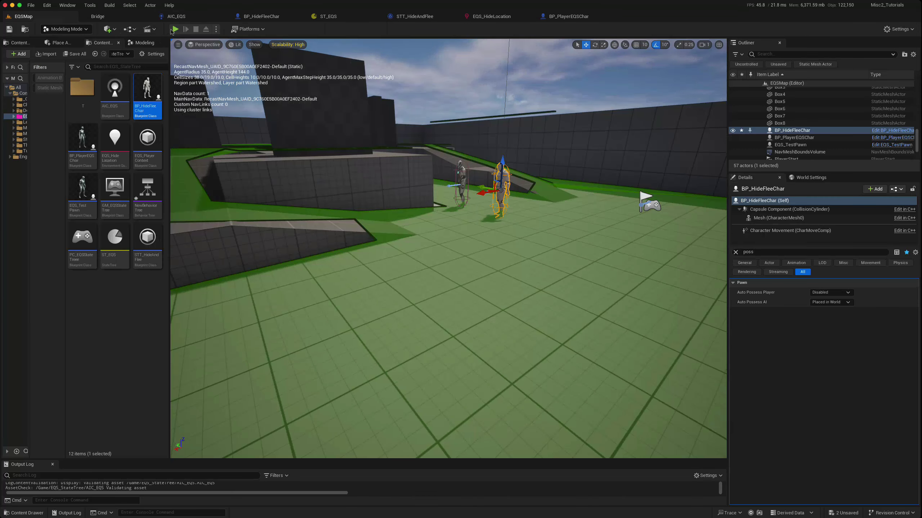
click(175, 29)
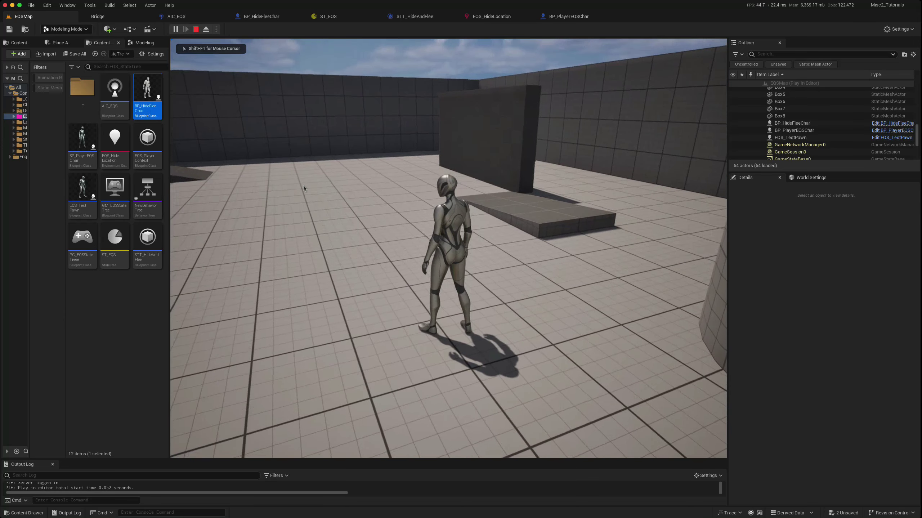
key(Escape)
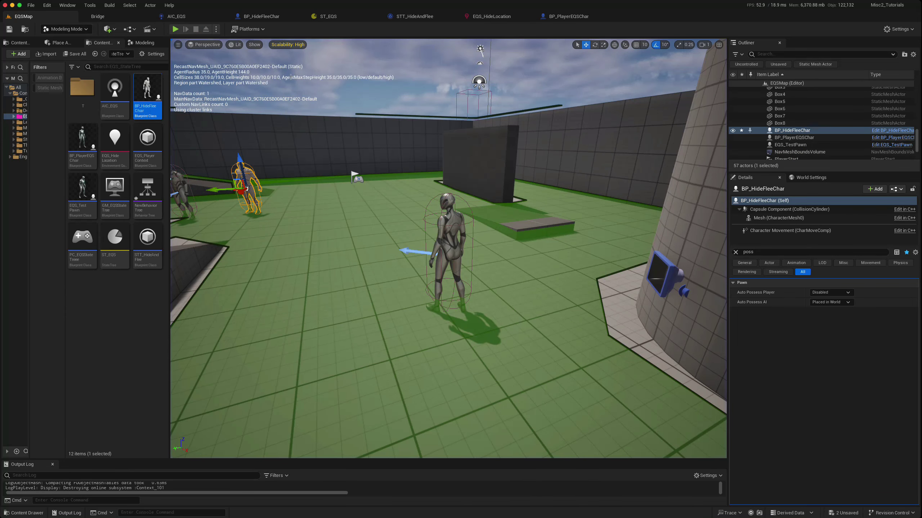
Enable Use Acceleration for Paths in BP_HideFleeChar's class defaults, and compile and save the blueprint.
click(259, 16)
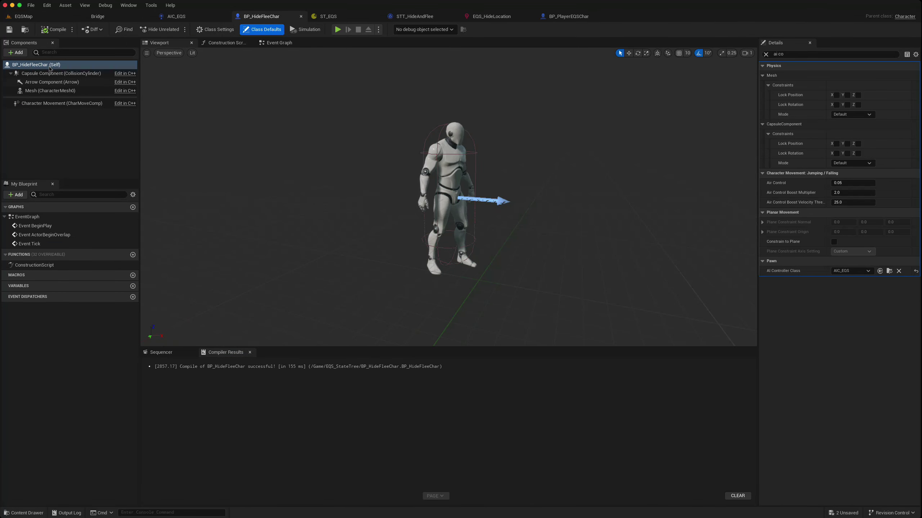
click(785, 54)
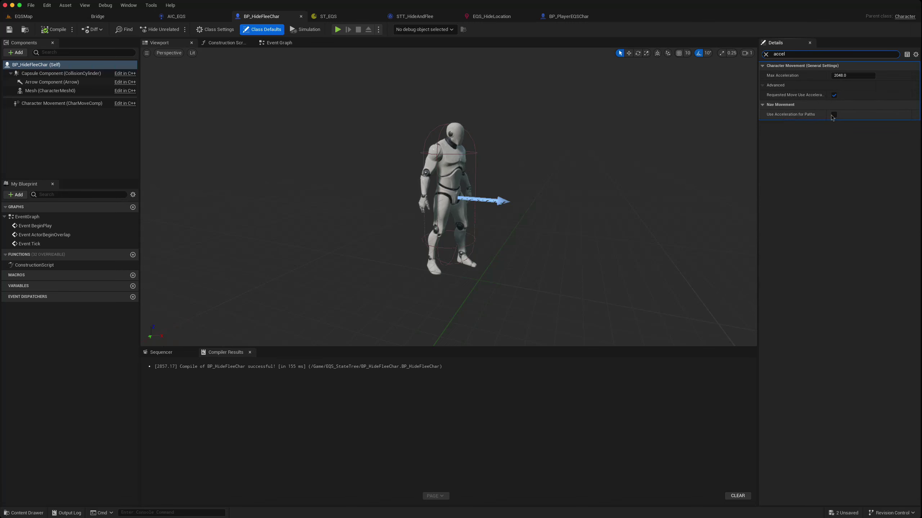
click(834, 116)
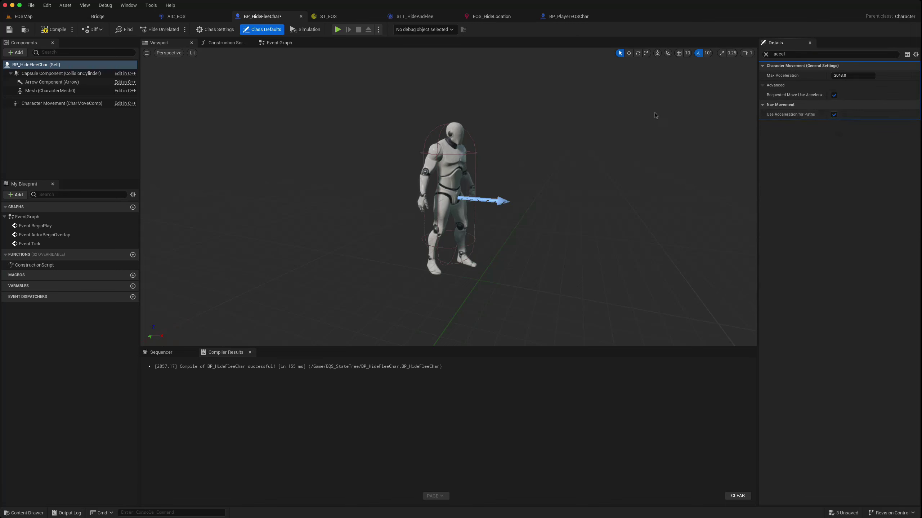
click(54, 30)
Play-test EQSMap, chasing BP_HideFleeChar around the walls to watch its hiding and running animation, and stop the session.
click(32, 17)
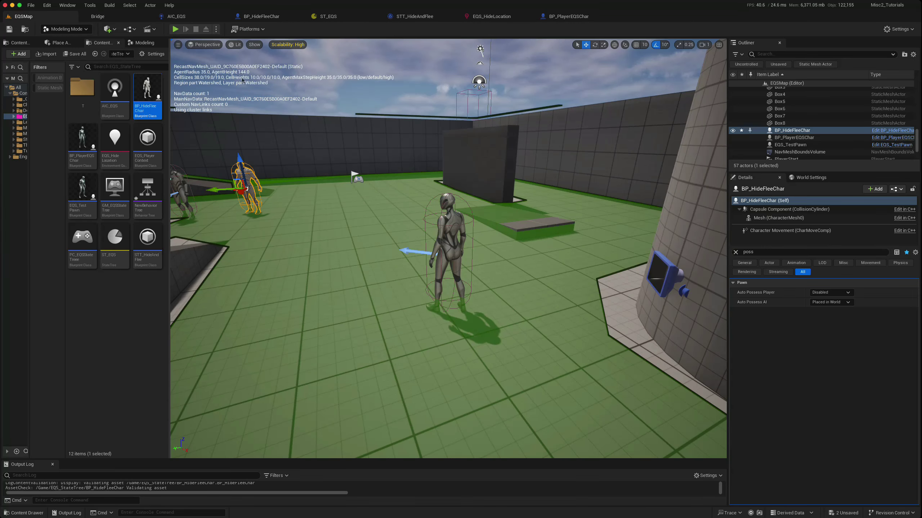
click(176, 29)
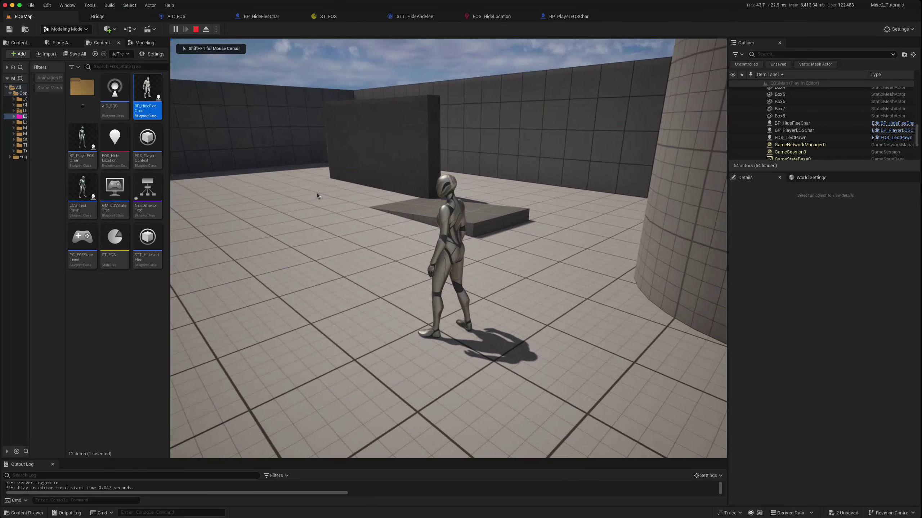
key(w)
key(w)
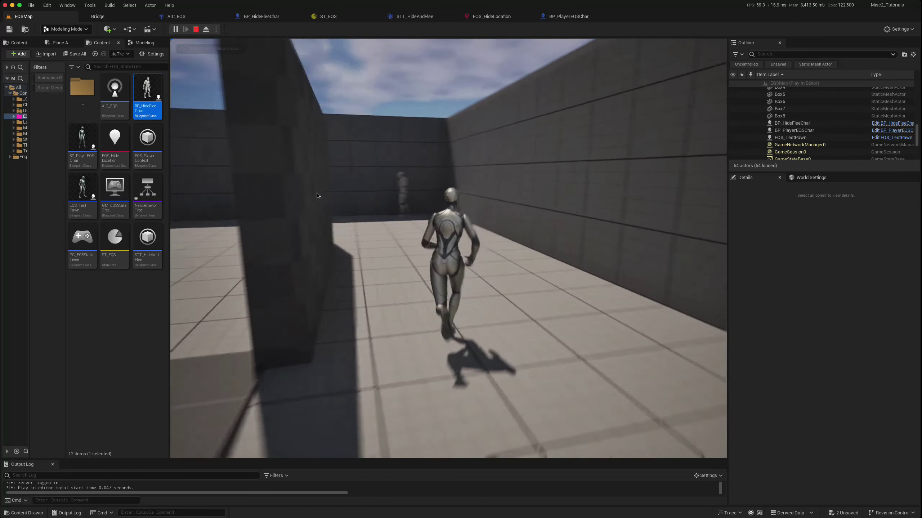
key(w)
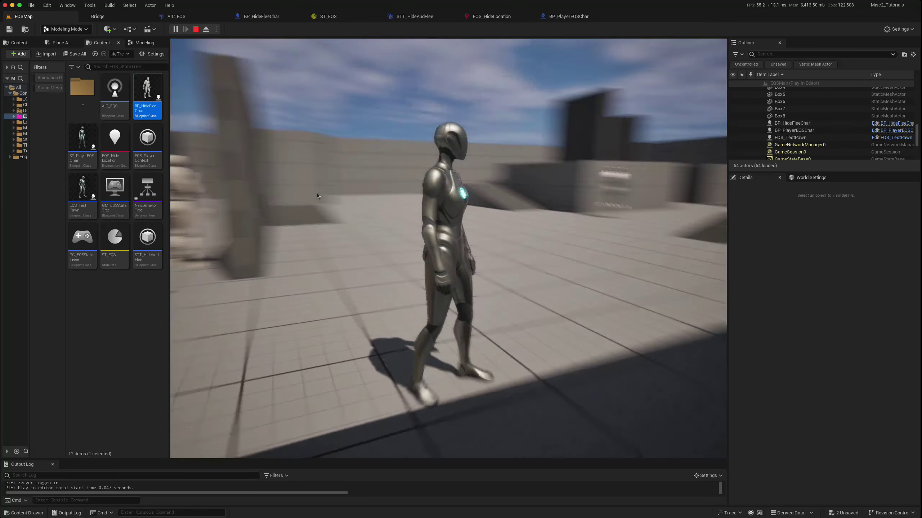
key(w)
key(d)
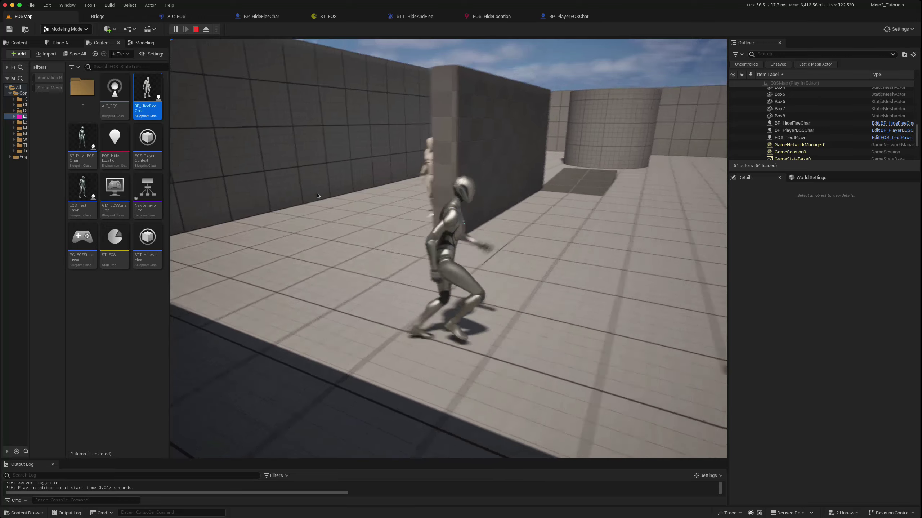
key(w)
key(w)
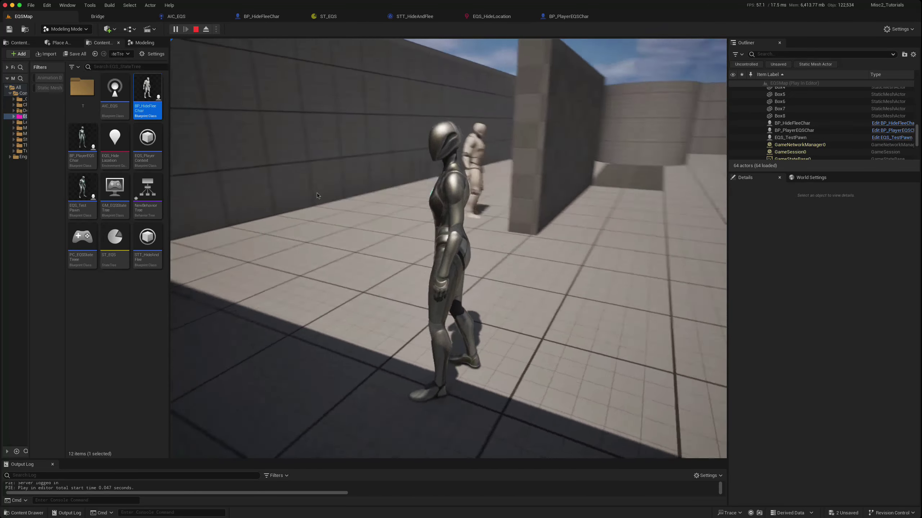
key(w)
key(a)
key(w)
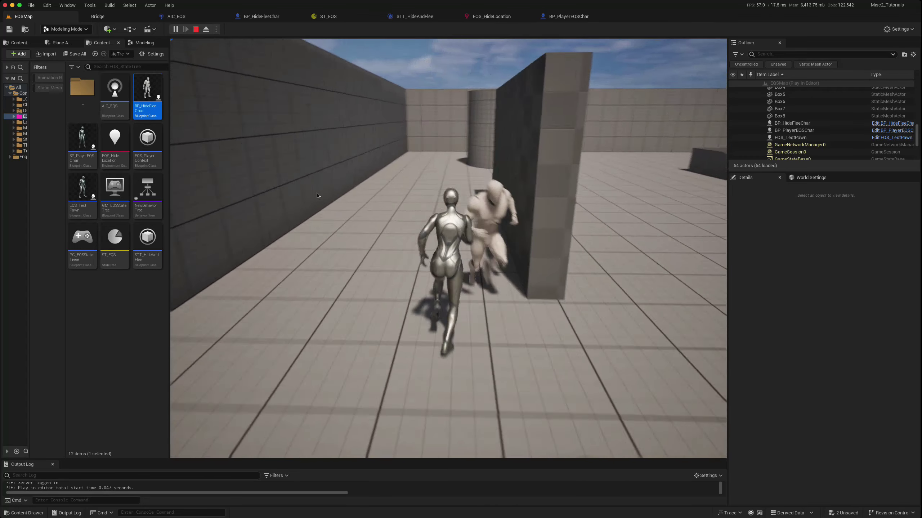
key(a)
key(d)
key(d)
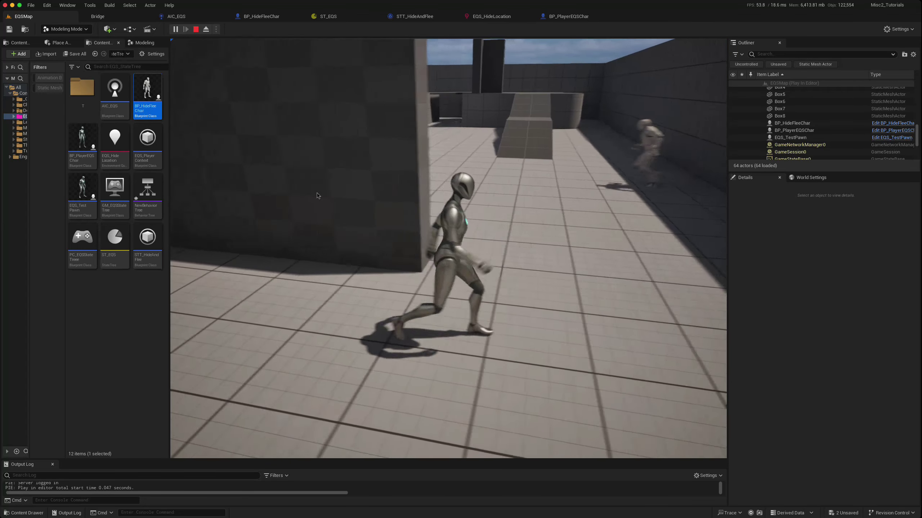
key(a)
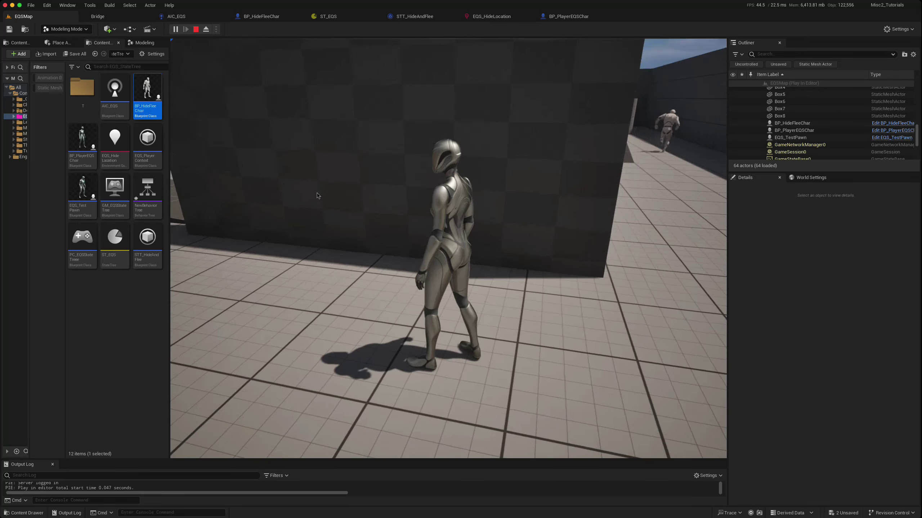
key(Escape)
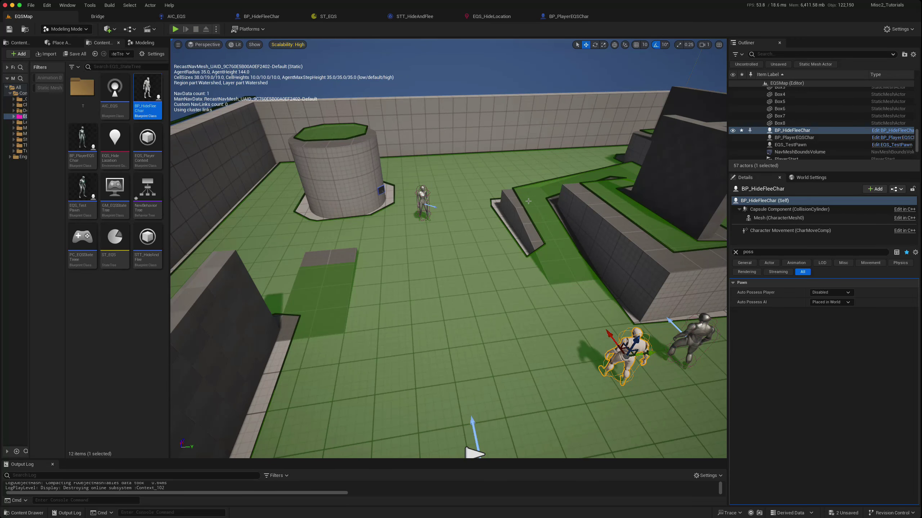
right_drag(444, 373, 491, 377)
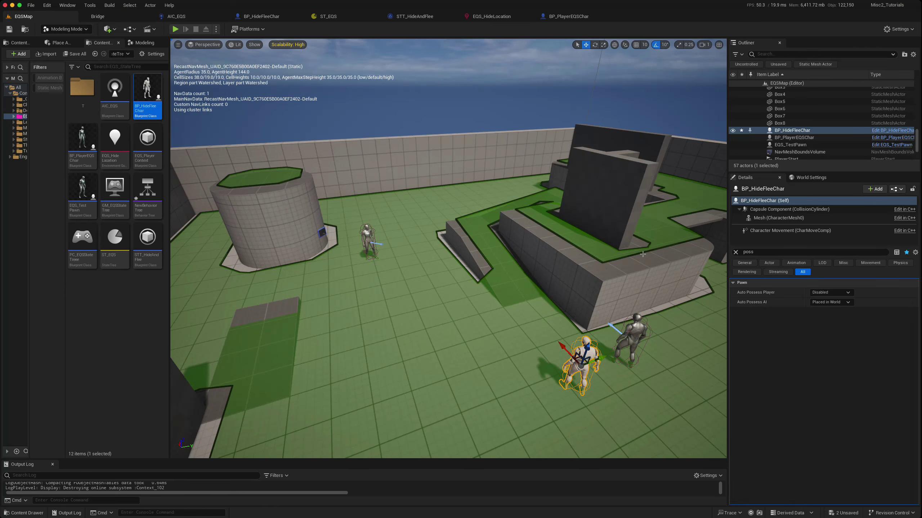
right_drag(604, 323, 603, 325)
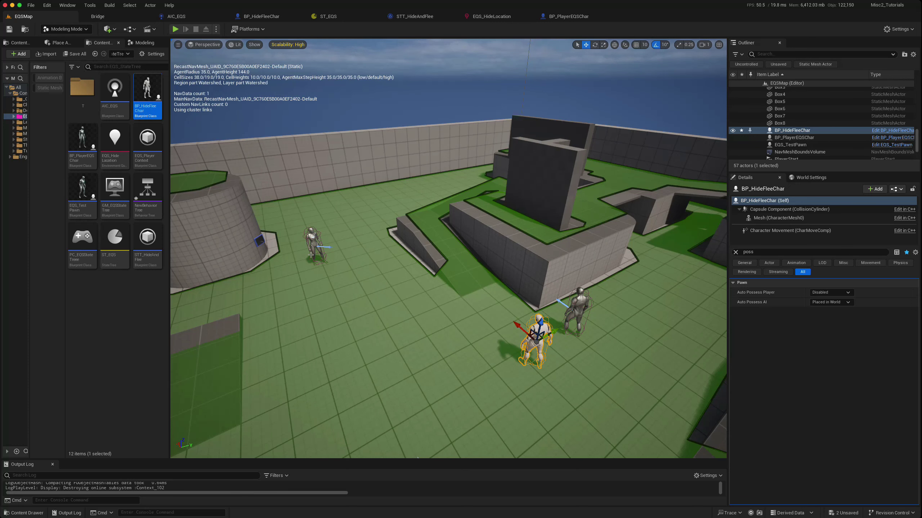
right_drag(520, 328, 520, 328)
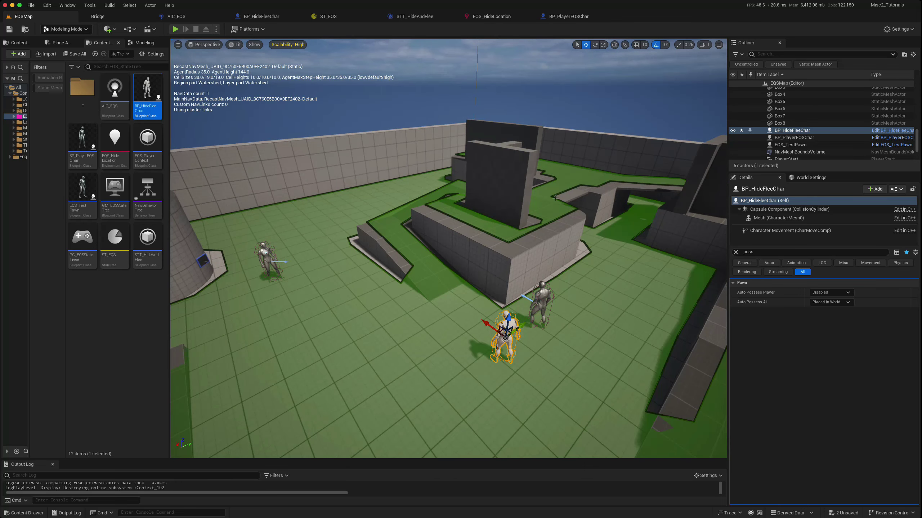
right_drag(588, 250, 579, 261)
right_drag(524, 232, 521, 230)
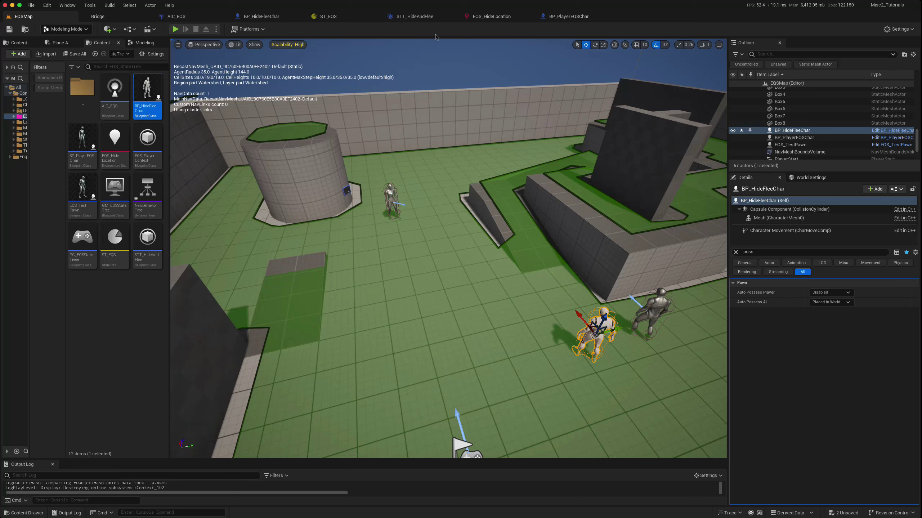
Add a custom event named Can Player See Me to the STT_HideAndFlee event graph, below the Run Hide EQS chain.
click(413, 17)
right_drag(328, 390, 432, 200)
right_drag(256, 241, 366, 325)
right_drag(189, 327, 313, 369)
right_click(226, 343)
text(custom)
key(Return)
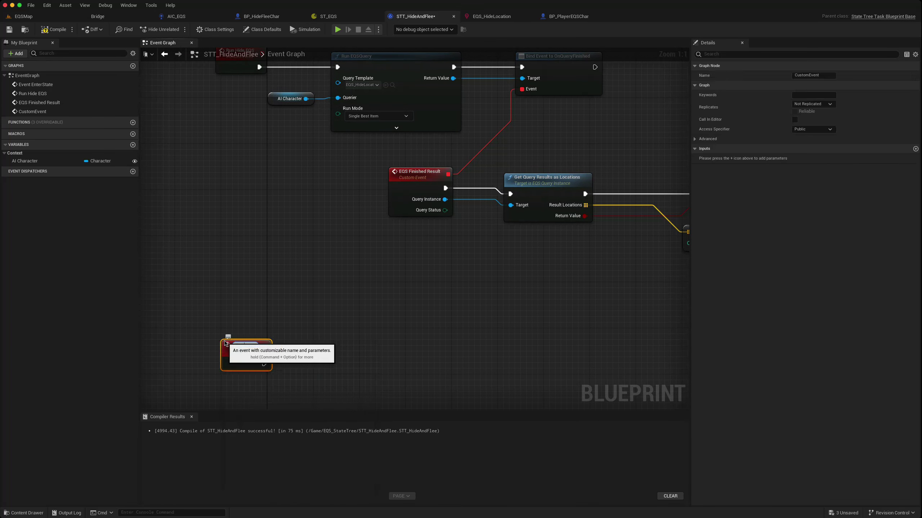
text(QS Me)
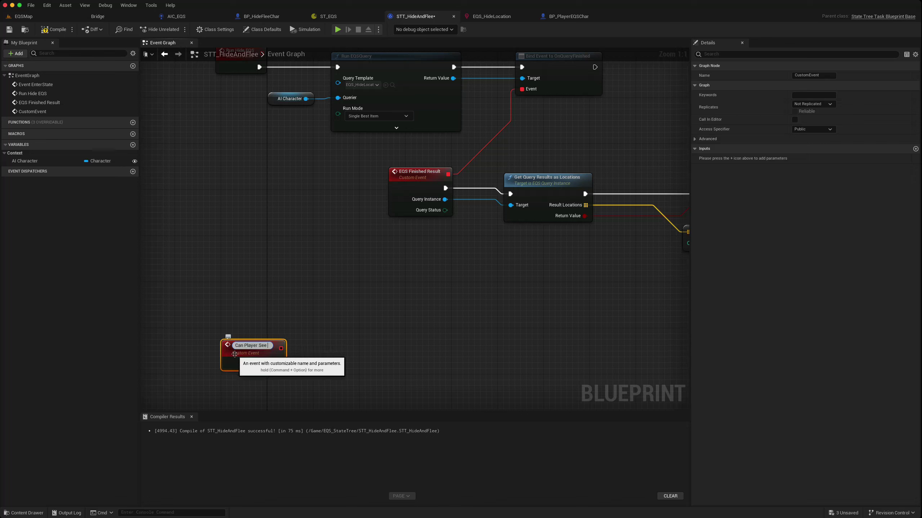
key(Return)
drag(235, 353, 216, 333)
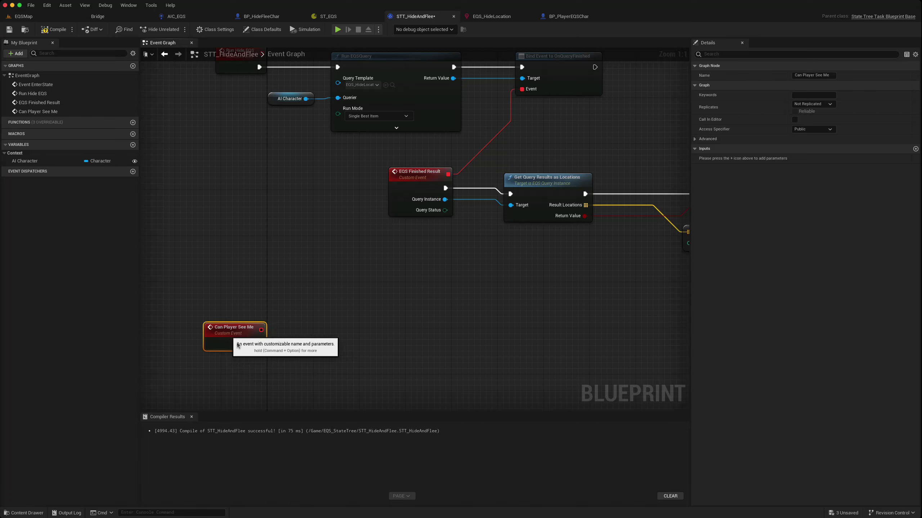
right_drag(255, 366, 248, 299)
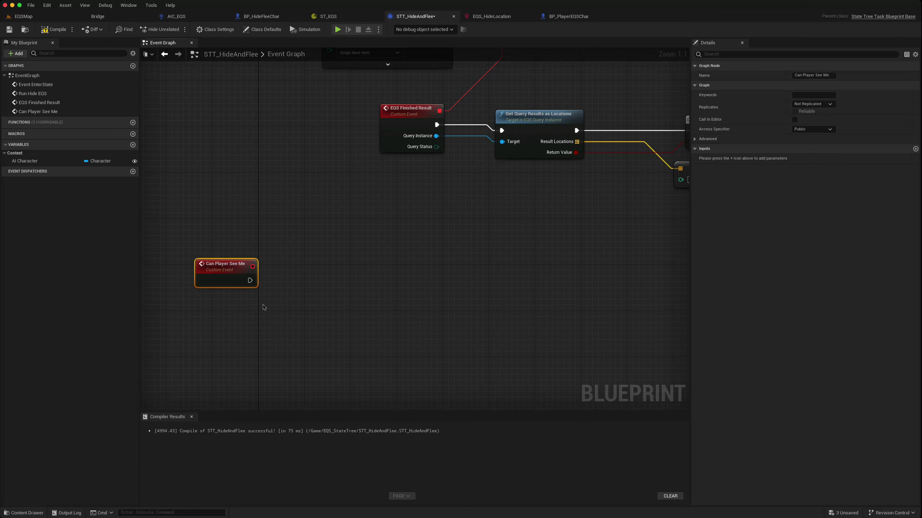
Review the trace test settings against EQS_PlayerContext in EQS_HideLocation, and return to STT_HideAndFlee.
click(494, 17)
click(287, 289)
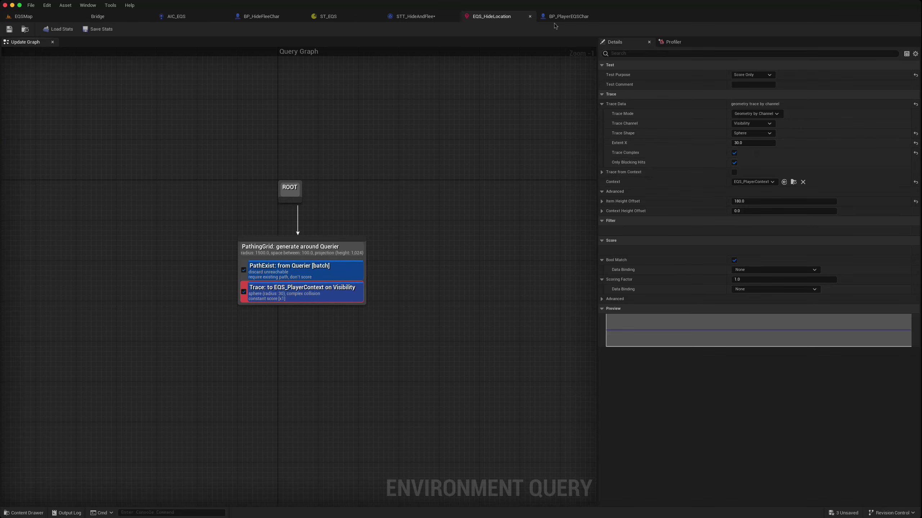
click(414, 16)
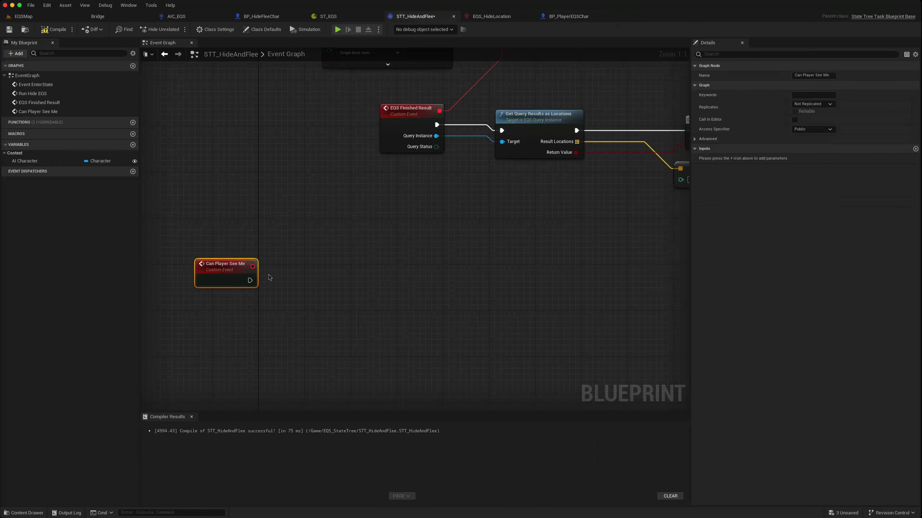
Connect a Sphere Trace By Channel node to the Can Player See Me event and set its trace channel to Camera.
drag(250, 280, 370, 281)
text(psh)
key(BackSpace)
key(BackSpace)
key(BackSpace)
text(sp)
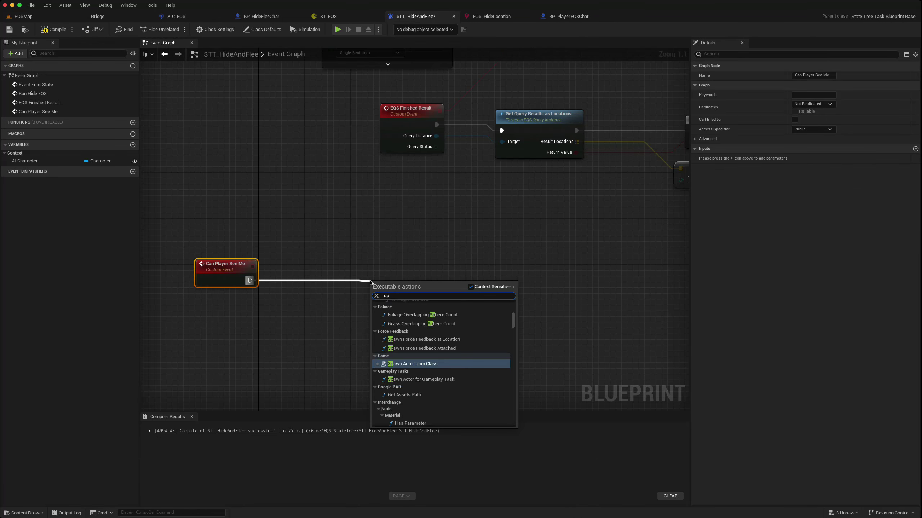
text(her)
text(tra)
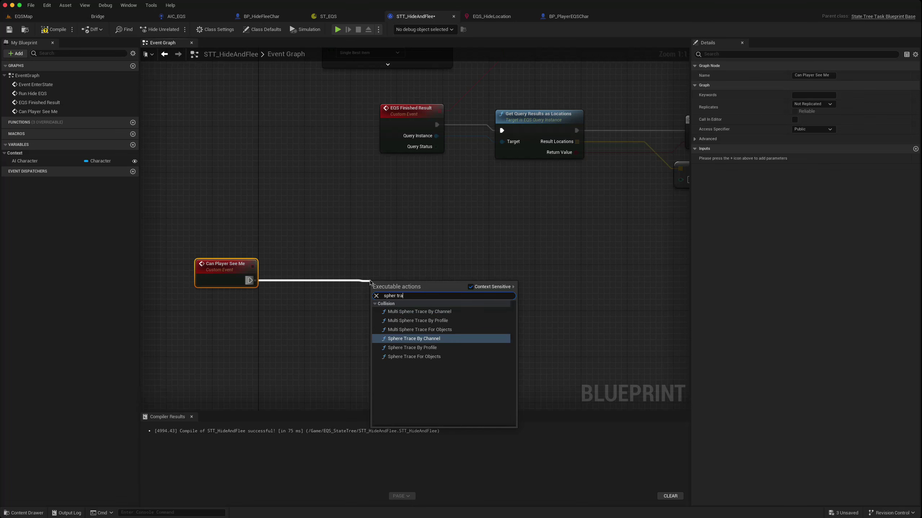
click(417, 339)
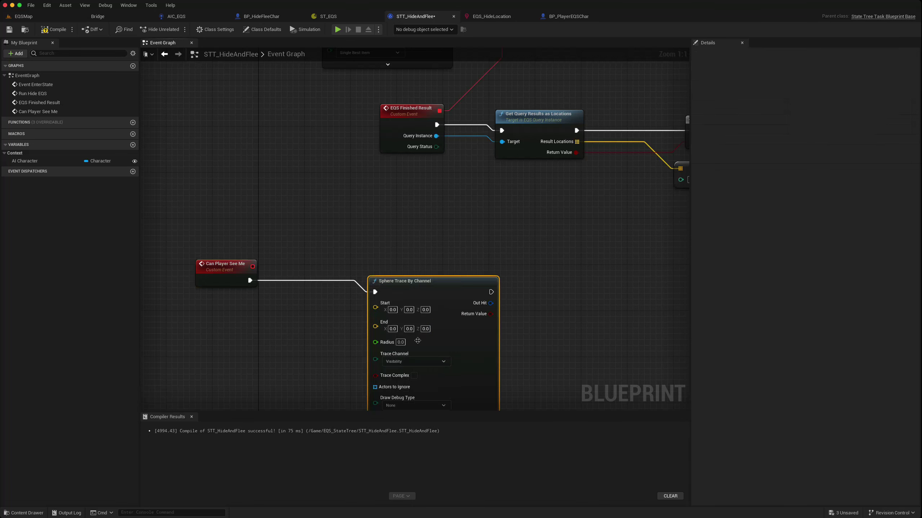
drag(420, 292, 433, 293)
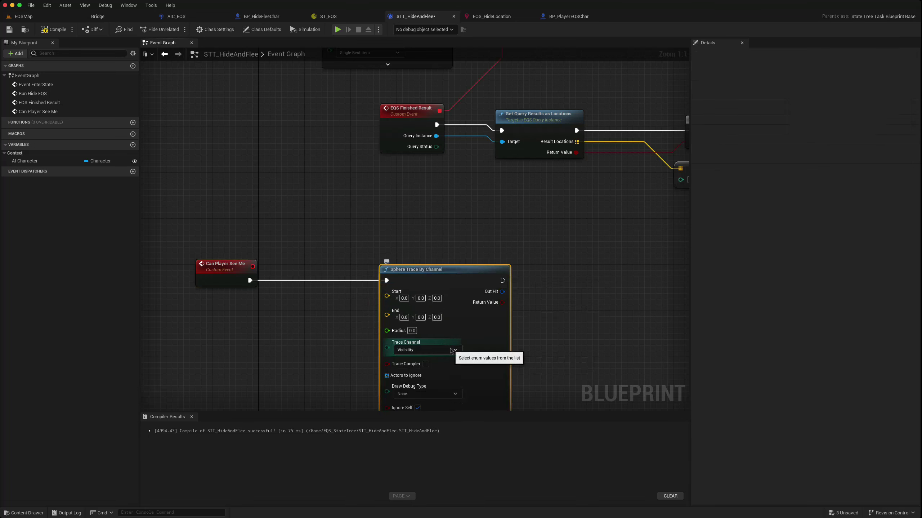
click(413, 350)
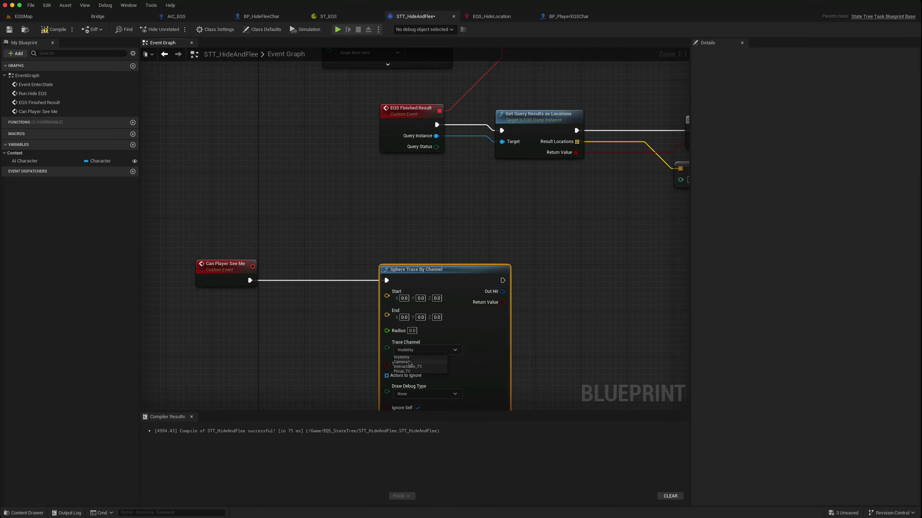
click(407, 362)
Add an AI Character getter and a Get Player Character node below the Can Player See Me event.
right_drag(289, 357, 401, 274)
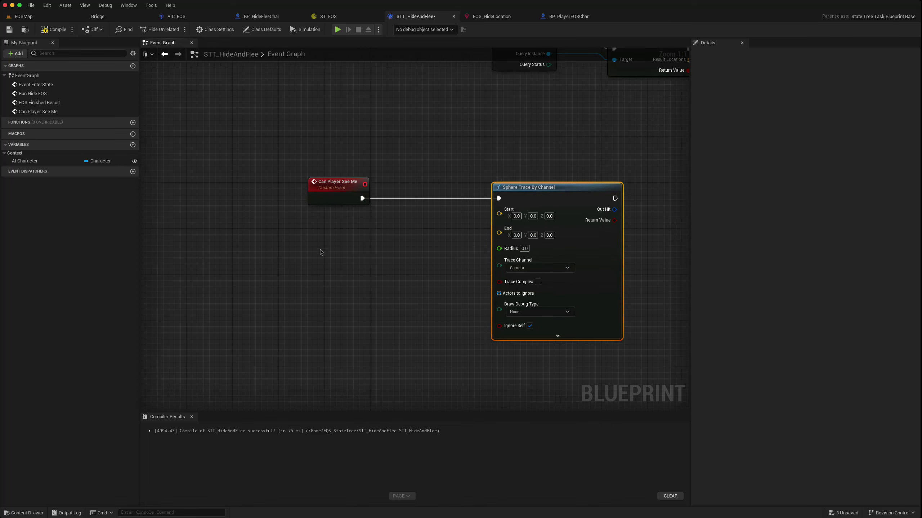
drag(43, 162, 315, 315)
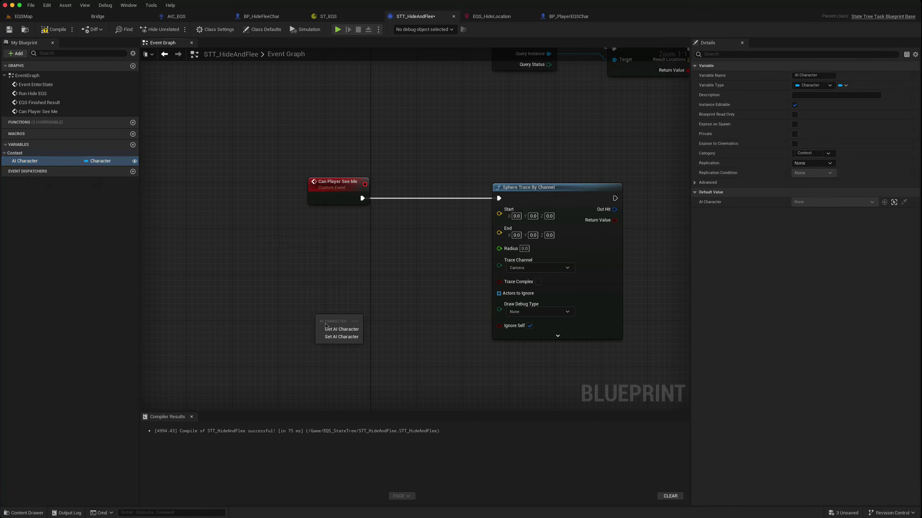
click(328, 328)
right_click(303, 241)
text(get pla ch)
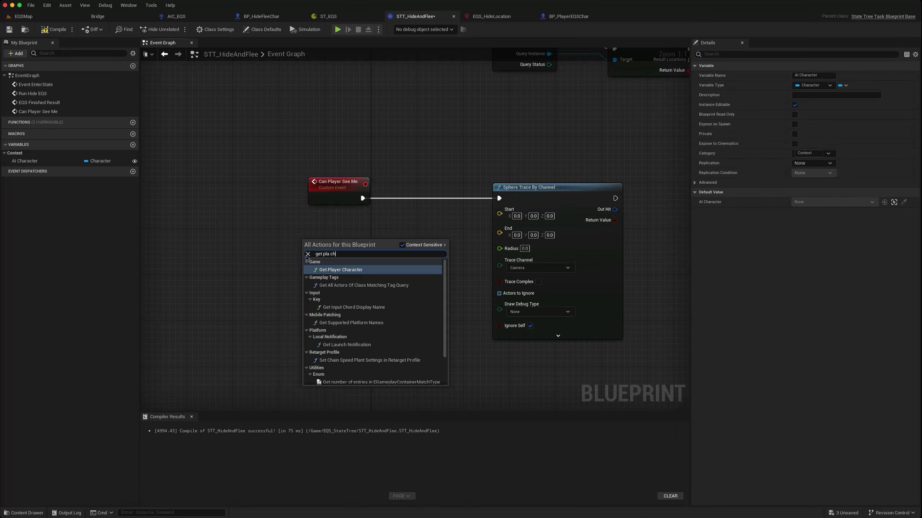
key(Return)
drag(316, 235, 304, 222)
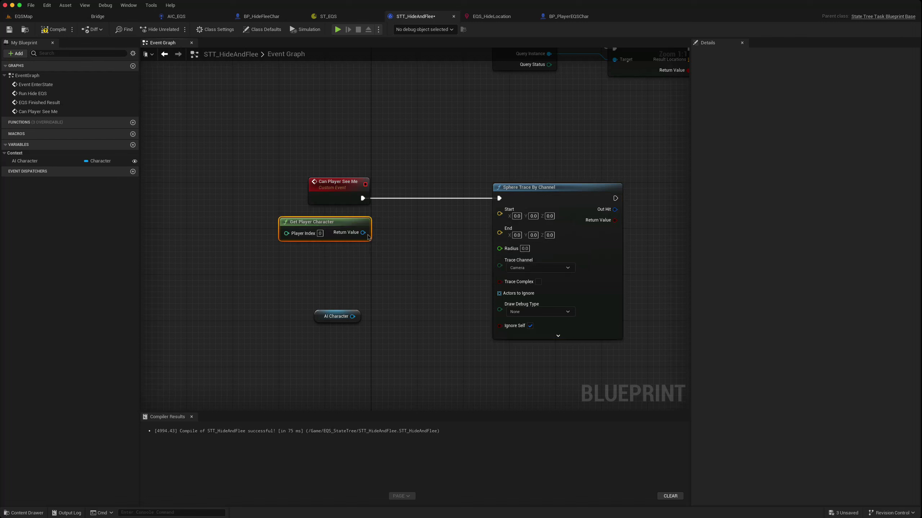